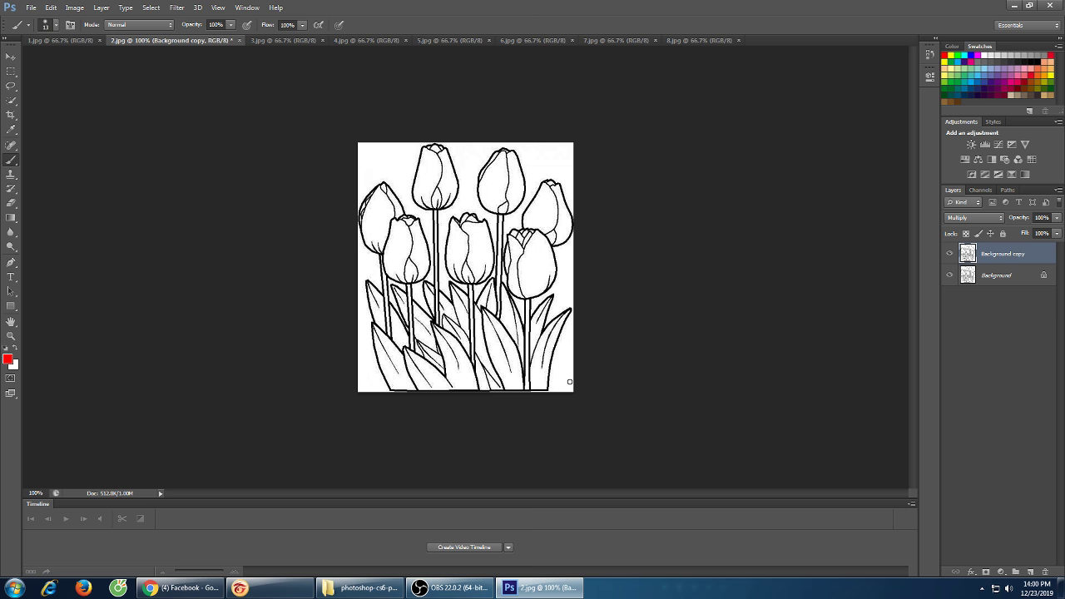
Set the foreground colour to cyan and reduce the brush size for painting the background around the tulips
key("ctrl+equal")
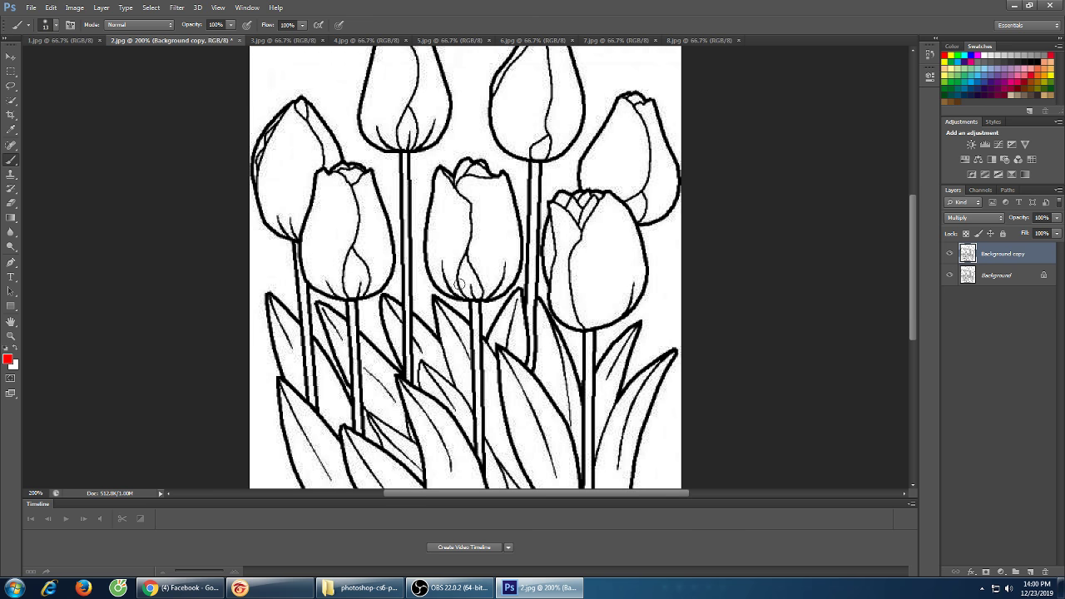
scroll(689, 309, "up", 3)
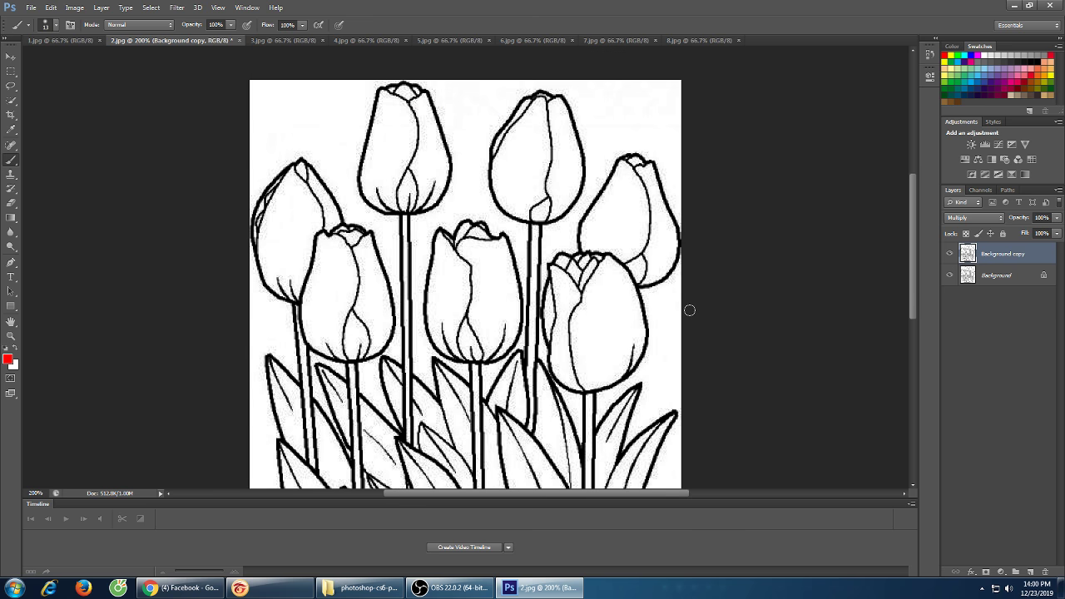
scroll(689, 305, "down", 1)
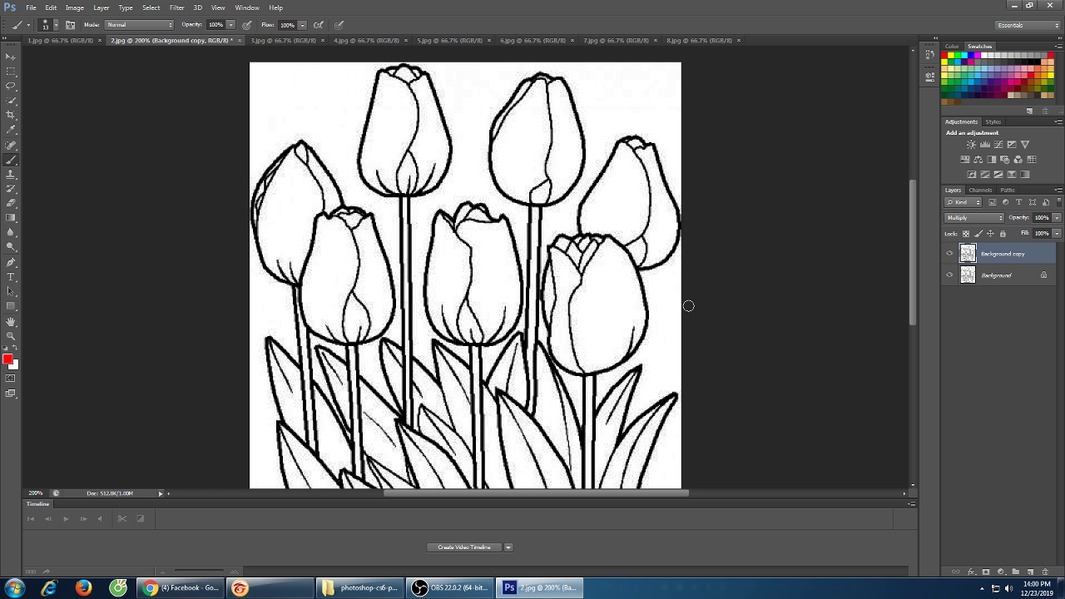
left_click(965, 55)
key("bracketleft")
key("bracketleft")
key("bracketleft")
key("bracketleft")
key("bracketleft")
key("bracketleft")
Paint a cyan band along the drawing's top-right edge and around the top of the upper-right tulip
mouse_move(671, 74)
left_mouse_down()
mouse_move(654, 66)
mouse_move(675, 66)
mouse_move(647, 66)
mouse_move(692, 72)
left_mouse_up()
scroll(653, 129, "down", 2)
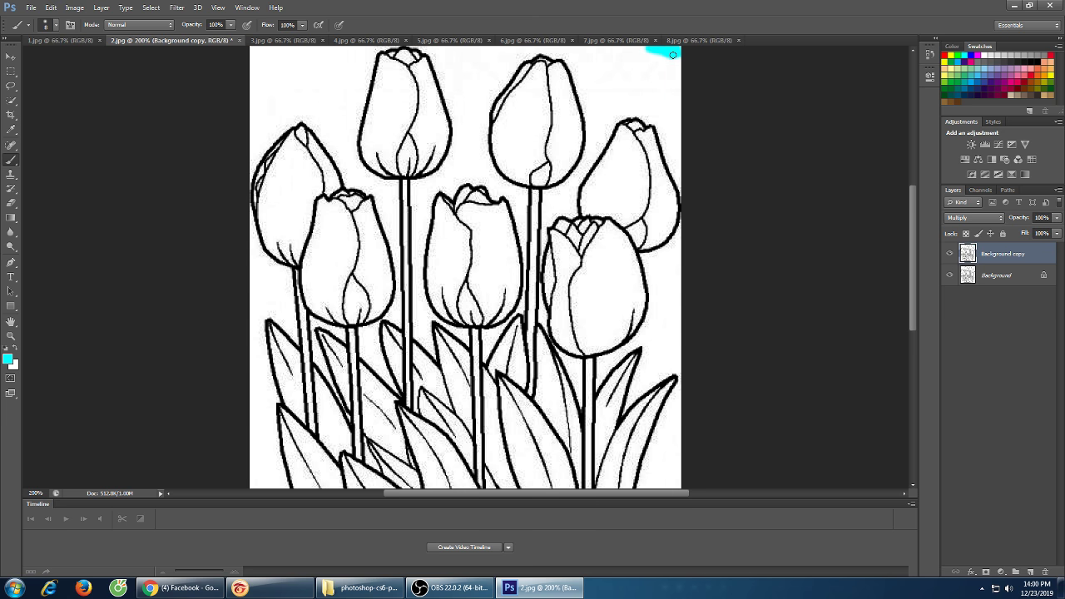
left_click_drag(673, 55, 677, 94)
mouse_move(671, 51)
left_mouse_down()
mouse_move(670, 75)
mouse_move(673, 52)
mouse_move(585, 50)
mouse_move(663, 62)
left_mouse_up()
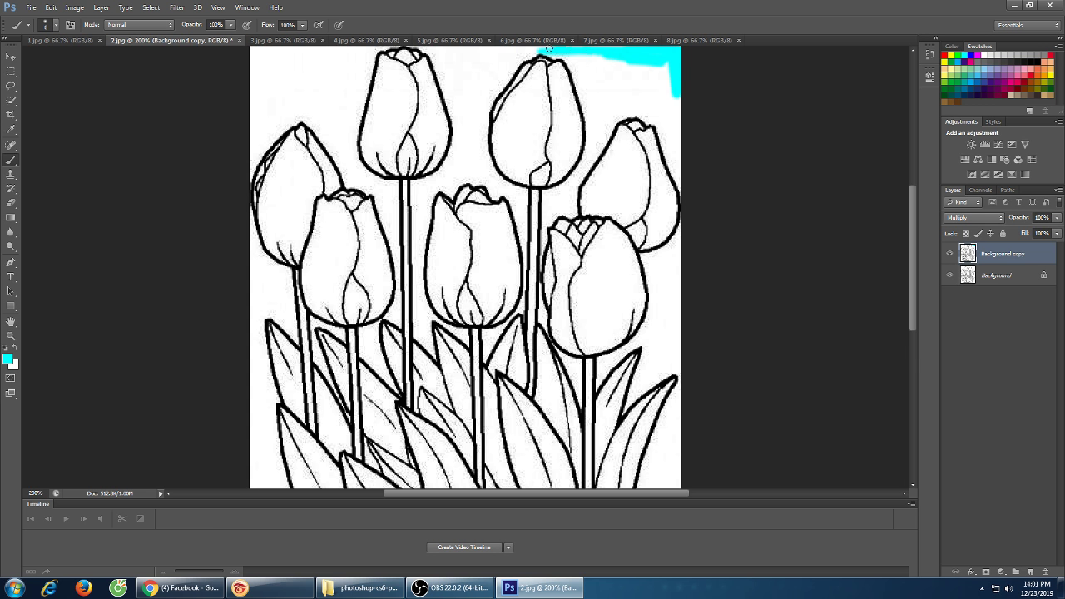
mouse_move(522, 50)
left_mouse_down()
mouse_move(542, 53)
mouse_move(513, 57)
mouse_move(511, 83)
mouse_move(490, 102)
mouse_move(514, 68)
mouse_move(482, 102)
mouse_move(514, 64)
mouse_move(502, 70)
mouse_move(508, 50)
mouse_move(498, 68)
left_mouse_up()
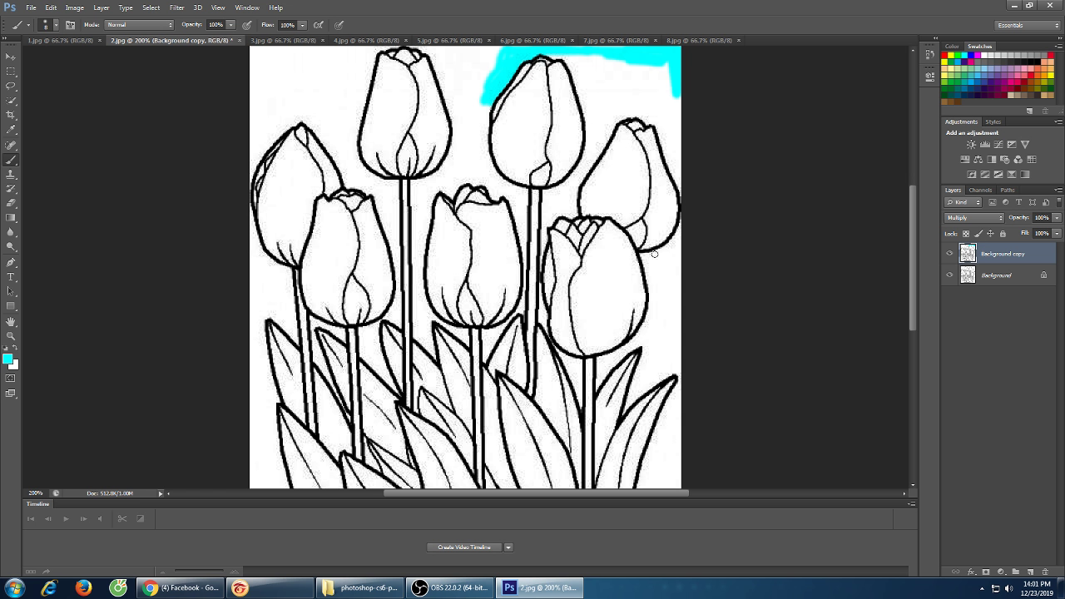
scroll(658, 328, "down", 3)
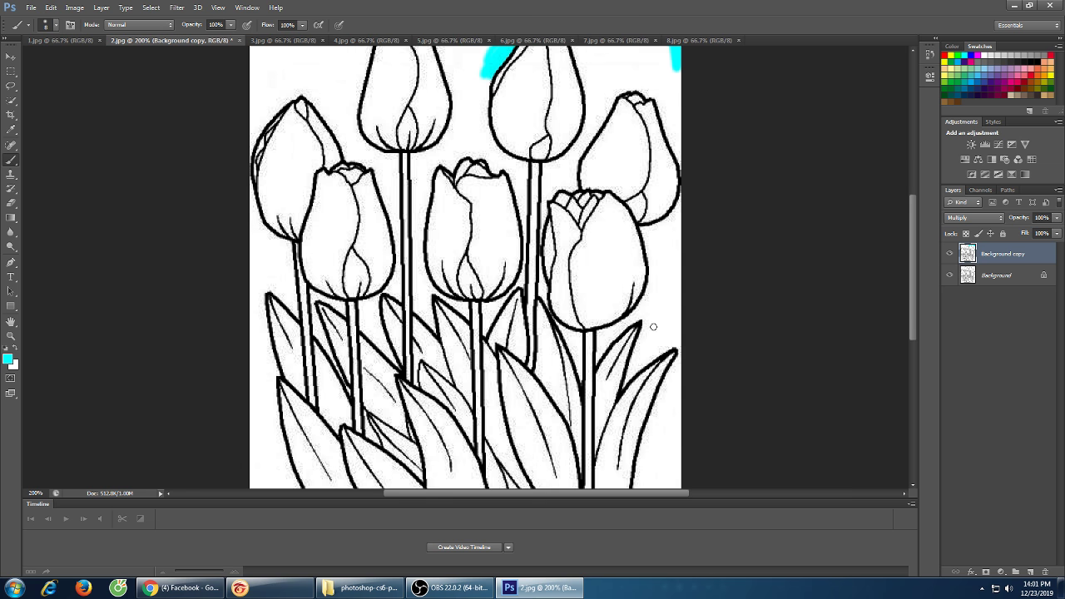
scroll(653, 321, "up", 2)
scroll(652, 319, "up", 4)
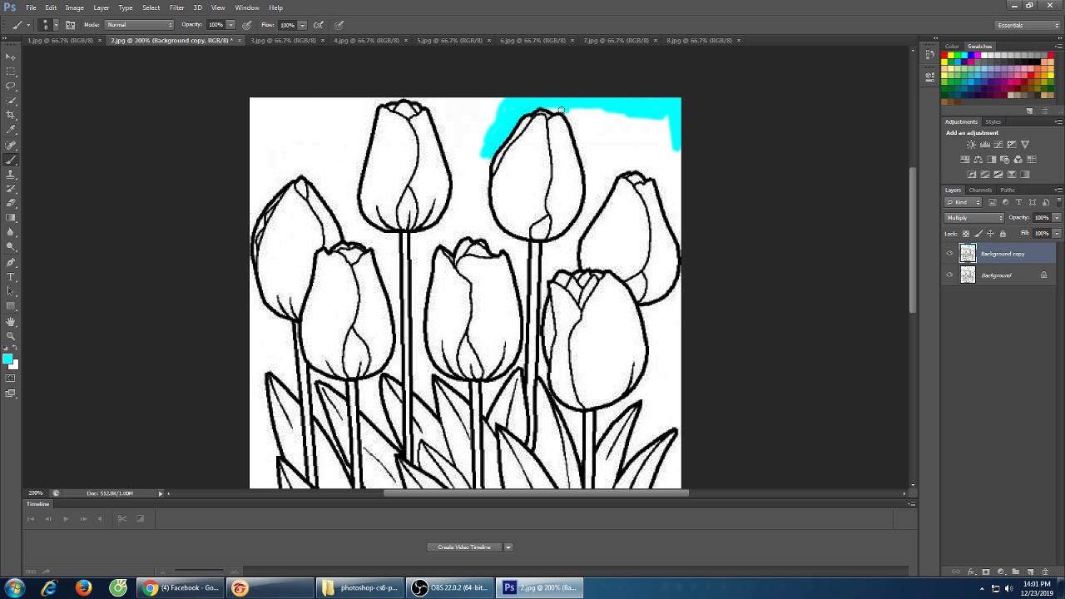
mouse_move(551, 107)
left_mouse_down()
mouse_move(673, 113)
mouse_move(680, 152)
left_mouse_up()
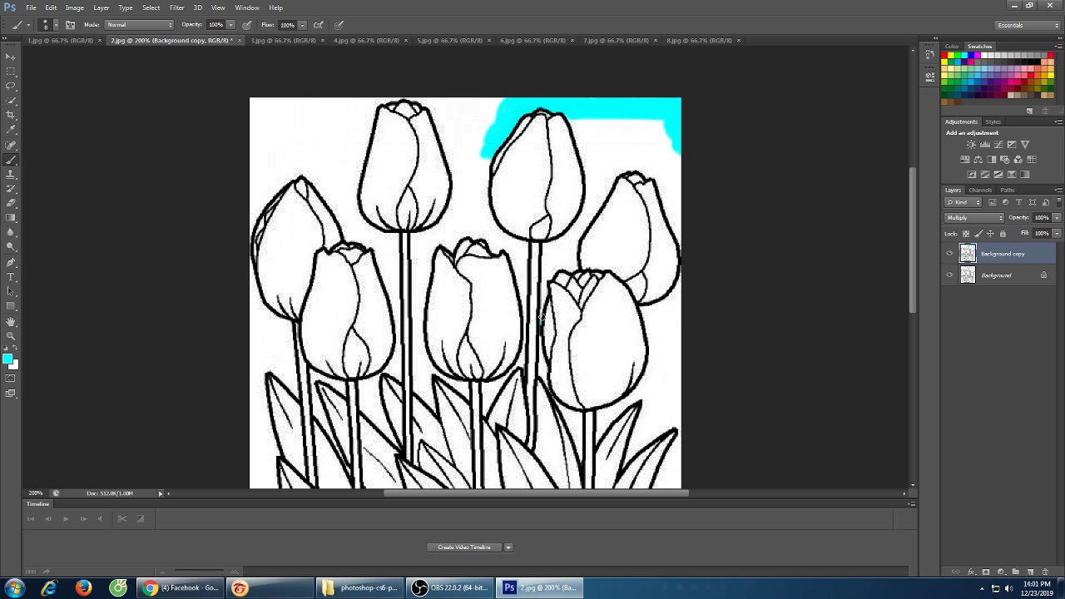
Use a smaller brush to paint cyan between the upper-right tulip's stem, the front-right tulip and the rightmost tulip
left_click_drag(541, 318, 542, 326)
key("ctrl+z")
left_click_drag(545, 278, 543, 286)
left_click_drag(543, 245, 545, 278)
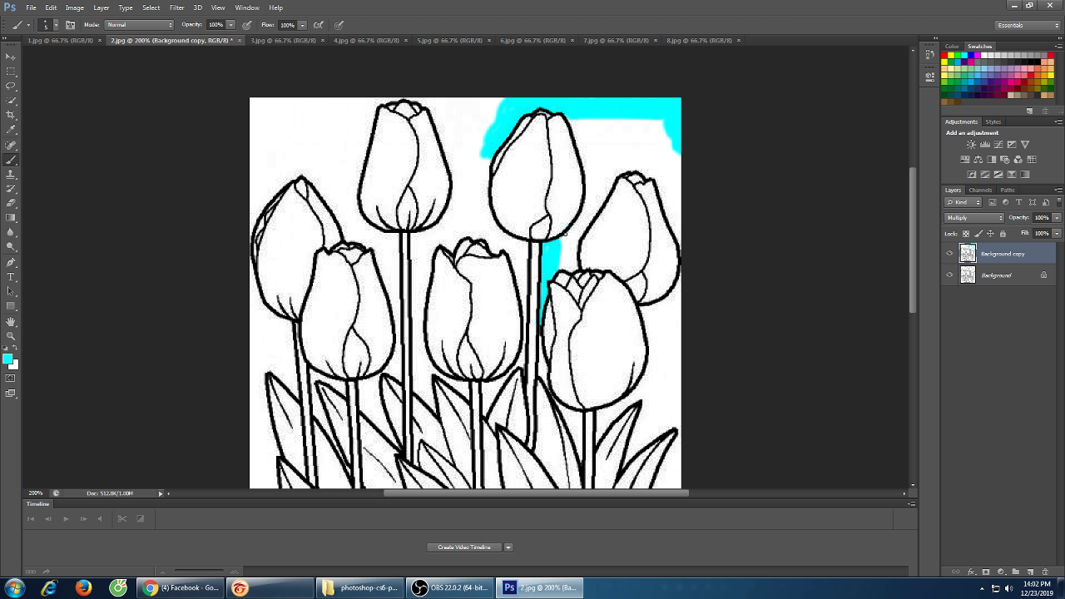
mouse_move(572, 232)
left_mouse_down()
mouse_move(560, 238)
mouse_move(583, 211)
left_mouse_up()
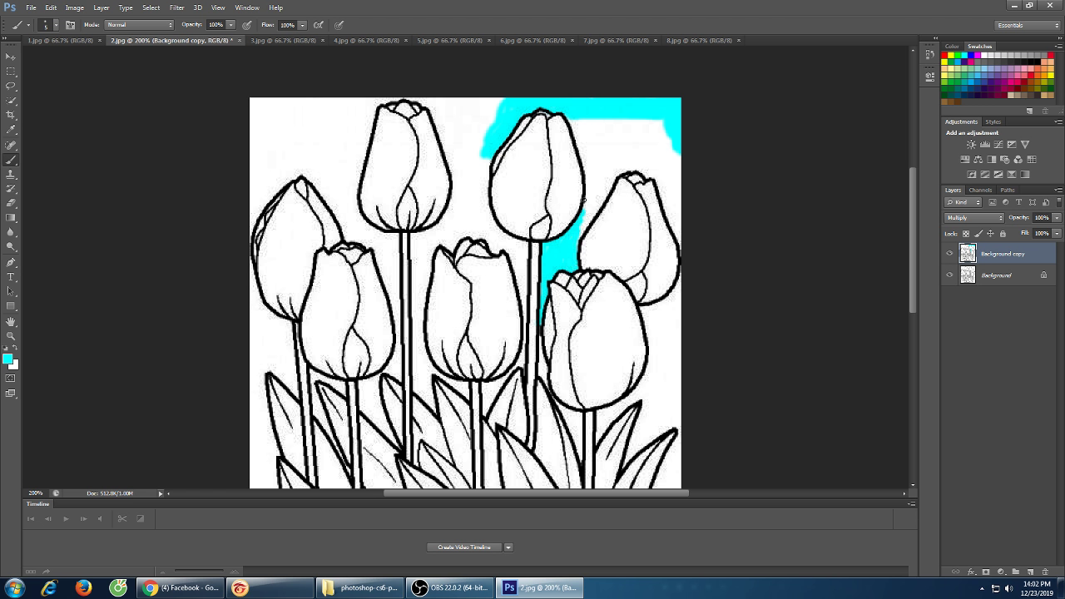
left_click_drag(592, 188, 581, 229)
left_click_drag(602, 194, 584, 226)
mouse_move(600, 186)
left_mouse_down()
mouse_move(585, 217)
mouse_move(623, 154)
mouse_move(598, 184)
left_mouse_up()
Paint the background cyan down the upper-right tulip's right side and across to the tip of the rightmost tulip
mouse_move(566, 114)
left_mouse_down()
mouse_move(592, 164)
mouse_move(579, 118)
mouse_move(588, 154)
left_mouse_up()
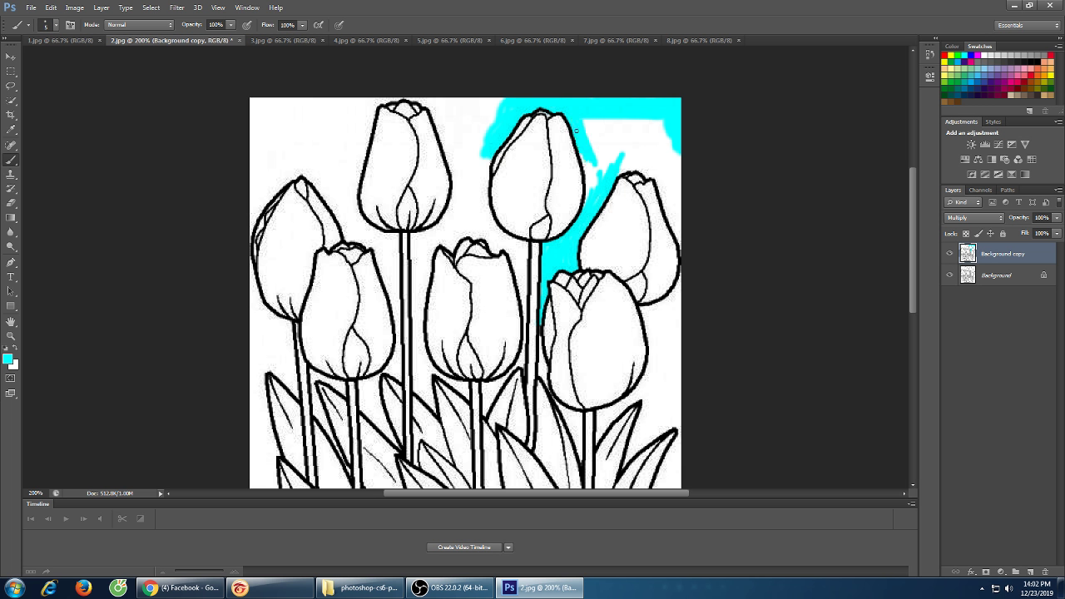
left_click_drag(594, 188, 585, 149)
left_click_drag(594, 161, 592, 186)
mouse_move(579, 112)
left_mouse_down()
mouse_move(607, 172)
mouse_move(582, 116)
mouse_move(594, 140)
mouse_move(605, 114)
mouse_move(589, 134)
mouse_move(604, 116)
mouse_move(586, 124)
mouse_move(597, 113)
mouse_move(596, 138)
mouse_move(606, 121)
mouse_move(592, 134)
mouse_move(601, 155)
mouse_move(607, 117)
mouse_move(600, 143)
mouse_move(615, 113)
mouse_move(607, 125)
mouse_move(638, 118)
left_mouse_up()
mouse_move(642, 162)
left_mouse_down()
mouse_move(619, 172)
mouse_move(665, 169)
mouse_move(629, 169)
left_mouse_up()
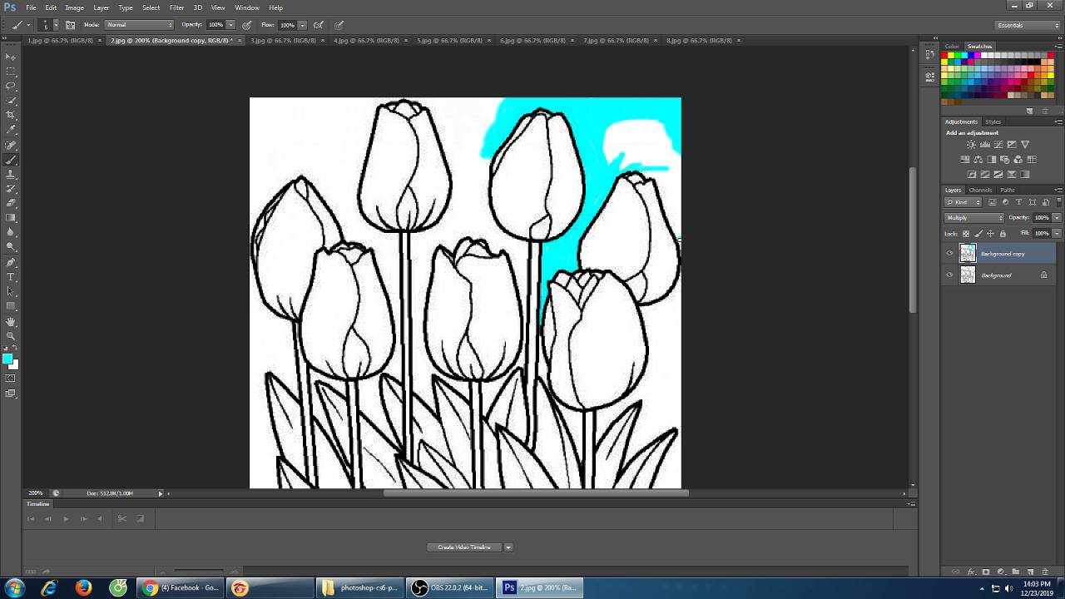
Paint cyan beneath the rightmost tulip and up the right edge of the drawing
mouse_move(681, 267)
left_mouse_down()
mouse_move(648, 319)
mouse_move(641, 312)
mouse_move(679, 279)
left_mouse_up()
left_click_drag(643, 307, 676, 301)
mouse_move(675, 312)
left_mouse_down()
mouse_move(658, 313)
mouse_move(671, 311)
left_mouse_up()
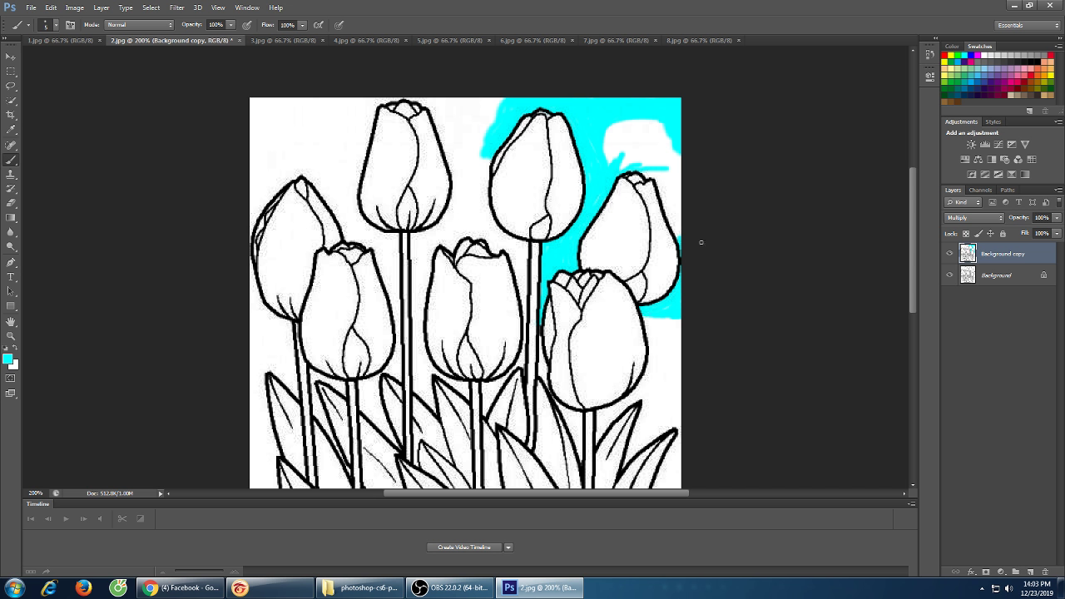
left_click_drag(672, 237, 678, 155)
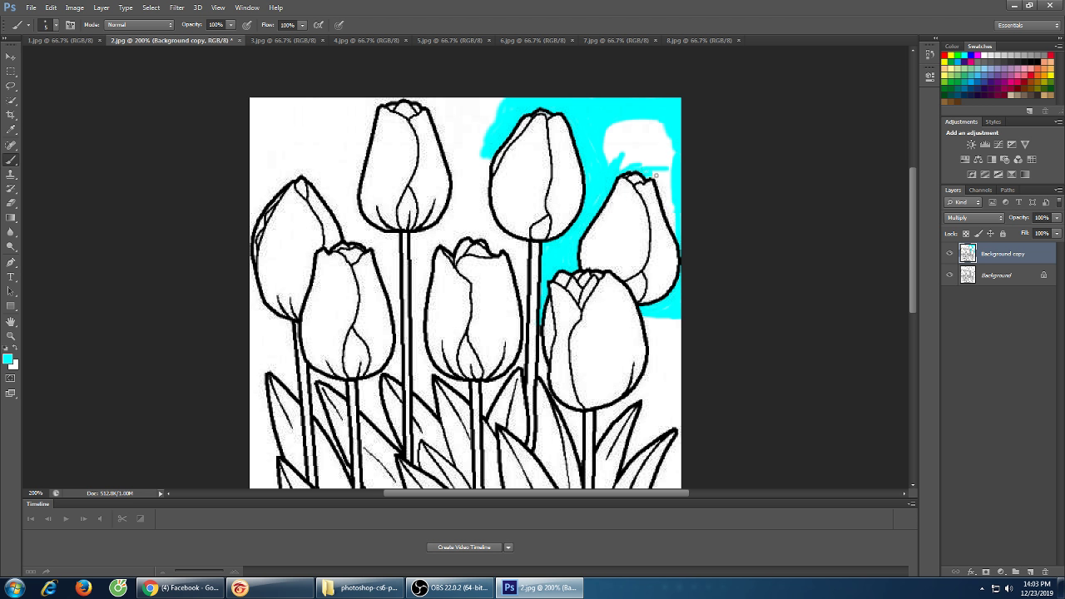
Fill the remaining white patches above and beside the rightmost tulip with cyan
mouse_move(640, 168)
left_mouse_down()
mouse_move(675, 174)
mouse_move(632, 161)
mouse_move(616, 169)
mouse_move(677, 166)
mouse_move(661, 182)
mouse_move(650, 169)
mouse_move(665, 193)
mouse_move(655, 175)
mouse_move(667, 176)
mouse_move(670, 195)
mouse_move(667, 169)
mouse_move(664, 194)
mouse_move(679, 206)
mouse_move(668, 209)
mouse_move(660, 188)
mouse_move(678, 235)
mouse_move(671, 209)
left_mouse_up()
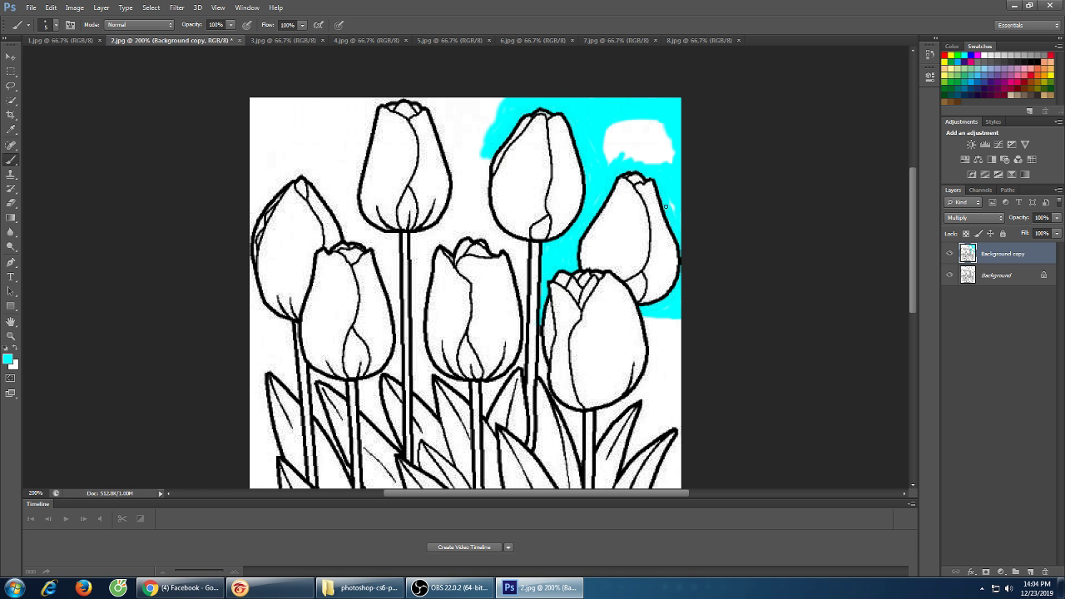
left_click_drag(671, 192, 686, 223)
mouse_move(662, 176)
left_mouse_down()
mouse_move(615, 155)
mouse_move(656, 163)
mouse_move(607, 159)
mouse_move(628, 166)
mouse_move(690, 150)
mouse_move(622, 154)
mouse_move(700, 143)
mouse_move(600, 148)
mouse_move(670, 136)
mouse_move(609, 141)
mouse_move(603, 151)
mouse_move(617, 136)
mouse_move(677, 120)
mouse_move(604, 123)
left_mouse_up()
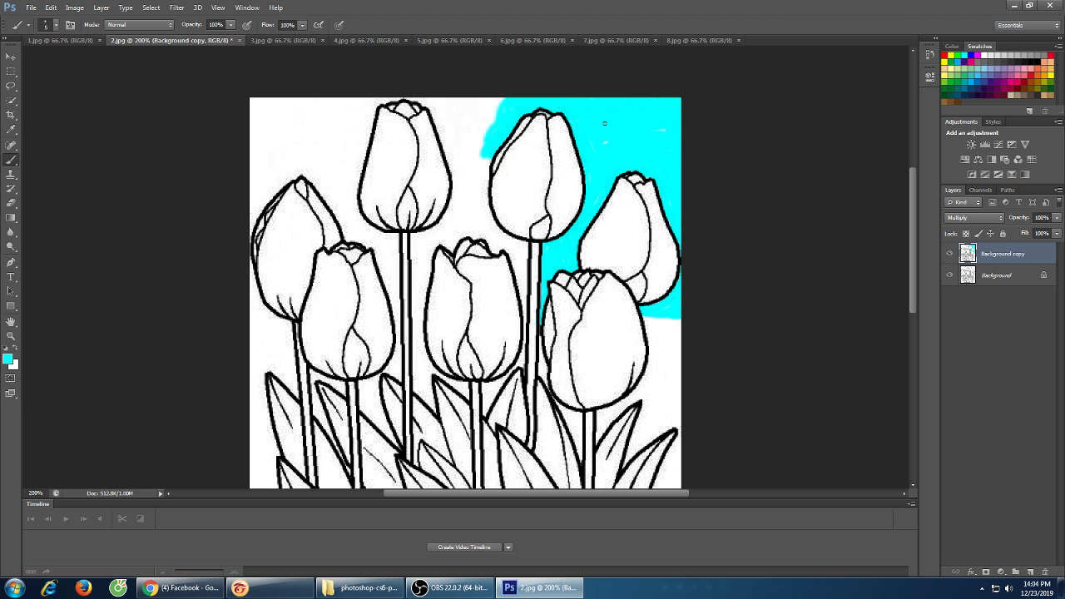
left_click_drag(670, 123, 657, 127)
Paint cyan below the front-right tulip's left side and in the gap between the centre tulip and the neighbouring stem
scroll(464, 283, "down", 1)
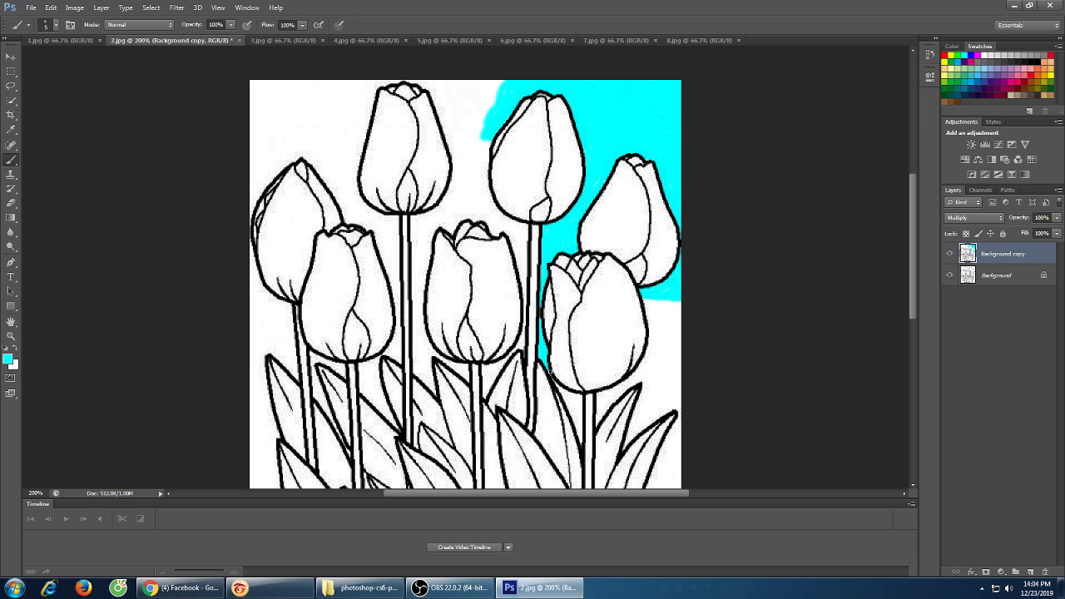
mouse_move(571, 396)
left_mouse_down()
mouse_move(557, 386)
mouse_move(574, 396)
mouse_move(577, 418)
mouse_move(562, 391)
mouse_move(578, 401)
left_mouse_up()
scroll(560, 374, "down", 3)
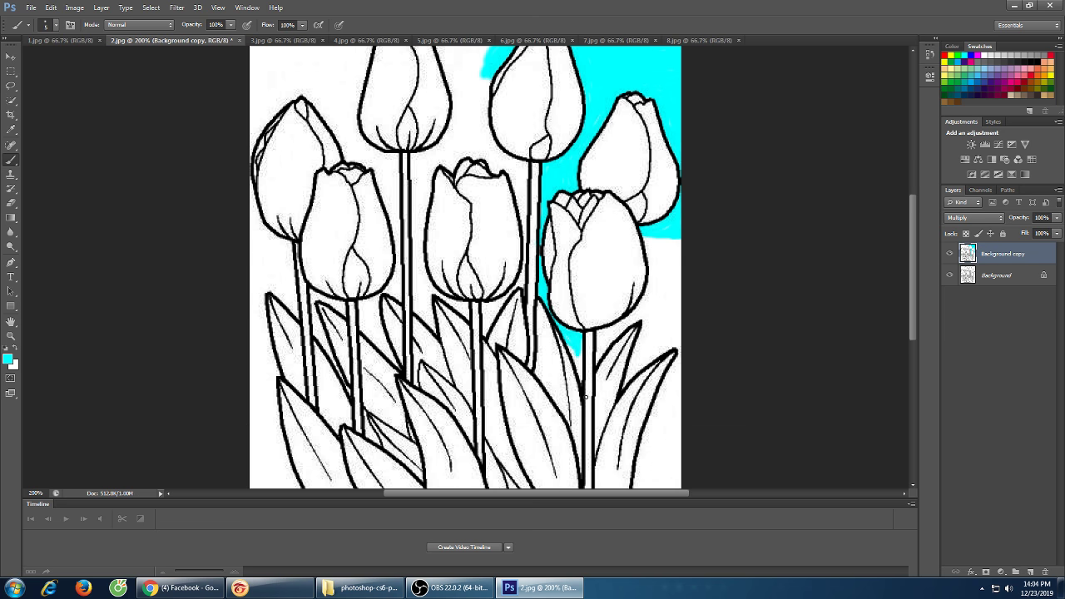
scroll(559, 373, "up", 4)
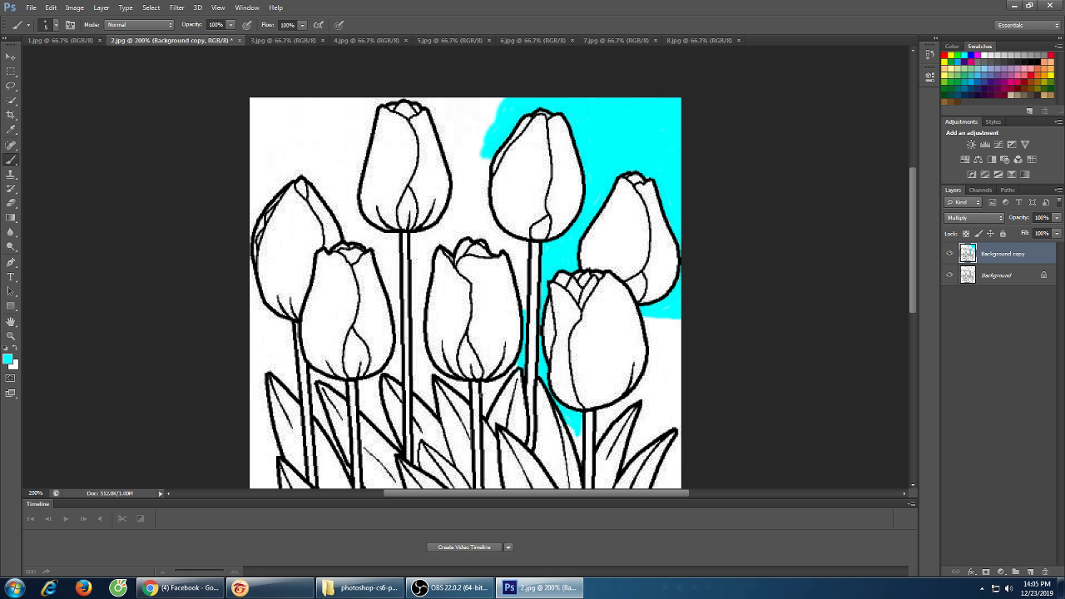
mouse_move(483, 384)
left_mouse_down()
mouse_move(486, 411)
mouse_move(485, 382)
left_mouse_up()
left_click_drag(516, 260, 525, 310)
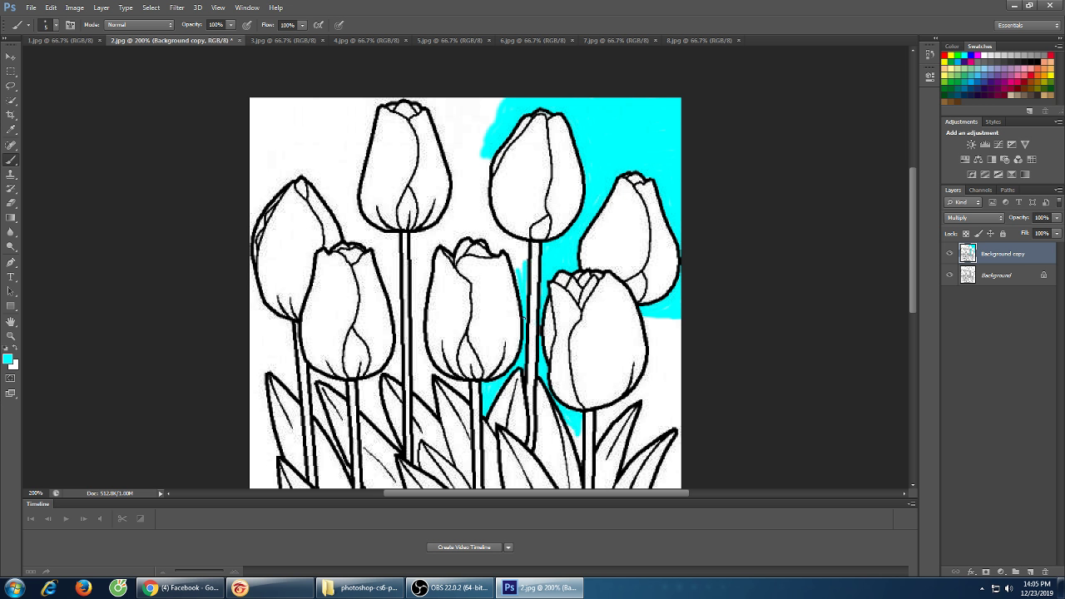
mouse_move(525, 258)
left_mouse_down()
mouse_move(523, 271)
mouse_move(515, 254)
mouse_move(518, 282)
mouse_move(492, 226)
left_mouse_up()
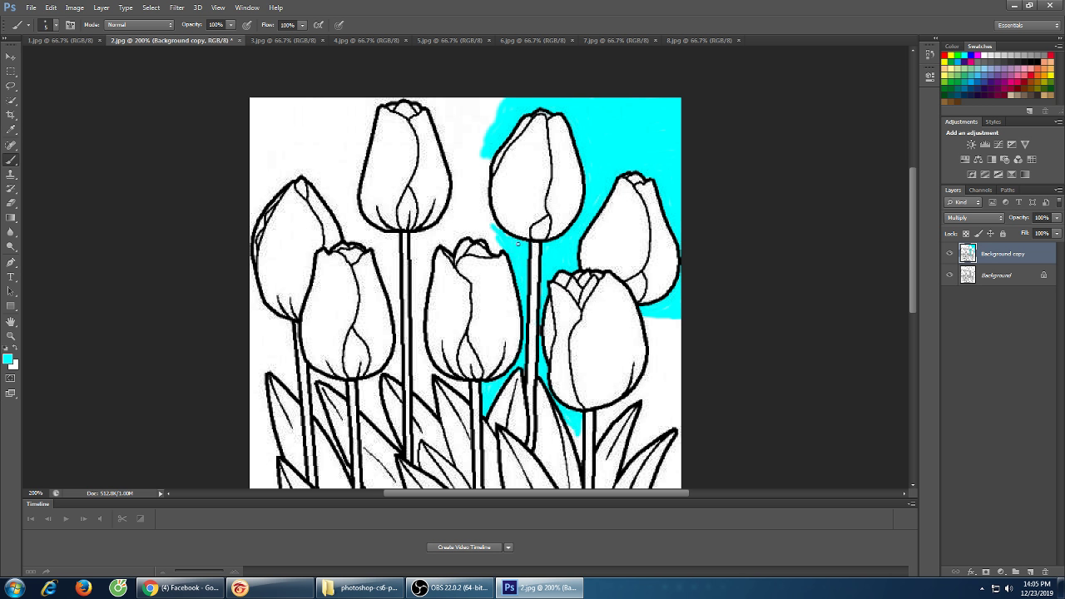
Paint the background cyan above the centre tulip and between the two upper tulips up to the drawing's top edge
mouse_move(488, 228)
left_mouse_down()
mouse_move(493, 251)
mouse_move(491, 235)
mouse_move(496, 251)
mouse_move(501, 243)
left_mouse_up()
mouse_move(452, 231)
left_mouse_down()
mouse_move(448, 250)
mouse_move(463, 224)
mouse_move(451, 244)
left_mouse_up()
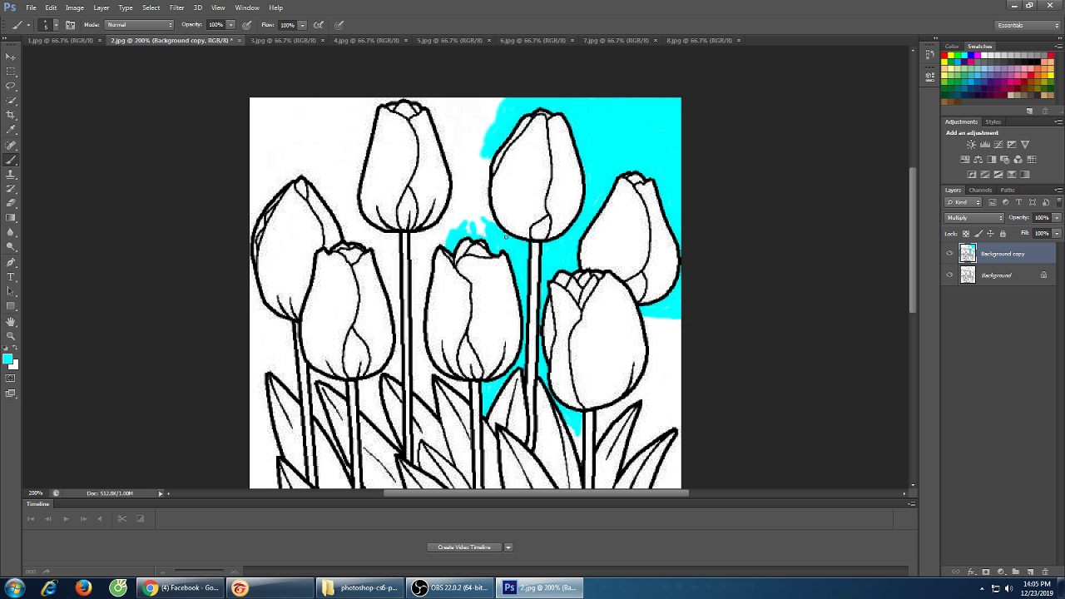
mouse_move(484, 157)
left_mouse_down()
mouse_move(490, 214)
mouse_move(481, 167)
mouse_move(481, 209)
mouse_move(472, 181)
mouse_move(477, 155)
mouse_move(461, 234)
mouse_move(457, 218)
mouse_move(414, 243)
mouse_move(416, 316)
mouse_move(415, 275)
left_mouse_up()
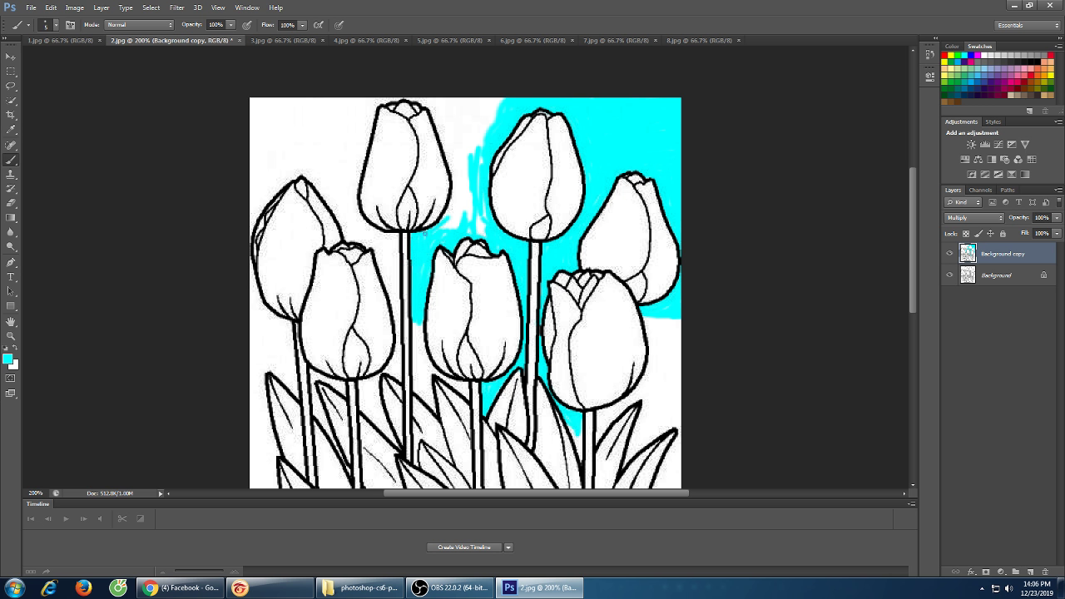
mouse_move(429, 228)
left_mouse_down()
mouse_move(461, 206)
mouse_move(445, 215)
mouse_move(459, 192)
mouse_move(446, 219)
mouse_move(458, 159)
mouse_move(447, 230)
mouse_move(461, 166)
mouse_move(465, 193)
mouse_move(482, 164)
mouse_move(463, 223)
mouse_move(473, 225)
mouse_move(465, 212)
mouse_move(484, 235)
mouse_move(485, 197)
left_mouse_up()
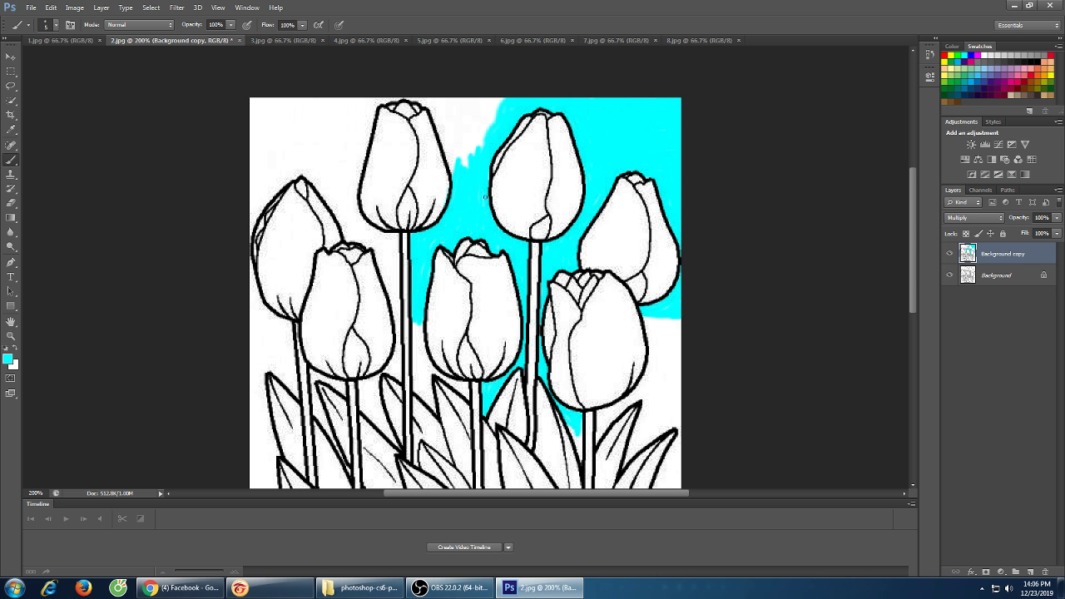
mouse_move(431, 98)
left_mouse_down()
mouse_move(354, 110)
mouse_move(384, 103)
mouse_move(347, 102)
mouse_move(497, 98)
mouse_move(460, 102)
mouse_move(478, 103)
mouse_move(485, 124)
mouse_move(475, 167)
mouse_move(461, 167)
mouse_move(480, 118)
left_mouse_up()
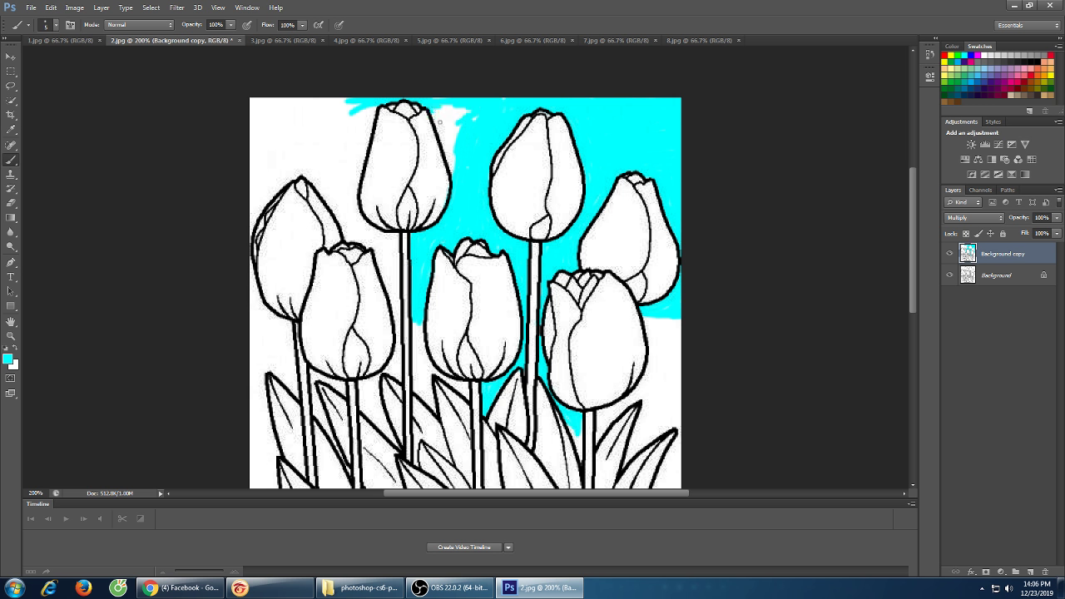
mouse_move(440, 121)
left_mouse_down()
mouse_move(459, 169)
mouse_move(442, 135)
mouse_move(452, 168)
mouse_move(448, 118)
mouse_move(450, 149)
mouse_move(458, 130)
mouse_move(445, 98)
mouse_move(441, 106)
mouse_move(428, 97)
mouse_move(460, 109)
left_mouse_up()
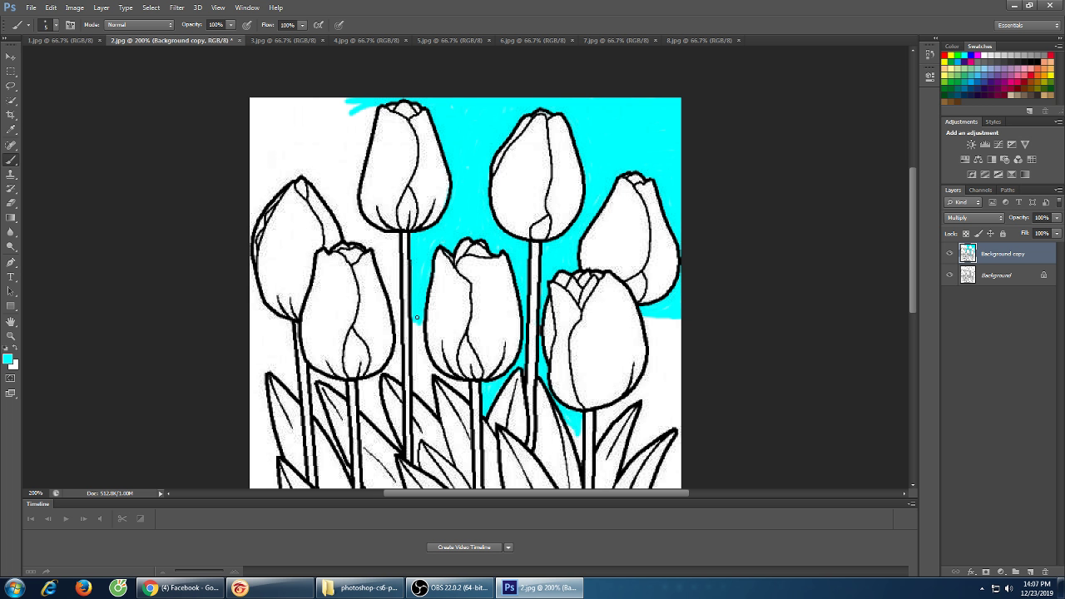
Paint cyan on both sides of the upper-left tulip's stem, from the centre and front-left tulips down to the leaves
left_click_drag(417, 317, 413, 362)
mouse_move(413, 319)
left_mouse_down()
mouse_move(418, 368)
mouse_move(422, 333)
left_mouse_up()
left_click_drag(467, 384, 468, 397)
mouse_move(421, 352)
left_mouse_down()
mouse_move(434, 373)
mouse_move(423, 344)
mouse_move(421, 396)
mouse_move(429, 371)
left_mouse_up()
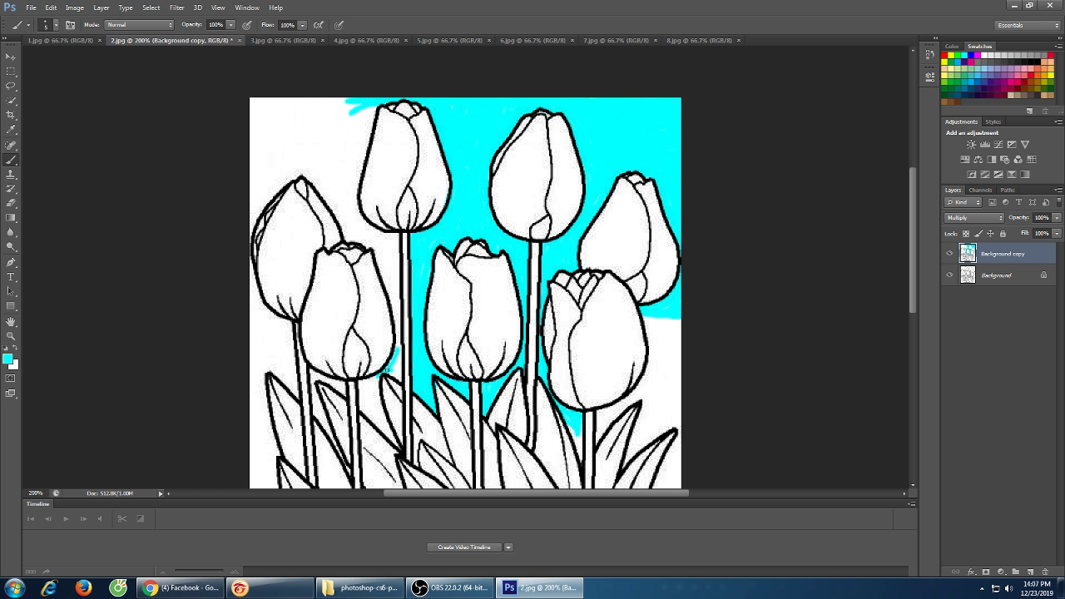
mouse_move(394, 353)
left_mouse_down()
mouse_move(397, 343)
mouse_move(398, 379)
left_mouse_up()
left_click_drag(402, 347, 402, 365)
left_click_drag(395, 296, 397, 336)
mouse_move(386, 263)
left_mouse_down()
mouse_move(392, 306)
mouse_move(399, 275)
mouse_move(400, 313)
left_mouse_up()
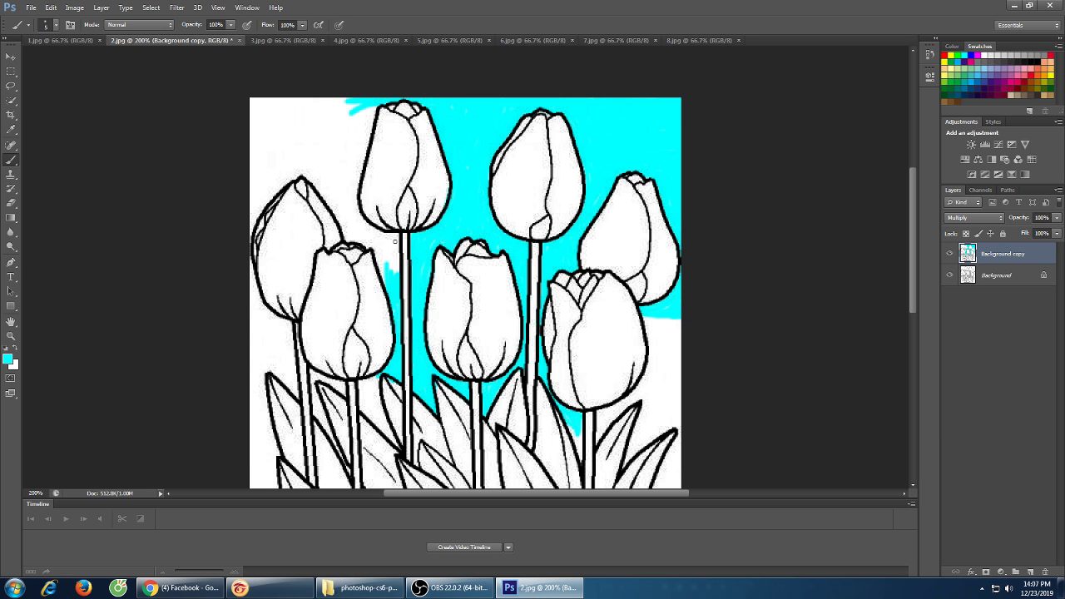
Paint cyan beneath the upper-left tulip and across the gap to the tip of the leftmost tulip
mouse_move(397, 233)
left_mouse_down()
mouse_move(393, 278)
mouse_move(397, 240)
mouse_move(393, 272)
mouse_move(420, 257)
mouse_move(424, 274)
mouse_move(423, 255)
mouse_move(421, 270)
mouse_move(367, 247)
mouse_move(383, 273)
mouse_move(370, 233)
mouse_move(386, 261)
mouse_move(390, 251)
mouse_move(389, 273)
mouse_move(399, 259)
mouse_move(397, 278)
mouse_move(364, 225)
mouse_move(391, 235)
mouse_move(359, 219)
left_mouse_up()
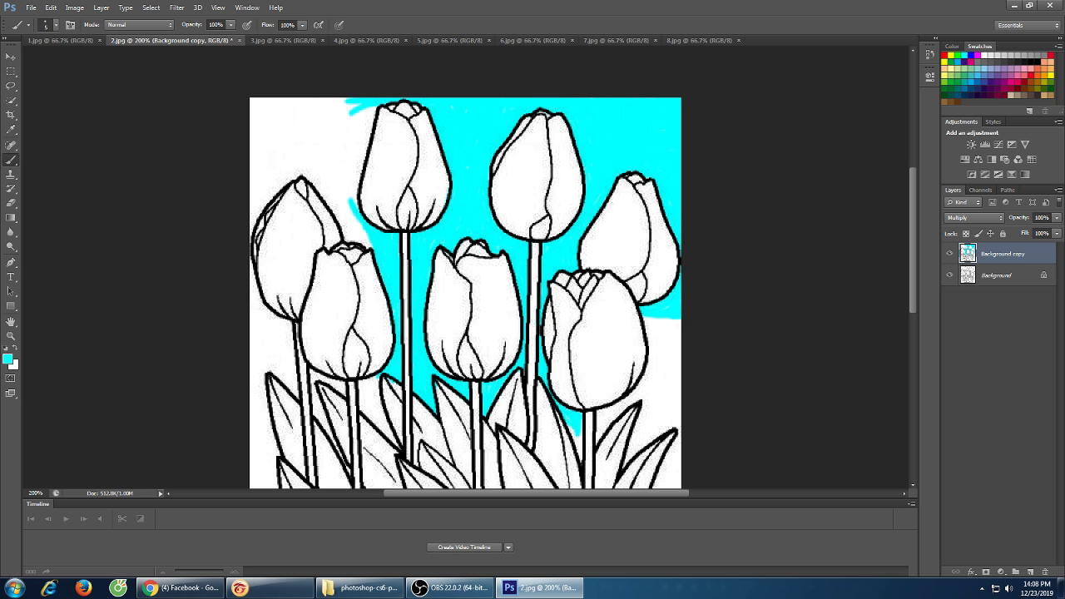
mouse_move(333, 199)
left_mouse_down()
mouse_move(347, 241)
mouse_move(360, 241)
mouse_move(348, 240)
mouse_move(342, 215)
mouse_move(363, 242)
left_mouse_up()
left_click_drag(345, 215, 356, 232)
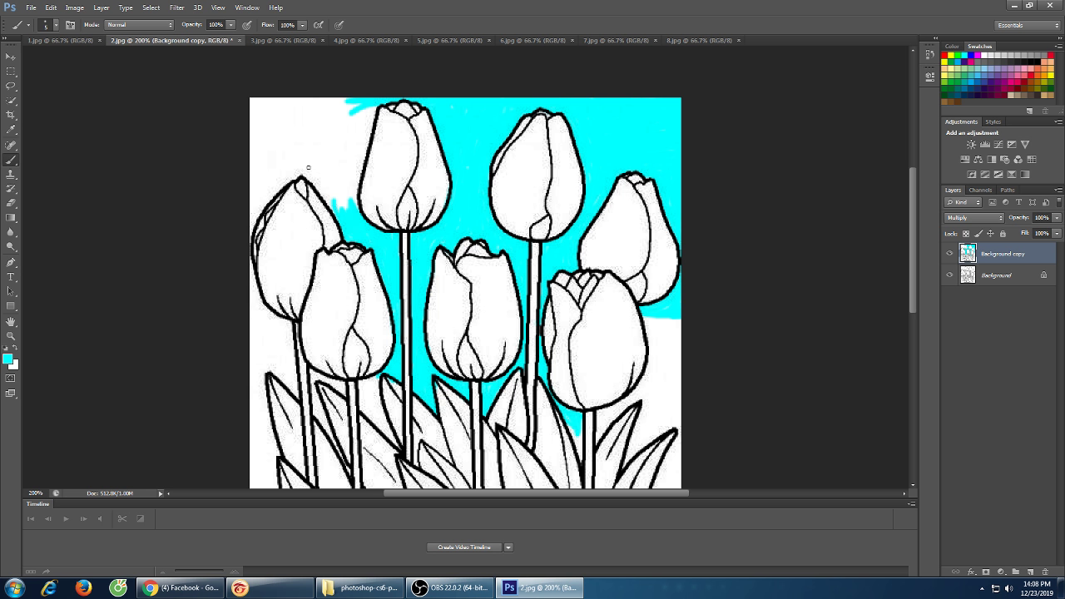
mouse_move(308, 167)
left_mouse_down()
mouse_move(322, 192)
mouse_move(303, 159)
mouse_move(334, 212)
mouse_move(334, 174)
mouse_move(349, 184)
mouse_move(343, 201)
left_mouse_up()
mouse_move(354, 161)
left_mouse_down()
mouse_move(356, 206)
mouse_move(360, 167)
mouse_move(357, 193)
left_mouse_up()
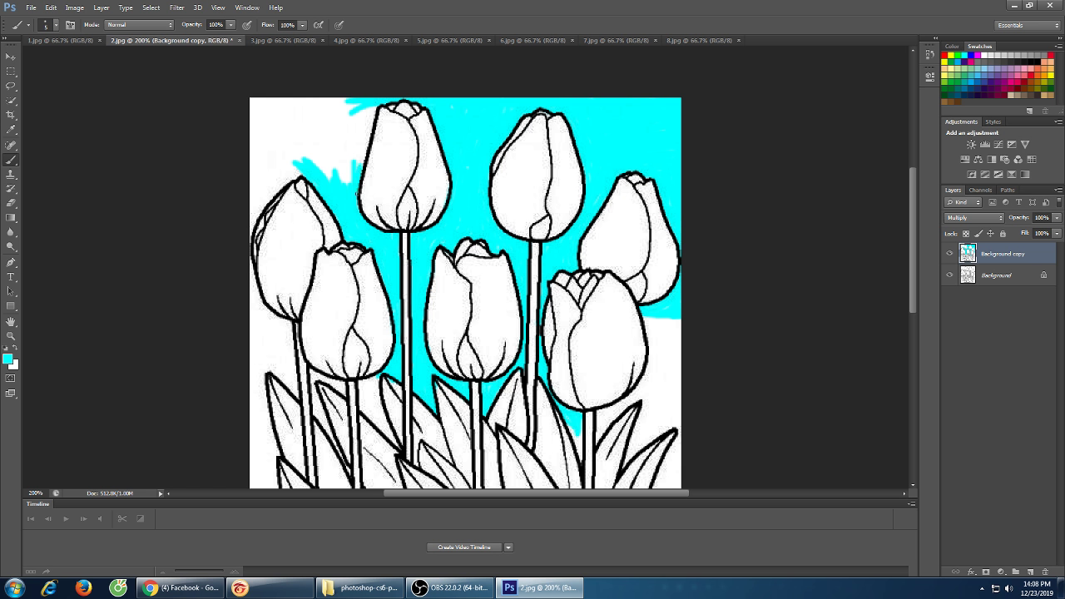
Paint the background cyan around the leftmost tulip's outline and across the drawing's upper-left corner to the neighbouring tulip
mouse_move(367, 136)
left_mouse_down()
mouse_move(357, 177)
mouse_move(377, 98)
mouse_move(356, 158)
mouse_move(363, 145)
mouse_move(363, 110)
mouse_move(332, 140)
left_mouse_up()
mouse_move(249, 222)
left_mouse_down()
mouse_move(254, 314)
mouse_move(249, 274)
left_mouse_up()
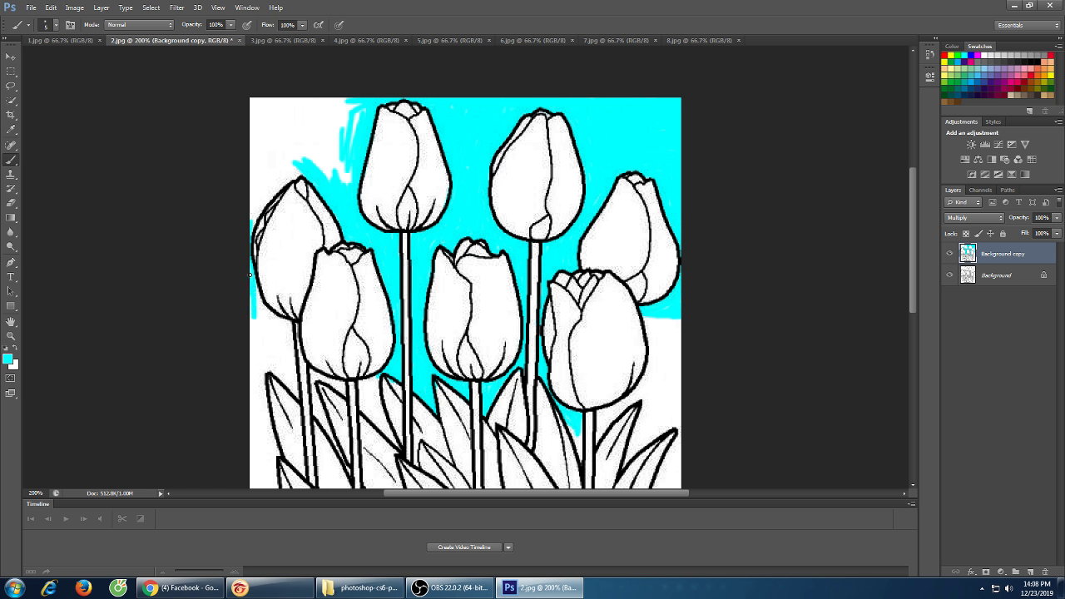
mouse_move(254, 312)
left_mouse_down()
mouse_move(255, 282)
mouse_move(258, 317)
mouse_move(250, 301)
mouse_move(263, 321)
mouse_move(259, 300)
mouse_move(292, 323)
mouse_move(244, 319)
mouse_move(274, 328)
left_mouse_up()
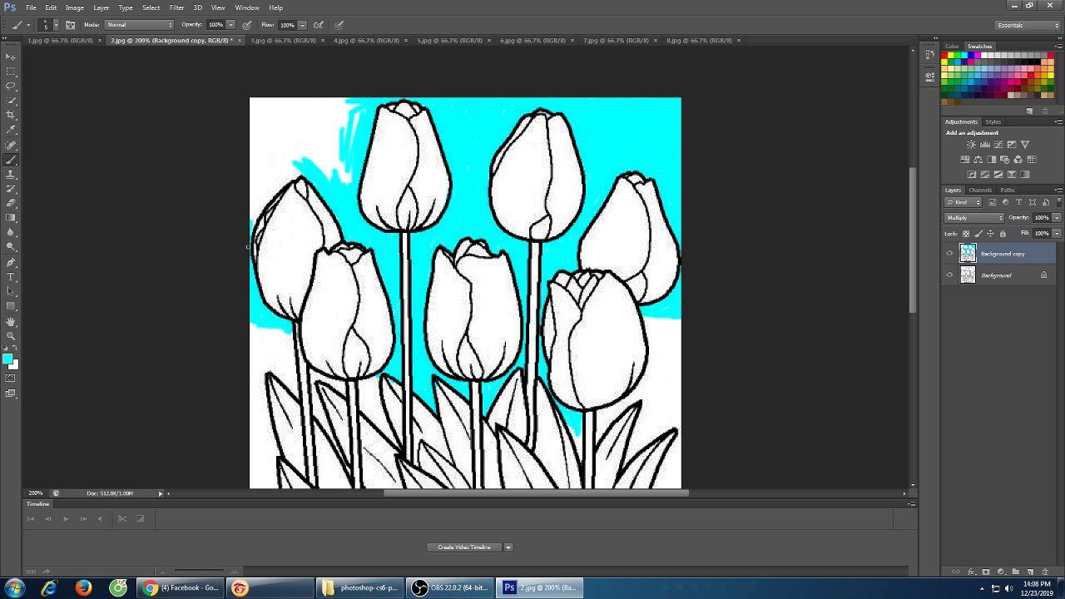
mouse_move(250, 233)
left_mouse_down()
mouse_move(256, 200)
mouse_move(251, 224)
mouse_move(277, 178)
mouse_move(253, 190)
mouse_move(280, 179)
mouse_move(257, 215)
mouse_move(314, 158)
mouse_move(270, 176)
left_mouse_up()
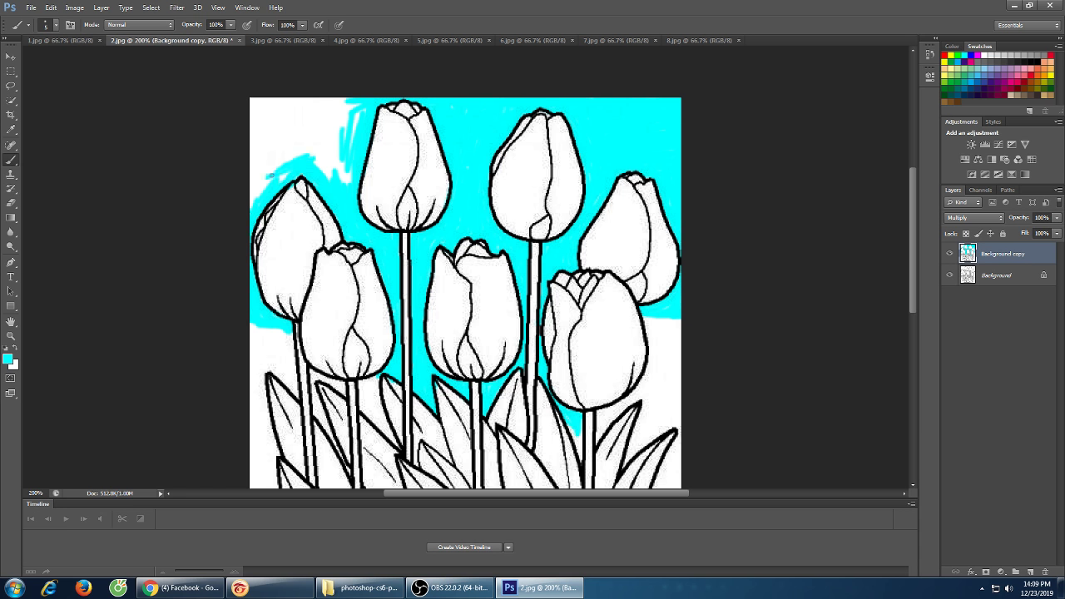
mouse_move(291, 135)
left_mouse_down()
mouse_move(291, 105)
mouse_move(293, 128)
mouse_move(267, 175)
mouse_move(288, 147)
mouse_move(248, 201)
mouse_move(265, 122)
left_mouse_up()
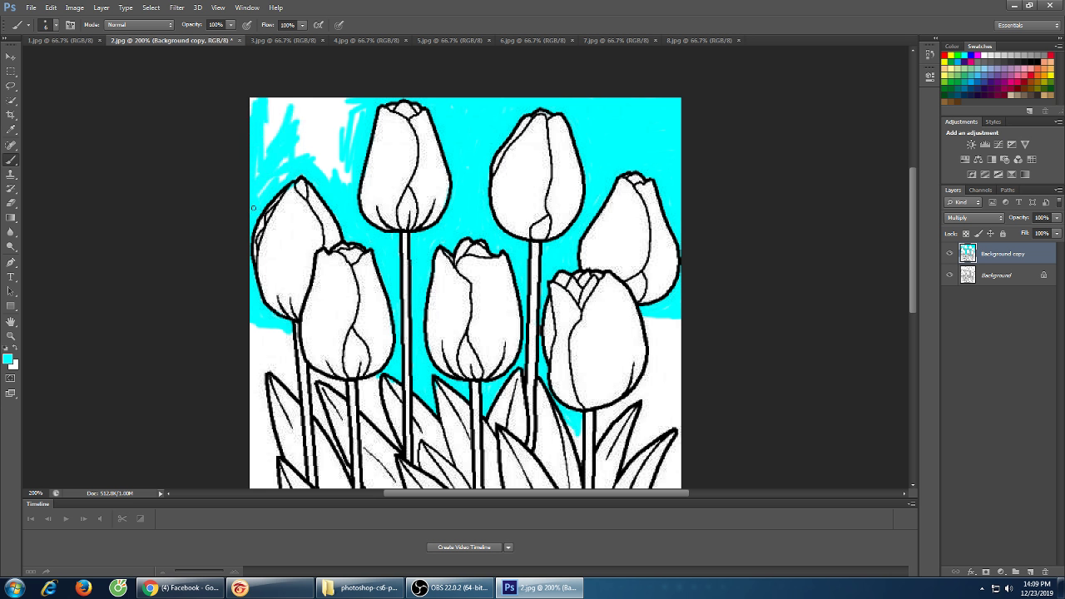
mouse_move(271, 189)
left_mouse_down()
mouse_move(264, 154)
mouse_move(248, 135)
mouse_move(268, 117)
mouse_move(245, 116)
mouse_move(287, 97)
mouse_move(227, 99)
mouse_move(269, 96)
mouse_move(251, 142)
mouse_move(254, 184)
mouse_move(263, 138)
left_mouse_up()
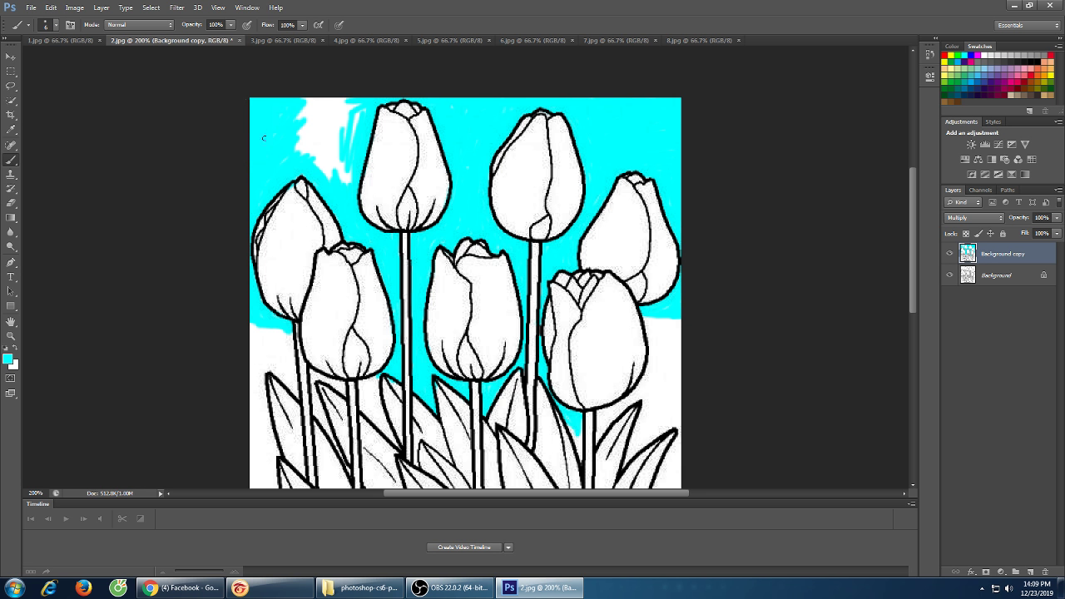
mouse_move(312, 102)
left_mouse_down()
mouse_move(352, 100)
mouse_move(297, 107)
mouse_move(317, 101)
mouse_move(299, 116)
mouse_move(348, 103)
mouse_move(334, 110)
mouse_move(348, 119)
mouse_move(299, 135)
mouse_move(311, 134)
mouse_move(292, 149)
mouse_move(358, 115)
mouse_move(299, 151)
mouse_move(326, 141)
mouse_move(327, 151)
mouse_move(351, 126)
mouse_move(350, 177)
mouse_move(357, 109)
mouse_move(344, 166)
mouse_move(352, 177)
mouse_move(338, 139)
mouse_move(329, 175)
mouse_move(317, 152)
mouse_move(323, 189)
mouse_move(320, 160)
left_mouse_up()
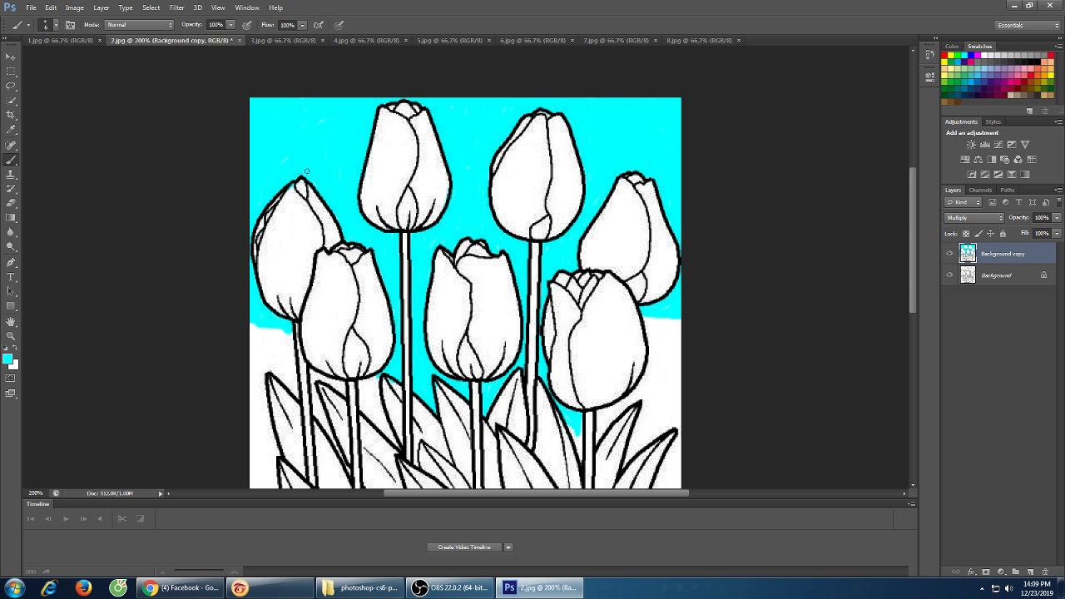
Paint cyan beneath the leftmost tulip, from the drawing's left edge across to its stem and the leaf tips
scroll(306, 144, "down", 3)
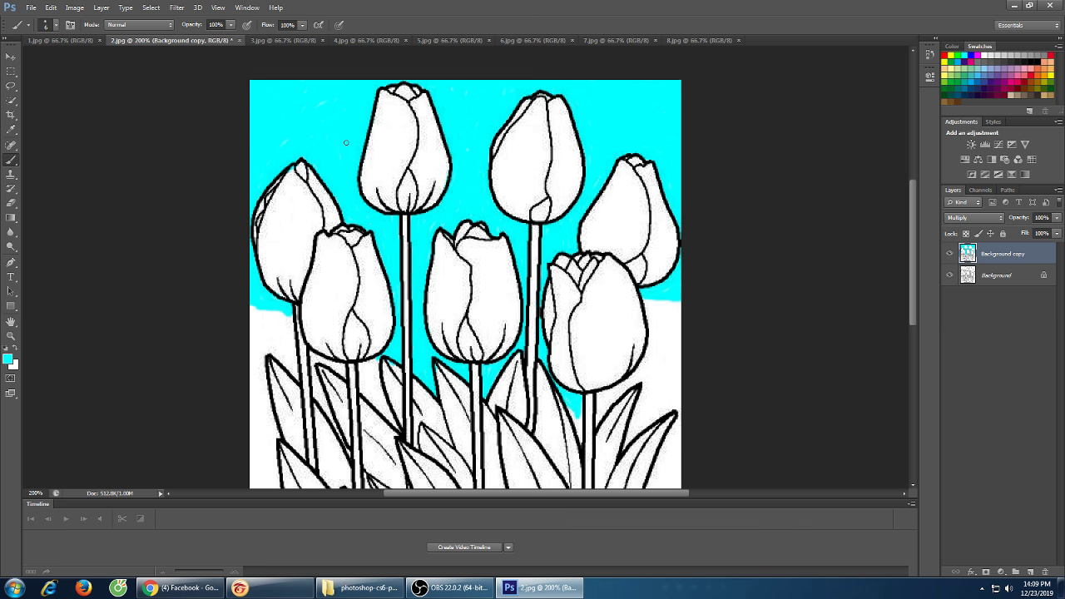
scroll(316, 143, "down", 1)
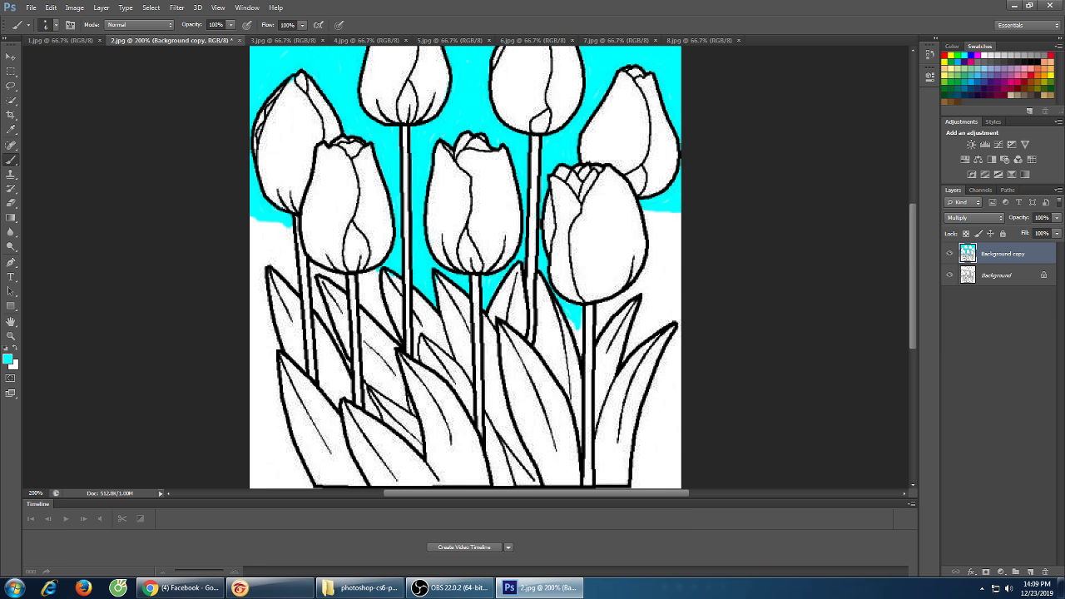
mouse_move(254, 211)
left_mouse_down()
mouse_move(245, 285)
mouse_move(252, 214)
mouse_move(263, 243)
mouse_move(253, 243)
mouse_move(246, 304)
mouse_move(258, 298)
mouse_move(258, 308)
mouse_move(249, 277)
left_mouse_up()
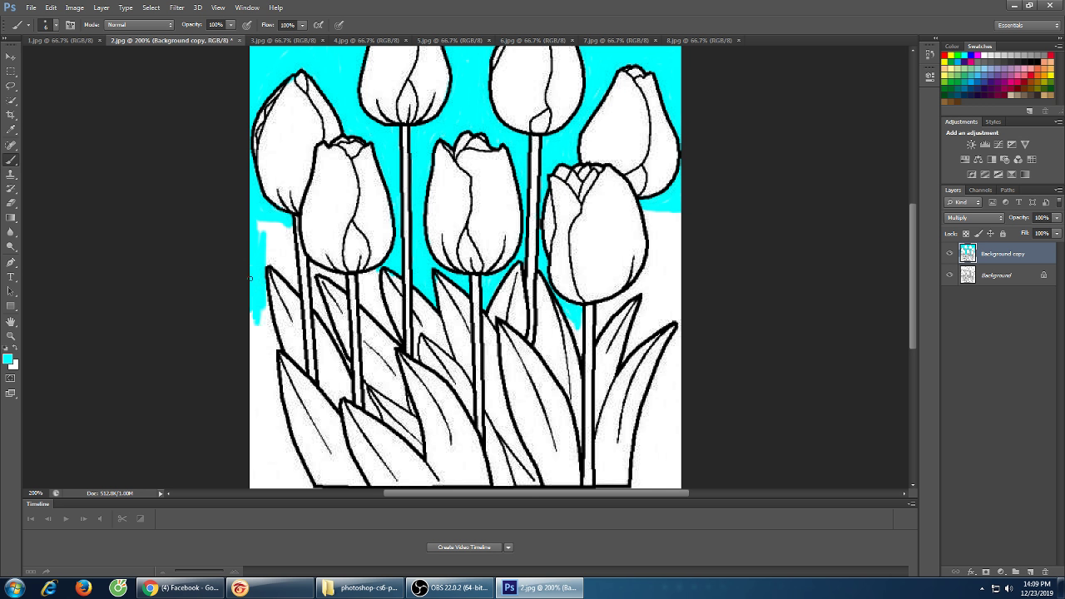
mouse_move(256, 217)
left_mouse_down()
mouse_move(268, 262)
mouse_move(268, 228)
mouse_move(282, 250)
mouse_move(280, 226)
mouse_move(290, 243)
mouse_move(292, 232)
left_mouse_up()
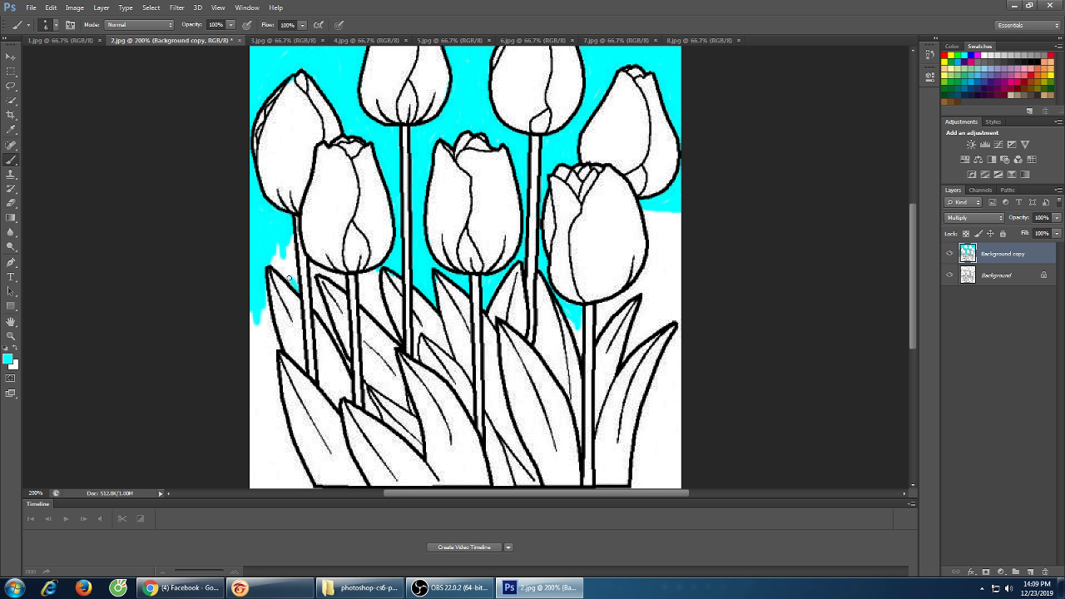
mouse_move(287, 260)
left_mouse_down()
mouse_move(290, 280)
mouse_move(277, 245)
mouse_move(276, 258)
left_mouse_up()
left_click_drag(286, 247, 293, 275)
Fill the small background gaps between the left-hand leaves and the front-left tulip's stem with cyan
left_click_drag(335, 340, 340, 353)
left_click_drag(334, 334, 322, 306)
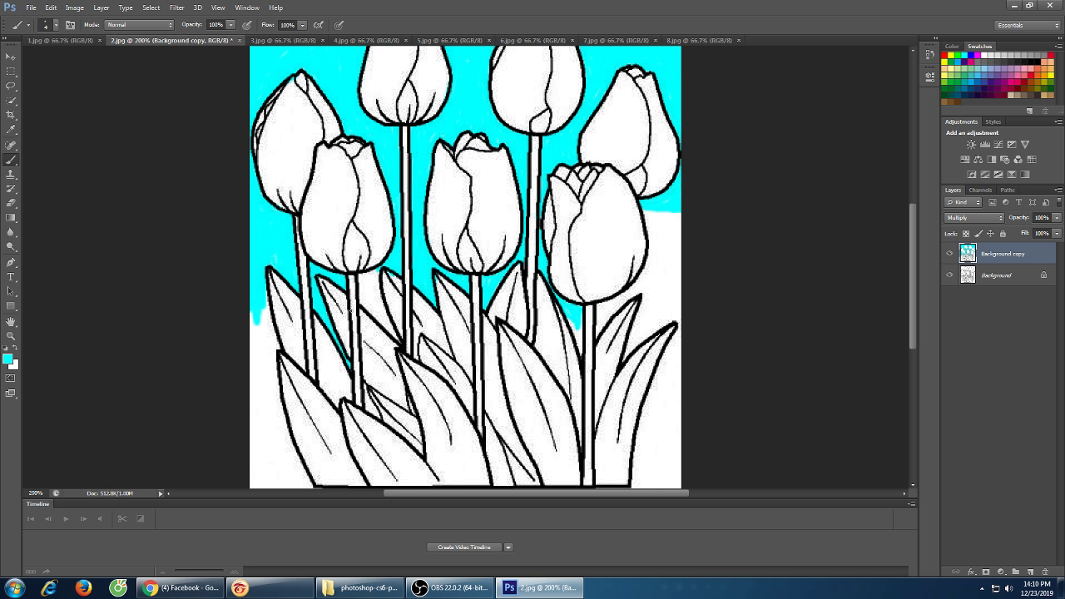
left_click_drag(376, 414, 369, 407)
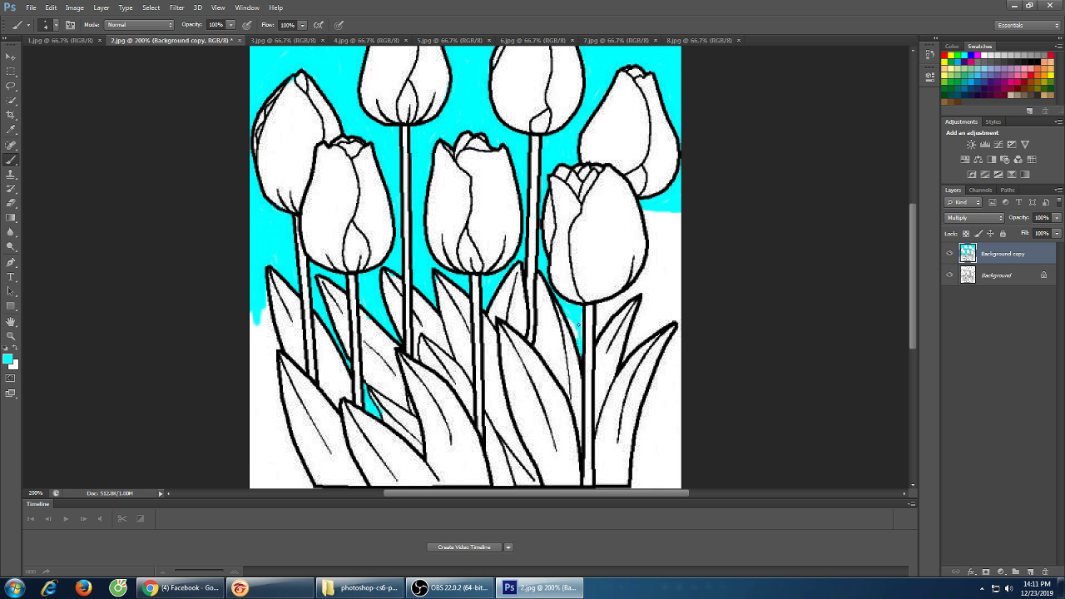
Paint cyan on both sides of the front-right tulip's stem and between the tips of the two right-hand leaves
left_click_drag(574, 330, 571, 323)
left_click_drag(606, 311, 605, 323)
mouse_move(598, 336)
left_mouse_down()
mouse_move(612, 293)
mouse_move(630, 288)
mouse_move(601, 304)
mouse_move(632, 291)
mouse_move(602, 309)
mouse_move(600, 324)
mouse_move(651, 279)
left_mouse_up()
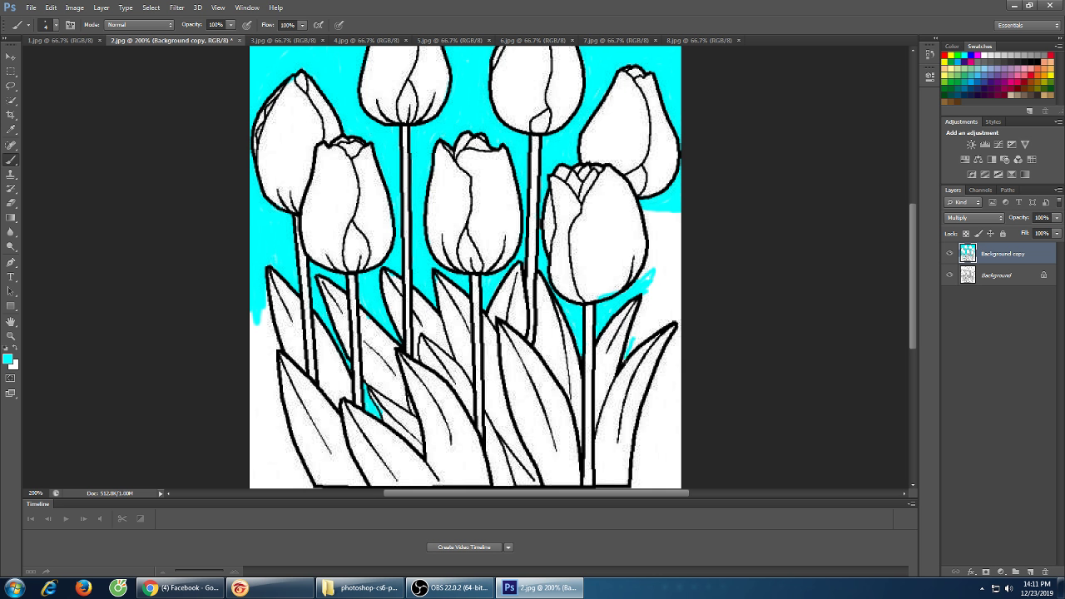
mouse_move(624, 359)
left_mouse_down()
mouse_move(657, 313)
mouse_move(635, 338)
left_mouse_up()
mouse_move(637, 321)
left_mouse_down()
mouse_move(644, 297)
mouse_move(643, 313)
left_mouse_up()
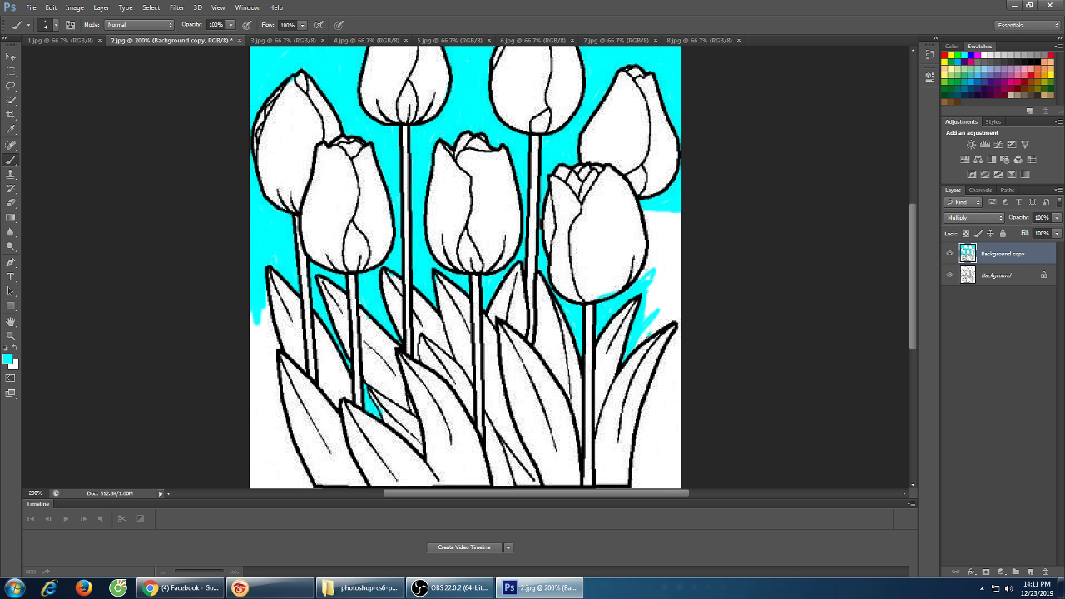
mouse_move(648, 336)
left_mouse_down()
mouse_move(698, 298)
mouse_move(670, 312)
left_mouse_up()
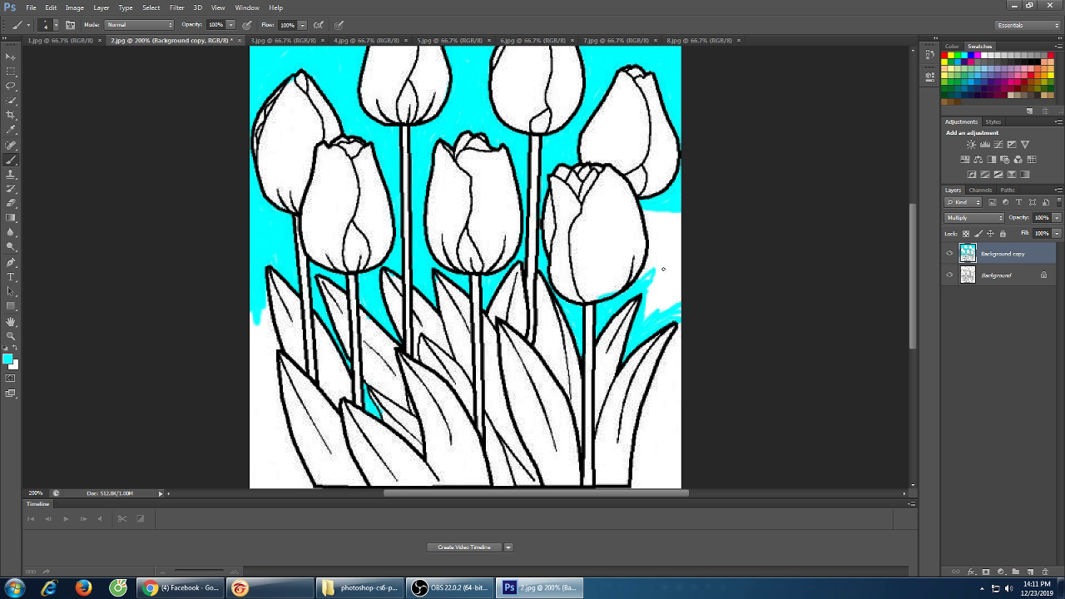
Fill the background right of the front-right tulip with cyan, from the rightmost tulip down to the leaf tips
mouse_move(663, 268)
left_mouse_down()
mouse_move(649, 265)
mouse_move(639, 279)
left_mouse_up()
left_click_drag(648, 252, 650, 211)
mouse_move(637, 283)
left_mouse_down()
mouse_move(651, 265)
mouse_move(653, 296)
mouse_move(644, 292)
mouse_move(661, 293)
mouse_move(649, 307)
mouse_move(660, 317)
mouse_move(663, 302)
left_mouse_up()
mouse_move(670, 239)
left_mouse_down()
mouse_move(669, 210)
mouse_move(649, 320)
mouse_move(664, 303)
mouse_move(681, 315)
mouse_move(644, 313)
mouse_move(664, 314)
mouse_move(672, 297)
mouse_move(677, 306)
mouse_move(672, 200)
mouse_move(658, 205)
mouse_move(673, 227)
mouse_move(667, 277)
mouse_move(671, 254)
mouse_move(681, 289)
left_mouse_up()
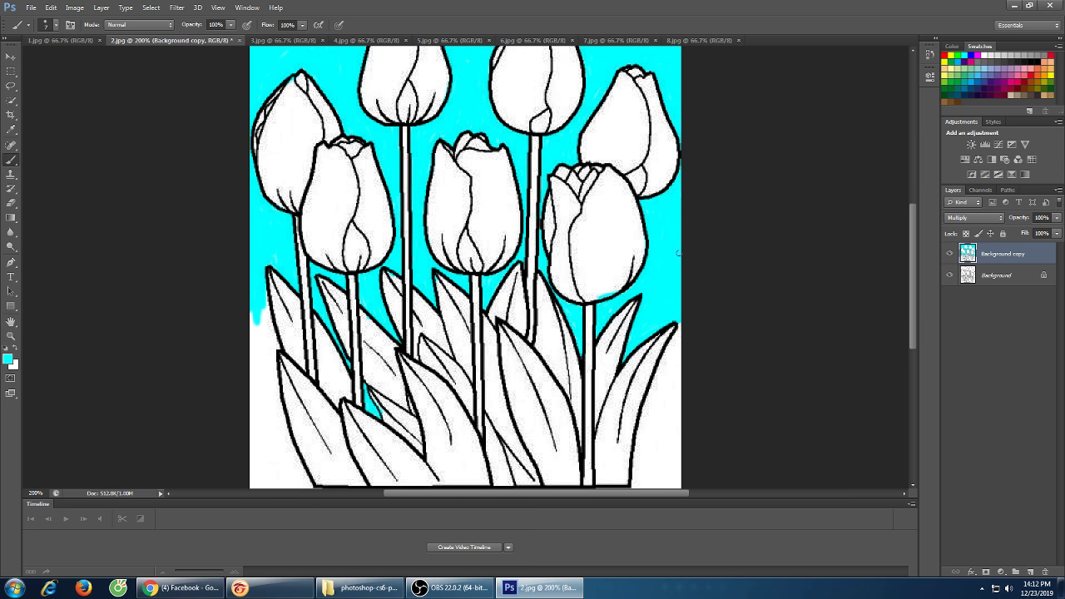
Paint cyan down the left side of the leaves to the drawing's lower-left corner
scroll(683, 257, "down", 2)
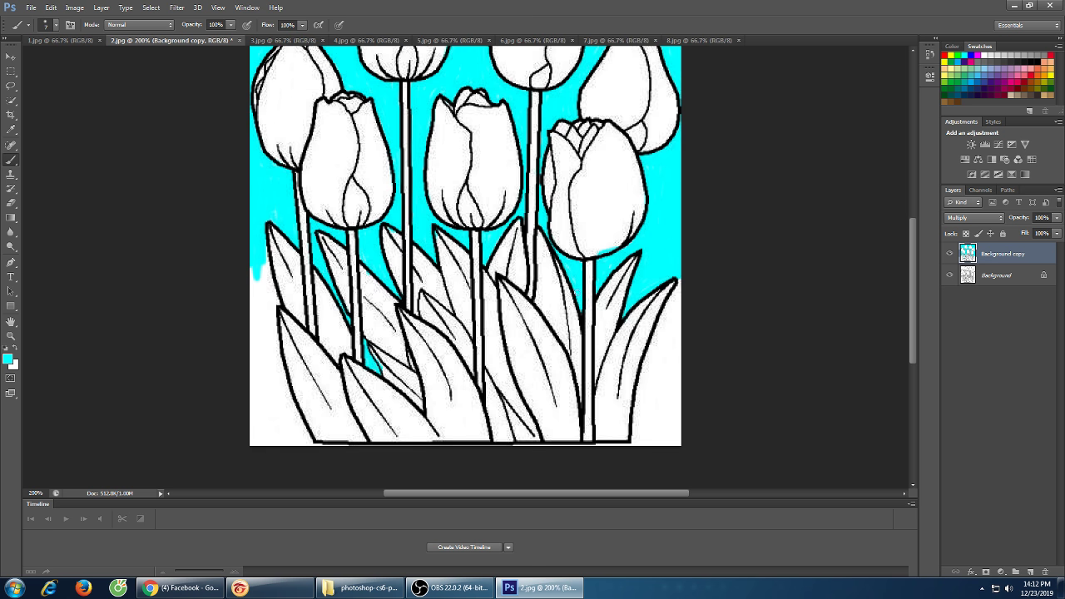
mouse_move(255, 251)
left_mouse_down()
mouse_move(249, 321)
mouse_move(263, 261)
mouse_move(264, 292)
mouse_move(262, 245)
mouse_move(279, 301)
mouse_move(268, 281)
mouse_move(277, 303)
mouse_move(265, 314)
mouse_move(260, 305)
mouse_move(258, 341)
mouse_move(272, 308)
mouse_move(266, 290)
mouse_move(259, 297)
mouse_move(258, 384)
mouse_move(259, 293)
mouse_move(260, 406)
mouse_move(273, 305)
mouse_move(282, 388)
mouse_move(275, 349)
mouse_move(284, 380)
left_mouse_up()
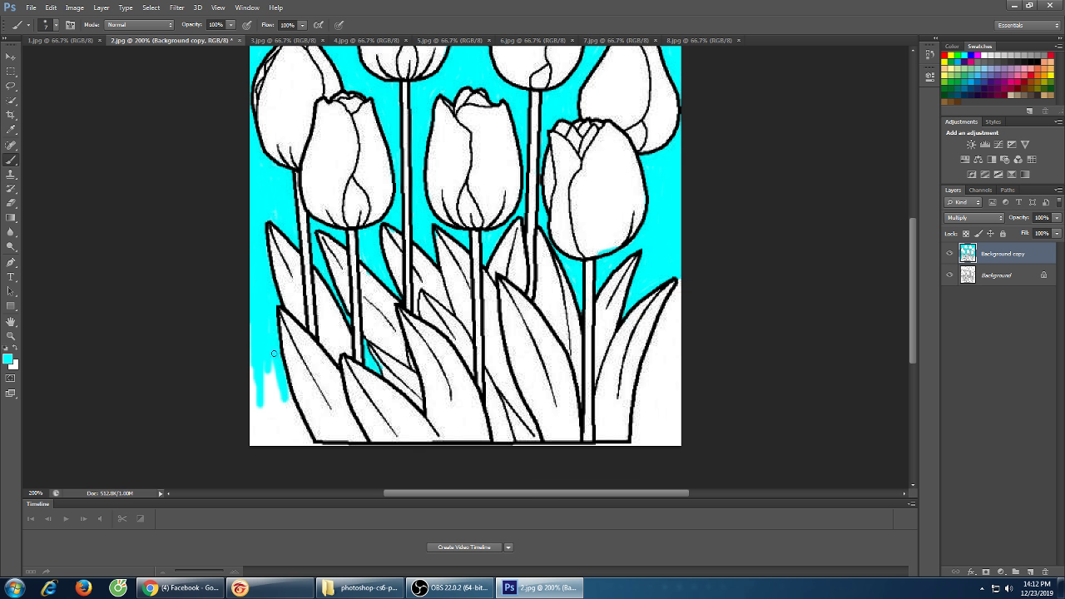
mouse_move(270, 397)
left_mouse_down()
mouse_move(291, 436)
mouse_move(285, 388)
mouse_move(310, 433)
mouse_move(288, 389)
mouse_move(300, 437)
mouse_move(277, 361)
mouse_move(296, 444)
left_mouse_up()
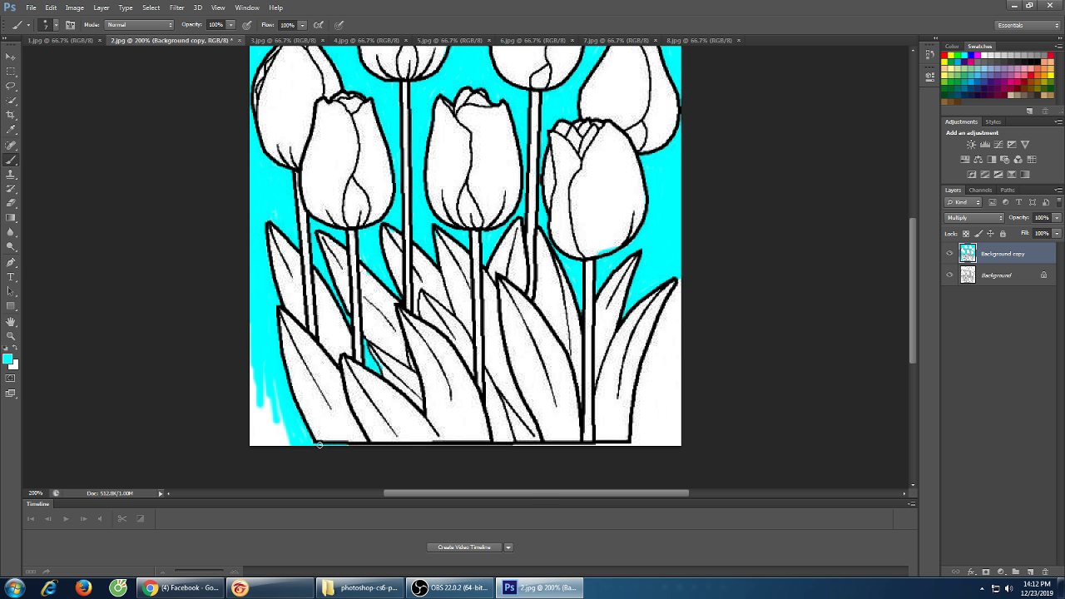
mouse_move(290, 443)
left_mouse_down()
mouse_move(267, 388)
mouse_move(273, 470)
mouse_move(259, 374)
mouse_move(248, 362)
mouse_move(251, 460)
mouse_move(255, 425)
mouse_move(267, 413)
mouse_move(274, 420)
mouse_move(255, 357)
left_mouse_up()
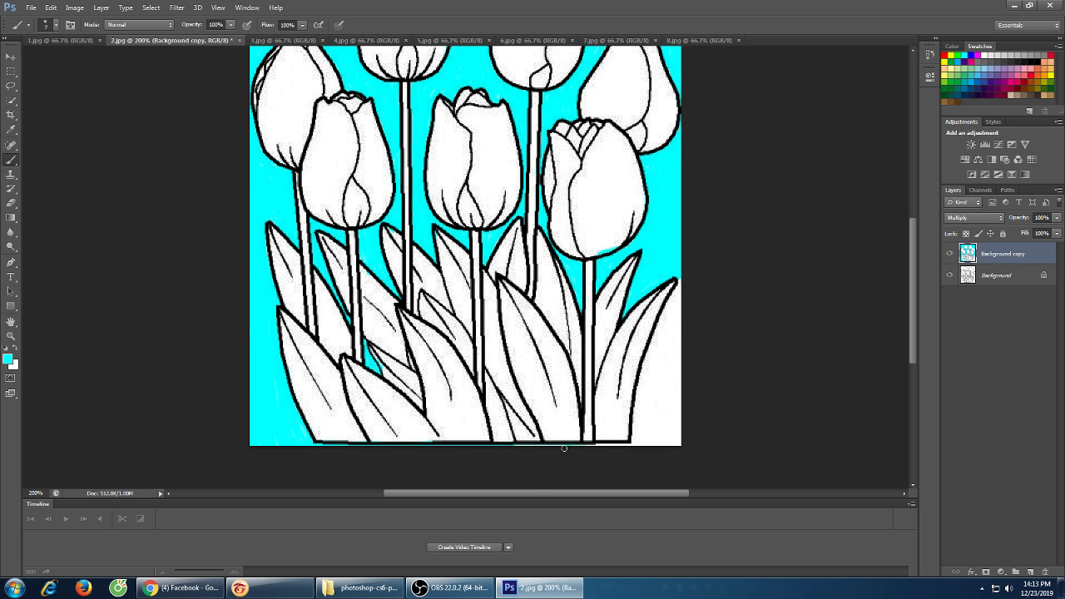
Paint cyan along the drawing's bottom edge and fill the lower-right corner beside the rightmost leaf
mouse_move(563, 447)
left_mouse_down()
mouse_move(782, 429)
mouse_move(671, 448)
mouse_move(677, 381)
left_mouse_up()
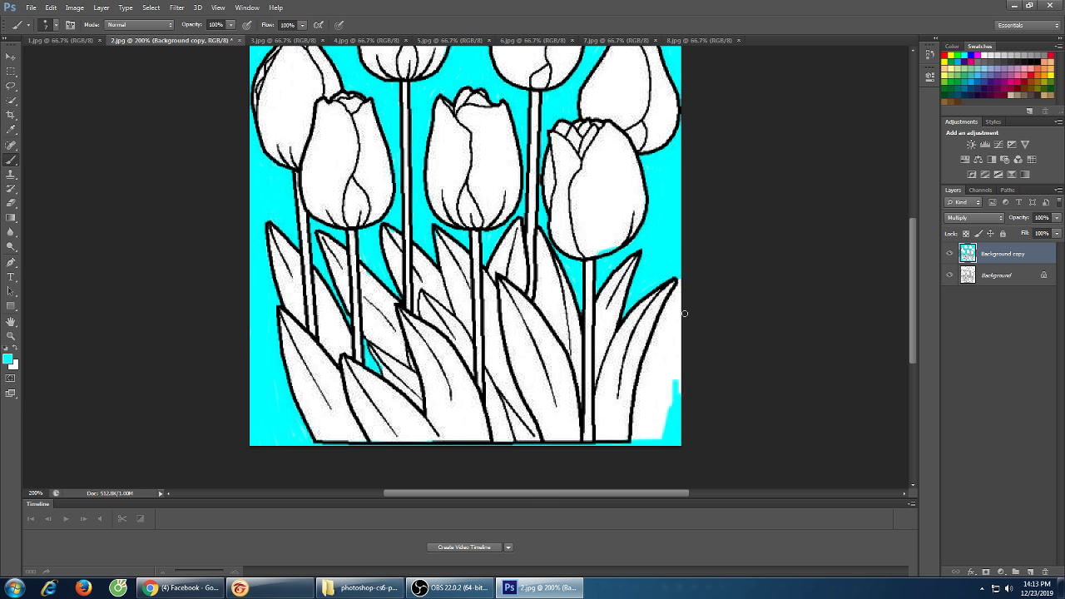
mouse_move(679, 275)
left_mouse_down()
mouse_move(682, 353)
mouse_move(688, 339)
mouse_move(682, 321)
mouse_move(675, 387)
mouse_move(685, 404)
mouse_move(672, 358)
mouse_move(673, 394)
mouse_move(681, 387)
mouse_move(651, 451)
left_mouse_up()
scroll(567, 416, "up", 1)
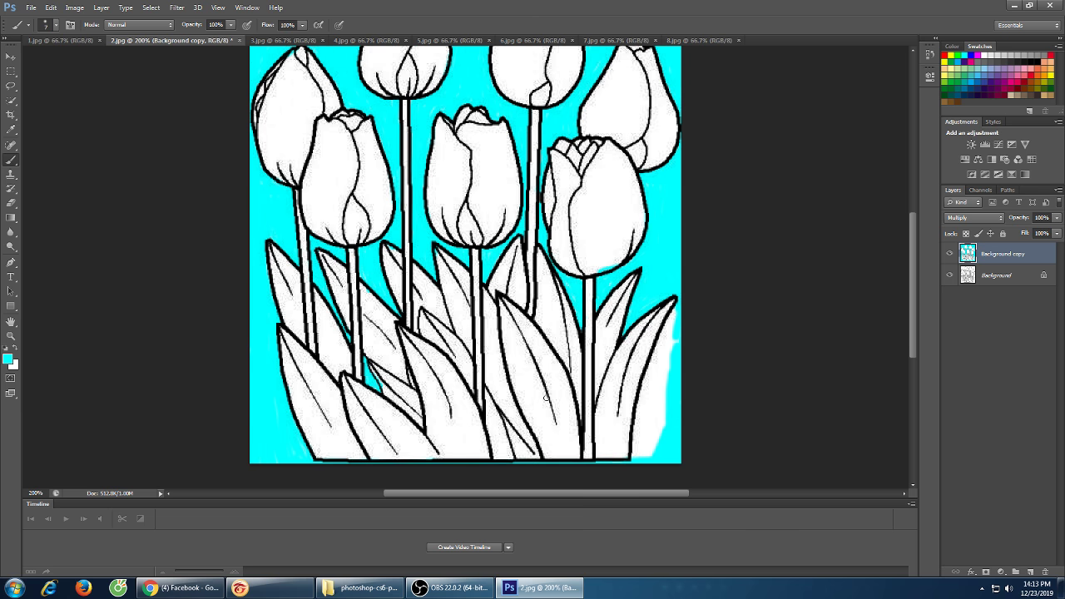
scroll(546, 398, "up", 3)
scroll(720, 384, "down", 3)
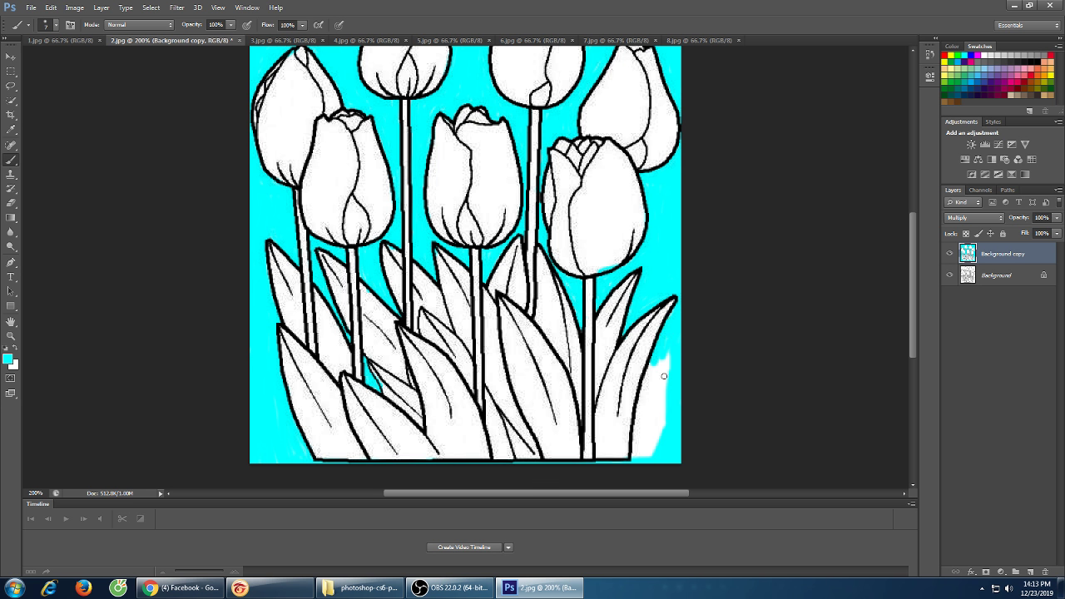
mouse_move(667, 342)
left_mouse_down()
mouse_move(658, 437)
mouse_move(669, 389)
mouse_move(661, 428)
mouse_move(674, 409)
mouse_move(641, 455)
mouse_move(645, 445)
mouse_move(656, 442)
mouse_move(649, 467)
mouse_move(659, 451)
mouse_move(648, 441)
mouse_move(637, 453)
mouse_move(634, 437)
mouse_move(632, 456)
mouse_move(648, 400)
mouse_move(635, 457)
mouse_move(639, 430)
left_mouse_up()
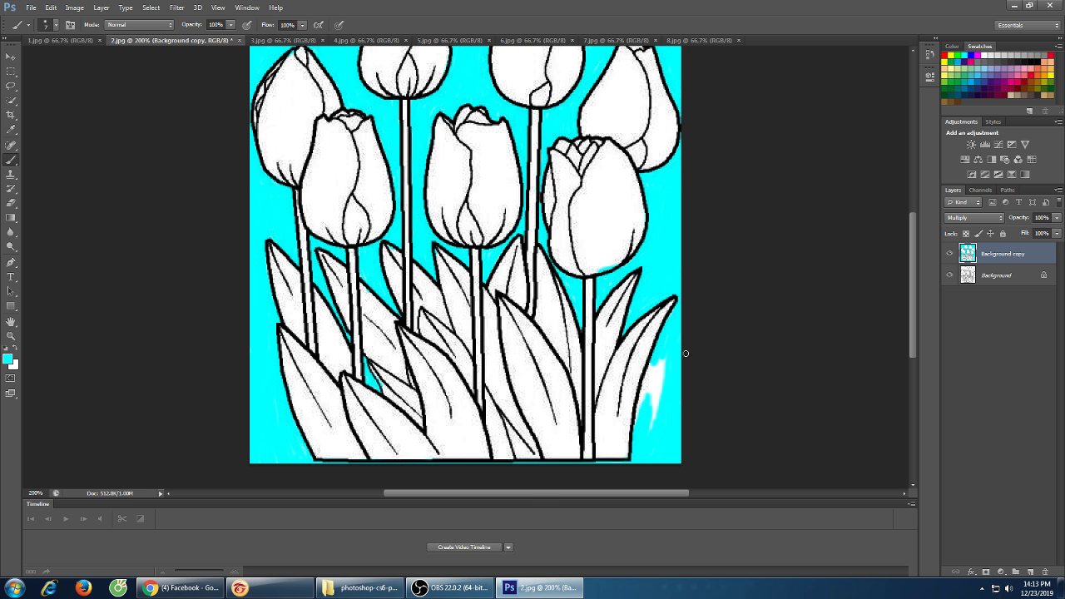
mouse_move(663, 354)
left_mouse_down()
mouse_move(648, 436)
mouse_move(671, 355)
mouse_move(655, 423)
mouse_move(661, 364)
mouse_move(656, 397)
left_mouse_up()
mouse_move(675, 351)
left_mouse_down()
mouse_move(654, 391)
mouse_move(653, 359)
mouse_move(637, 418)
mouse_move(650, 378)
left_mouse_up()
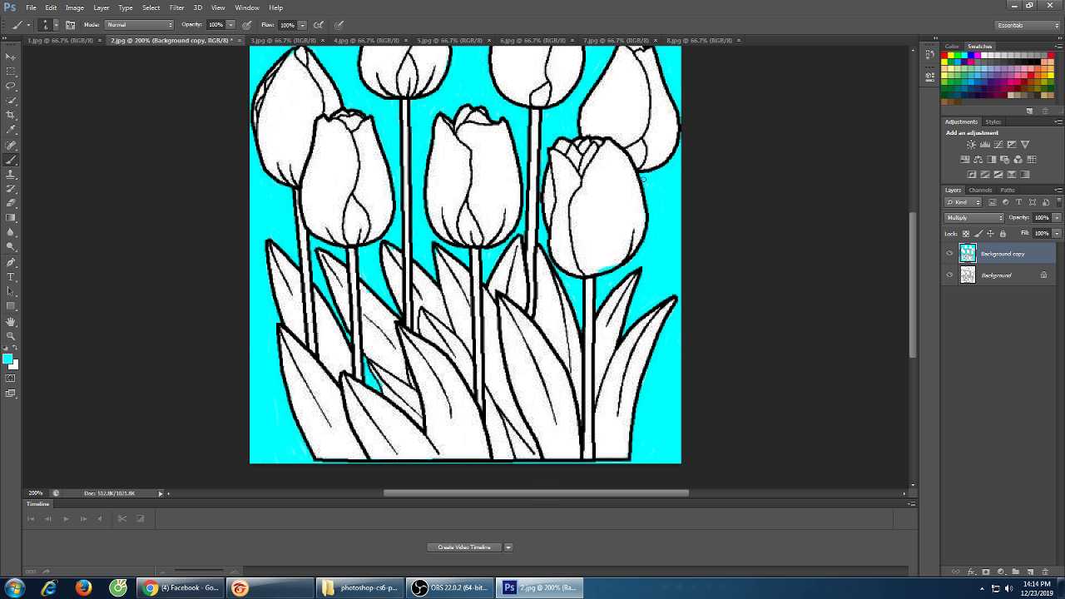
Choose bright green as the painting colour and fill the rightmost leaf with it, from tip to base
left_click(957, 58)
left_click_drag(663, 312, 667, 298)
mouse_move(665, 310)
left_mouse_down()
mouse_move(650, 336)
mouse_move(661, 308)
left_mouse_up()
mouse_move(651, 317)
left_mouse_down()
mouse_move(661, 311)
mouse_move(638, 330)
left_mouse_up()
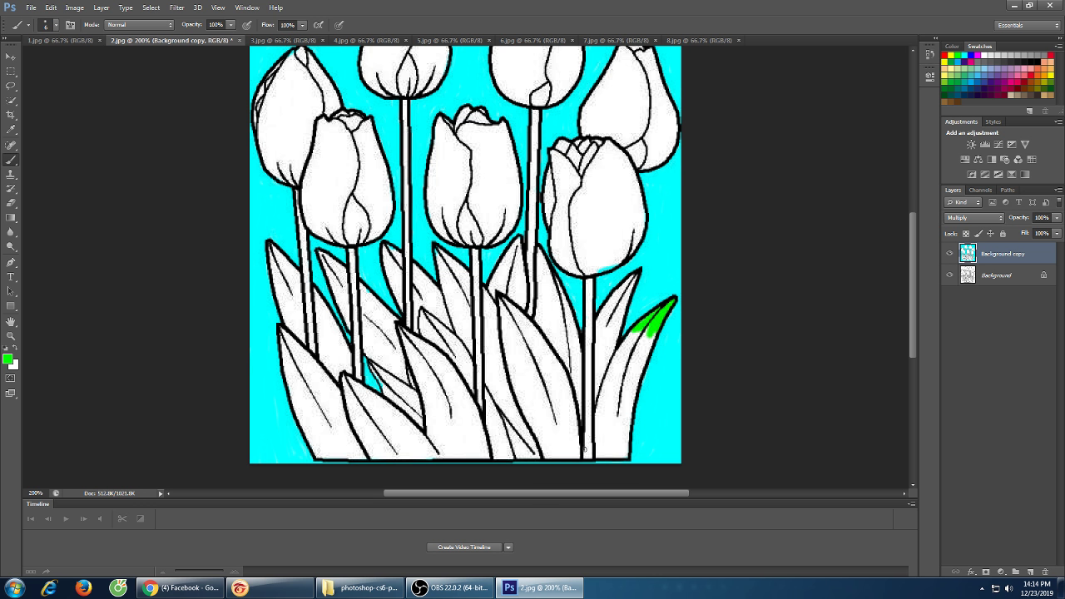
left_click_drag(598, 447, 626, 455)
mouse_move(600, 430)
left_mouse_down()
mouse_move(598, 441)
mouse_move(596, 417)
mouse_move(614, 450)
mouse_move(621, 423)
mouse_move(626, 451)
mouse_move(631, 379)
mouse_move(633, 395)
mouse_move(642, 364)
mouse_move(630, 403)
left_mouse_up()
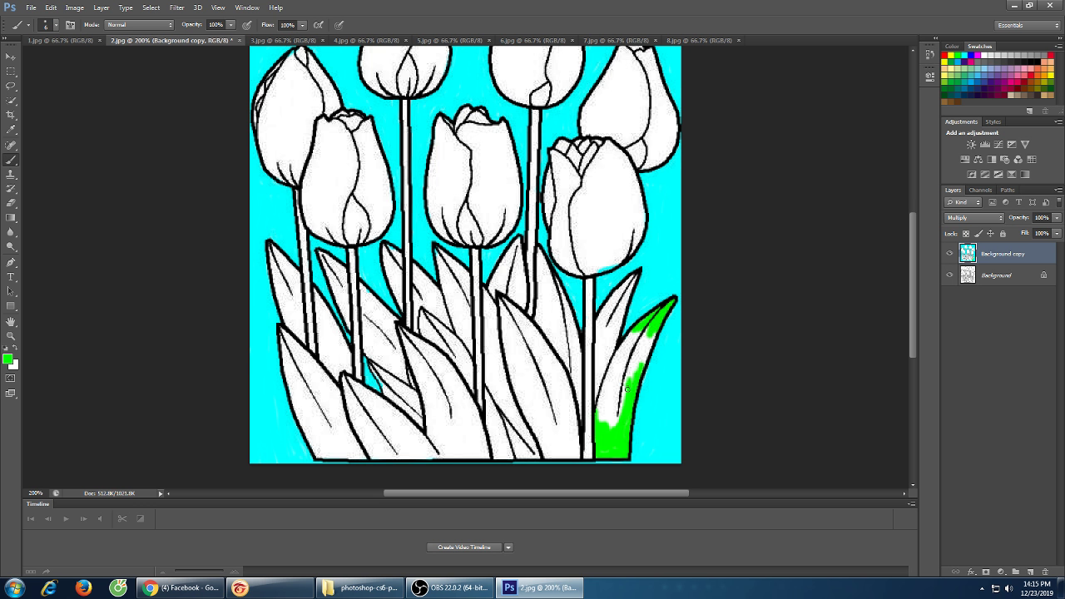
mouse_move(619, 425)
left_mouse_down()
mouse_move(627, 376)
mouse_move(616, 419)
mouse_move(643, 331)
left_mouse_up()
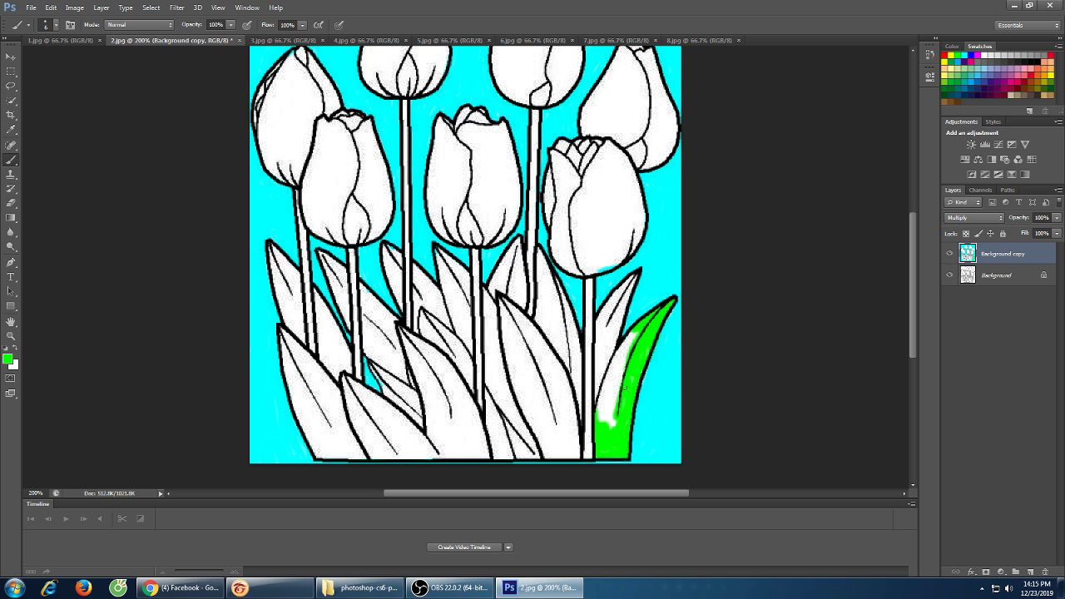
mouse_move(617, 426)
left_mouse_down()
mouse_move(605, 398)
mouse_move(602, 421)
mouse_move(601, 392)
mouse_move(606, 426)
mouse_move(613, 364)
mouse_move(613, 413)
mouse_move(623, 383)
left_mouse_up()
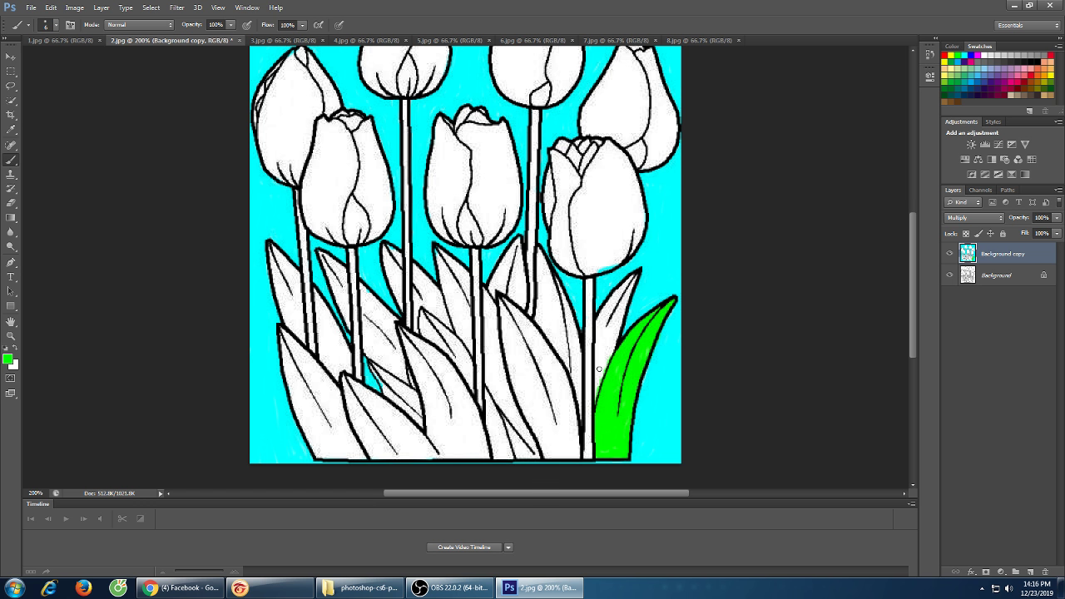
Paint the leaf between the front-right tulip's stem and the rightmost leaf bright green
mouse_move(593, 381)
left_mouse_down()
mouse_move(591, 404)
mouse_move(598, 356)
mouse_move(596, 377)
left_mouse_up()
left_click_drag(606, 339, 598, 362)
left_click_drag(606, 366, 602, 372)
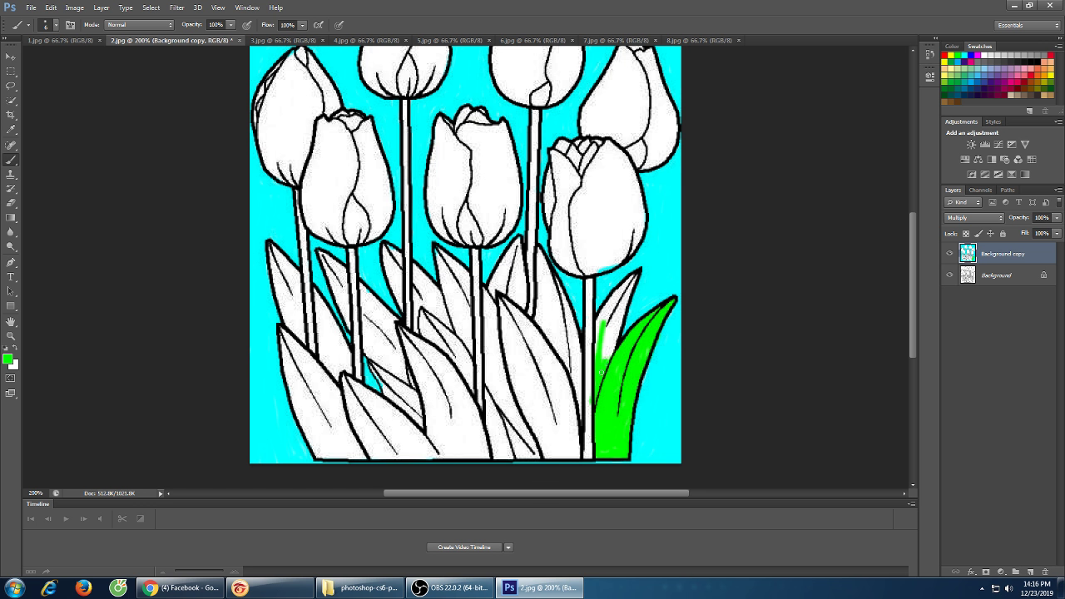
left_click_drag(598, 319, 601, 354)
left_click_drag(637, 274, 610, 307)
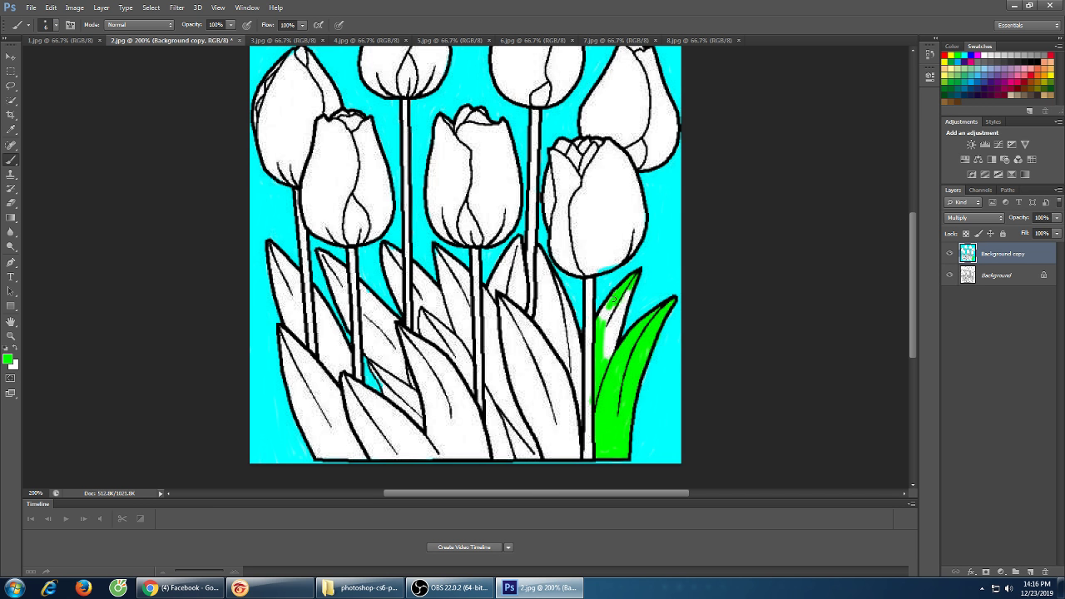
mouse_move(614, 300)
left_mouse_down()
mouse_move(603, 329)
mouse_move(629, 287)
left_mouse_up()
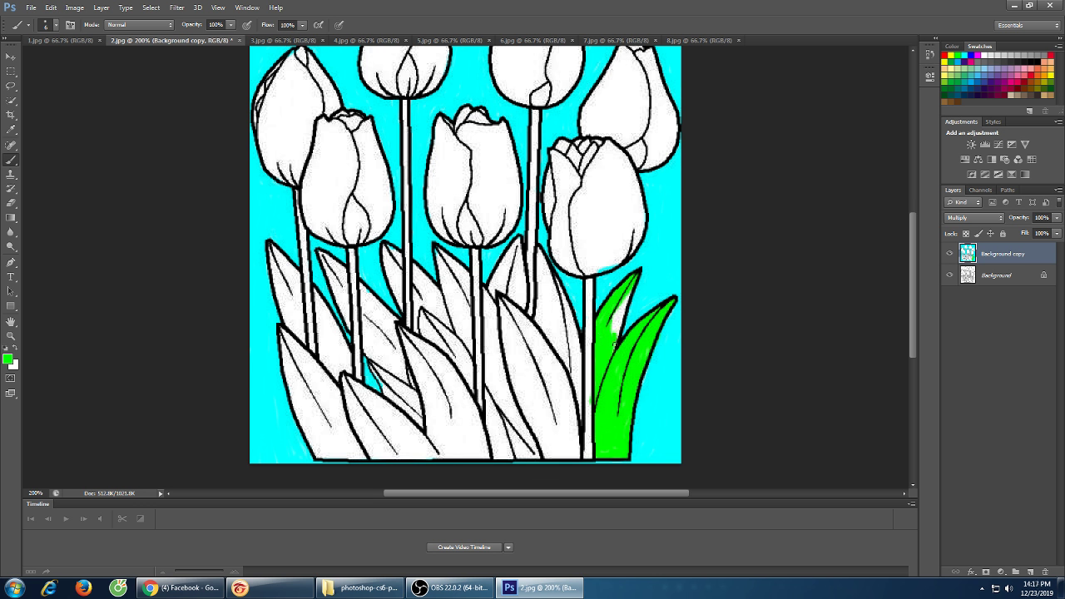
mouse_move(612, 315)
left_mouse_down()
mouse_move(612, 336)
mouse_move(618, 308)
mouse_move(619, 323)
left_mouse_up()
Paint the leaf directly to the left of the front-right tulip's stem bright green, from its tip down to the stem
left_click_drag(538, 248, 546, 298)
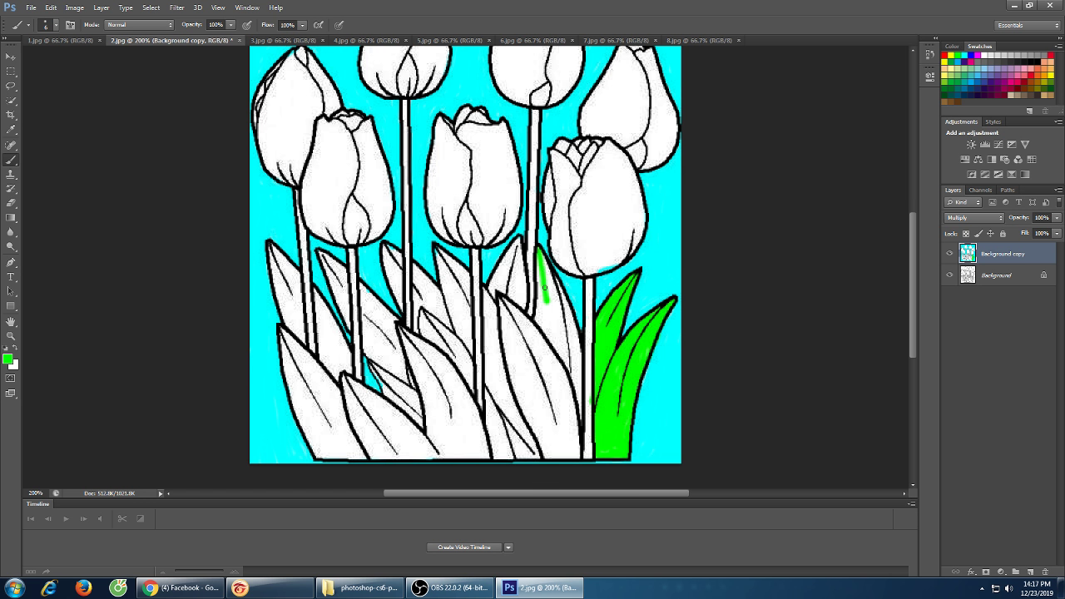
mouse_move(544, 286)
left_mouse_down()
mouse_move(542, 256)
mouse_move(565, 307)
mouse_move(547, 273)
left_mouse_up()
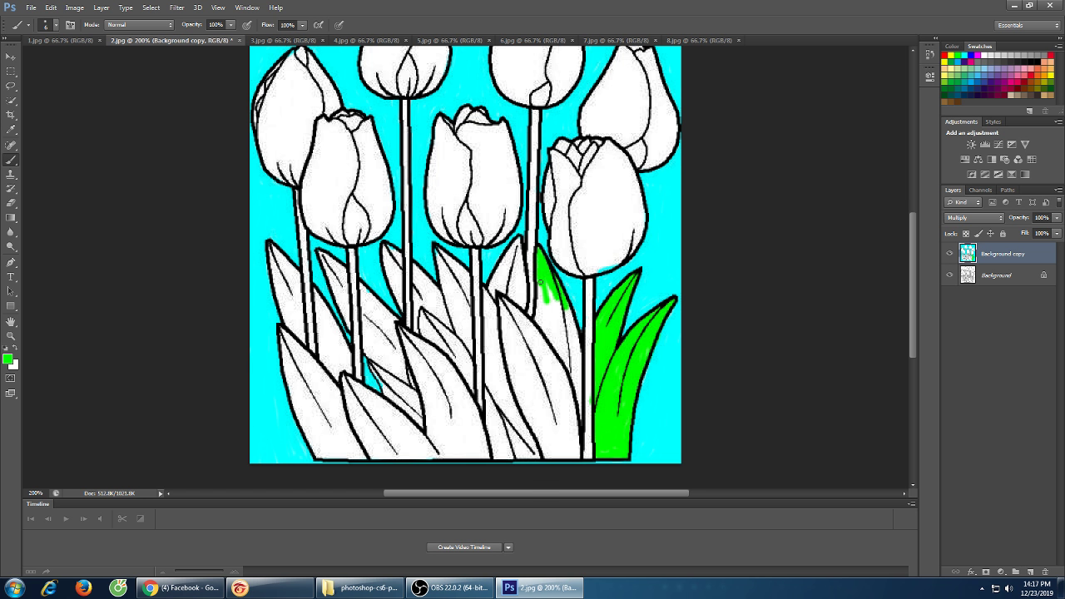
mouse_move(546, 290)
left_mouse_down()
mouse_move(541, 329)
mouse_move(546, 310)
mouse_move(547, 335)
mouse_move(549, 306)
mouse_move(551, 335)
mouse_move(559, 303)
mouse_move(562, 326)
left_mouse_up()
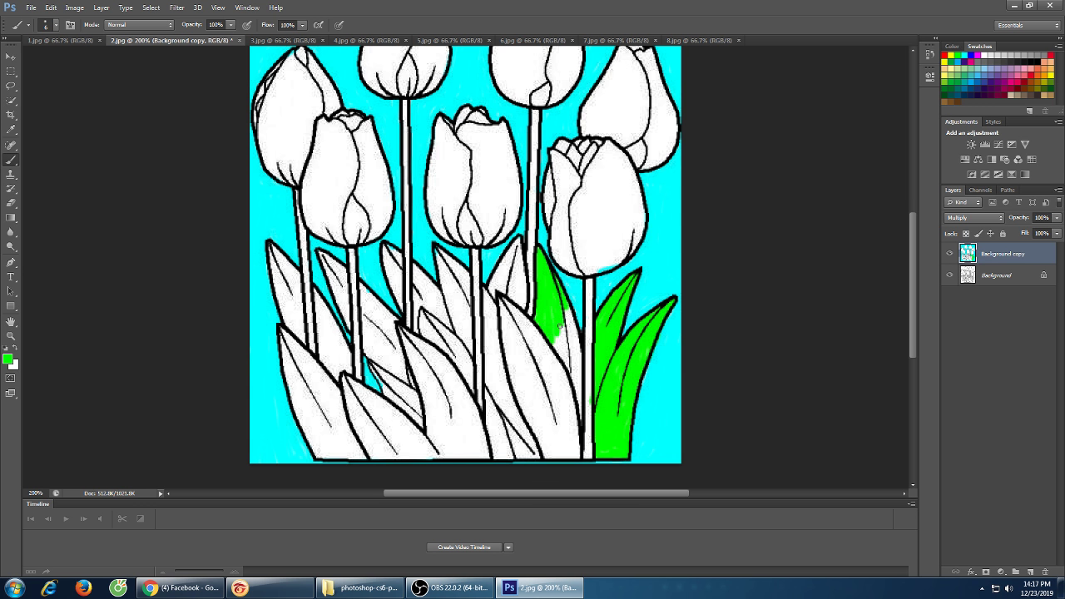
mouse_move(580, 412)
left_mouse_down()
mouse_move(577, 360)
mouse_move(576, 388)
left_mouse_up()
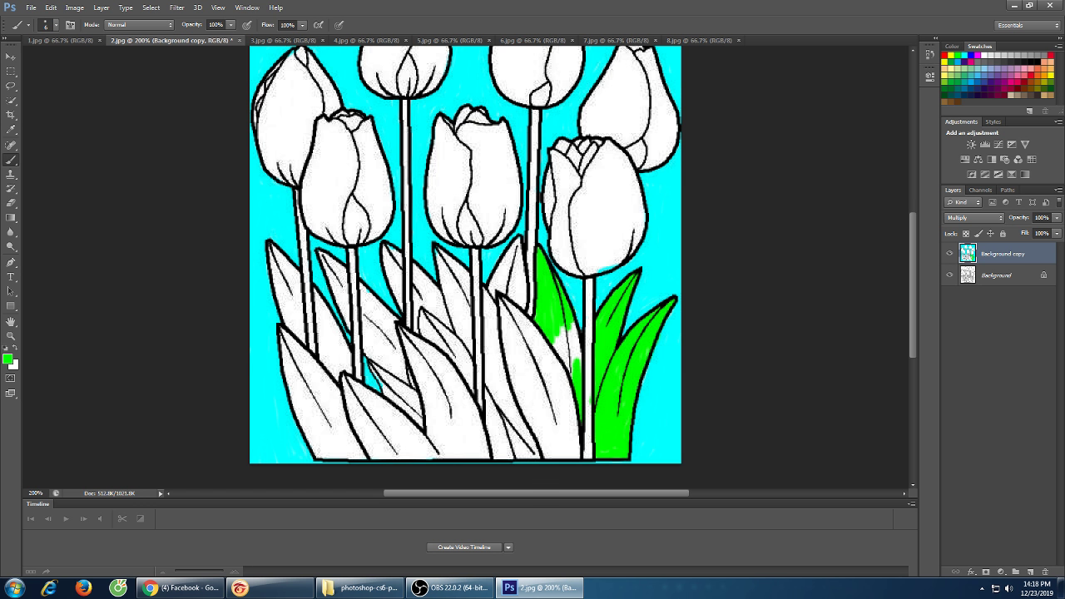
mouse_move(567, 325)
left_mouse_down()
mouse_move(578, 369)
mouse_move(563, 316)
left_mouse_up()
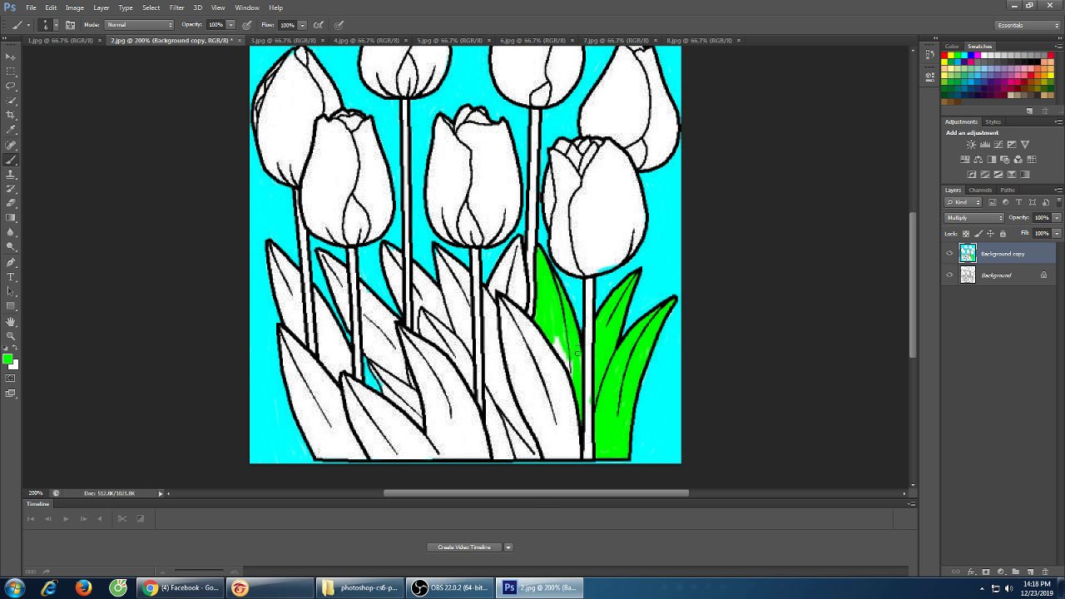
left_click_drag(563, 332, 564, 356)
Fill the short leaf between the front-centre tulip's stem and the back-right tulip's stem with bright green
left_click_drag(518, 238, 497, 293)
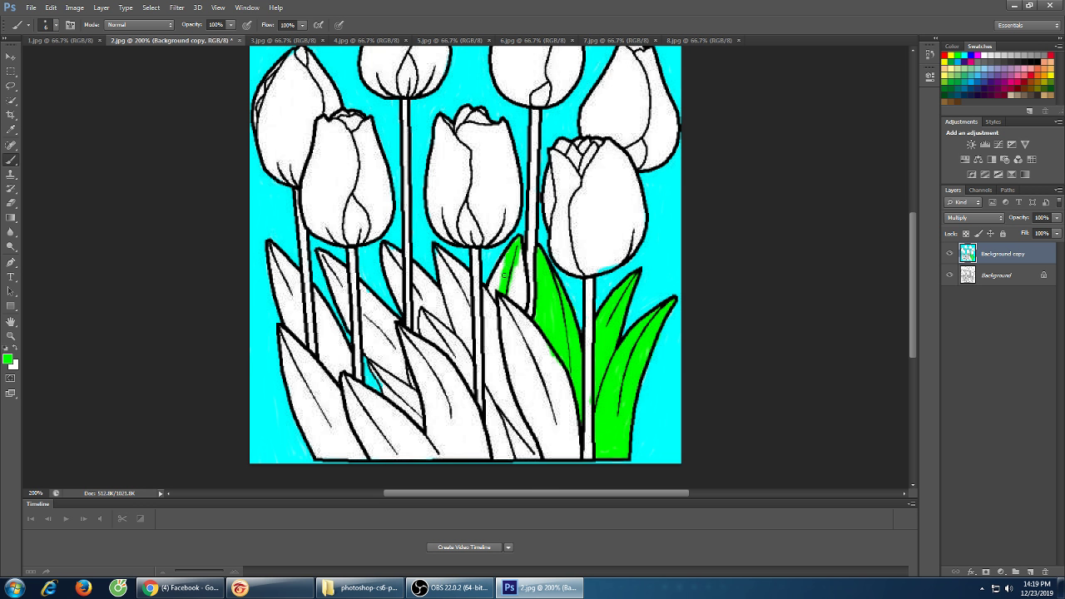
mouse_move(503, 277)
left_mouse_down()
mouse_move(490, 300)
mouse_move(511, 273)
mouse_move(491, 288)
mouse_move(499, 263)
mouse_move(496, 285)
mouse_move(515, 262)
left_mouse_up()
left_click_drag(521, 272, 518, 257)
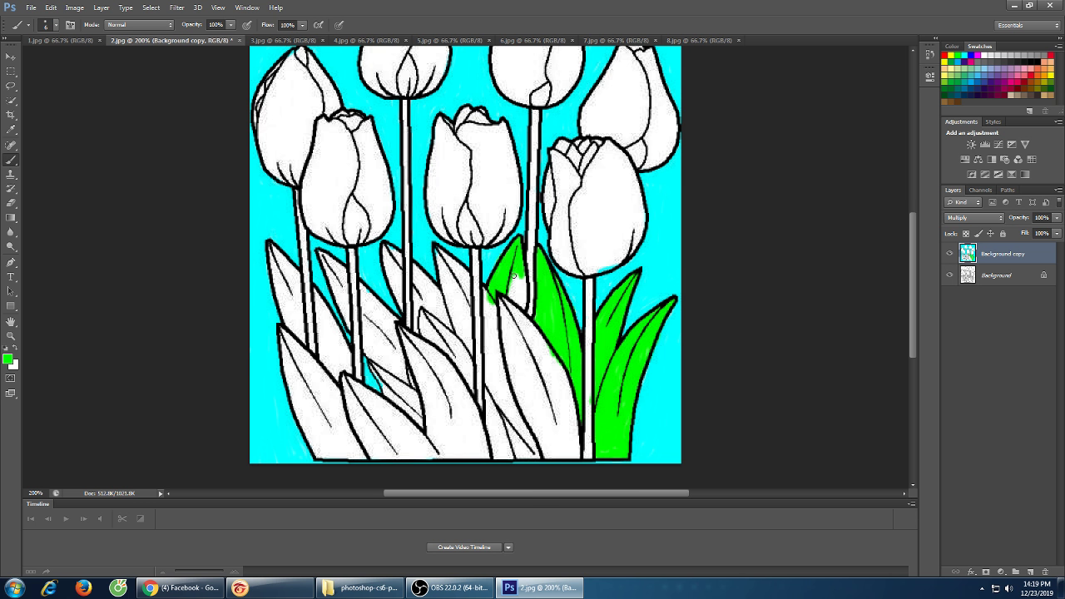
mouse_move(516, 278)
left_mouse_down()
mouse_move(523, 299)
mouse_move(524, 281)
mouse_move(513, 305)
mouse_move(522, 304)
left_mouse_up()
Paint the large foreground leaf beside the front-right tulip's stem bright green, from its tip to the base line
mouse_move(499, 296)
left_mouse_down()
mouse_move(536, 404)
mouse_move(517, 356)
mouse_move(529, 404)
left_mouse_up()
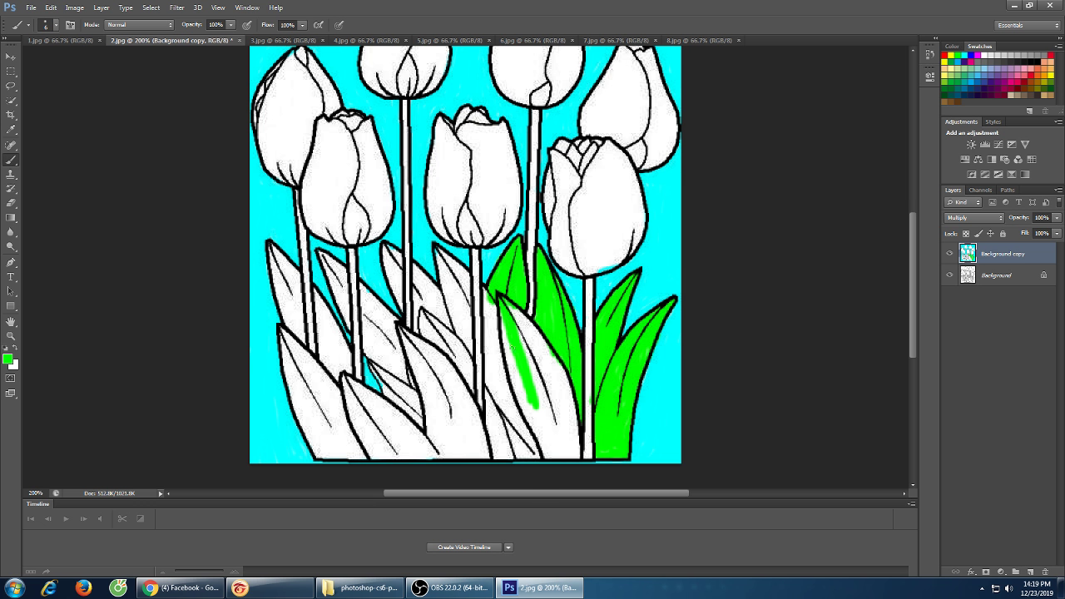
mouse_move(512, 346)
left_mouse_down()
mouse_move(518, 385)
mouse_move(515, 365)
left_mouse_up()
mouse_move(503, 325)
left_mouse_down()
mouse_move(514, 385)
mouse_move(503, 304)
left_mouse_up()
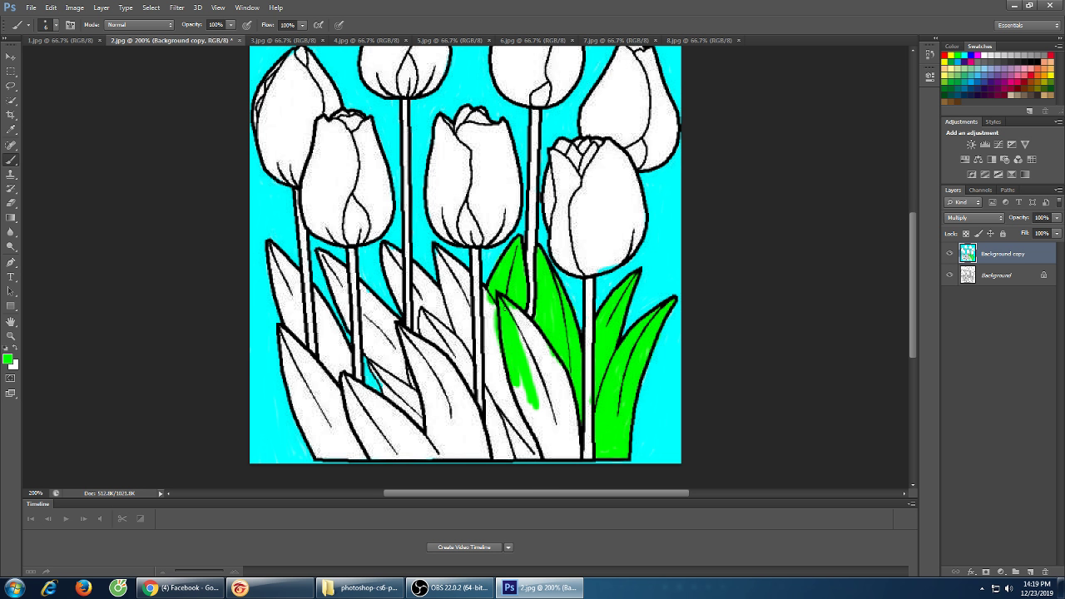
mouse_move(518, 350)
left_mouse_down()
mouse_move(506, 300)
mouse_move(534, 375)
mouse_move(508, 307)
mouse_move(534, 356)
mouse_move(517, 308)
mouse_move(556, 370)
mouse_move(524, 321)
mouse_move(549, 366)
mouse_move(537, 332)
left_mouse_up()
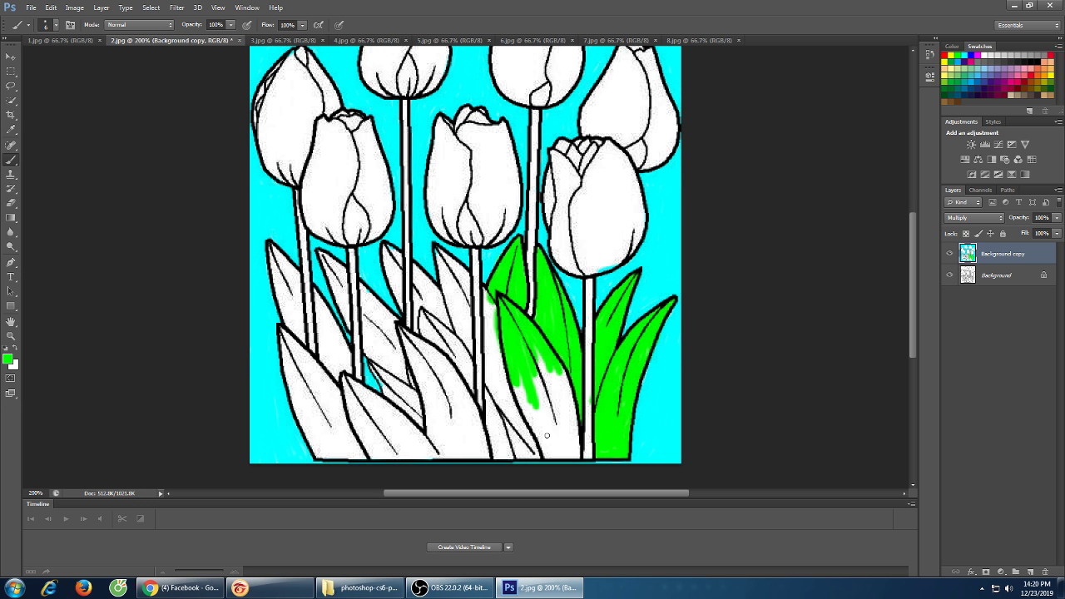
mouse_move(573, 456)
left_mouse_down()
mouse_move(546, 455)
mouse_move(580, 456)
mouse_move(543, 452)
mouse_move(574, 456)
mouse_move(576, 426)
mouse_move(579, 451)
mouse_move(577, 423)
mouse_move(553, 452)
mouse_move(572, 447)
mouse_move(568, 385)
left_mouse_up()
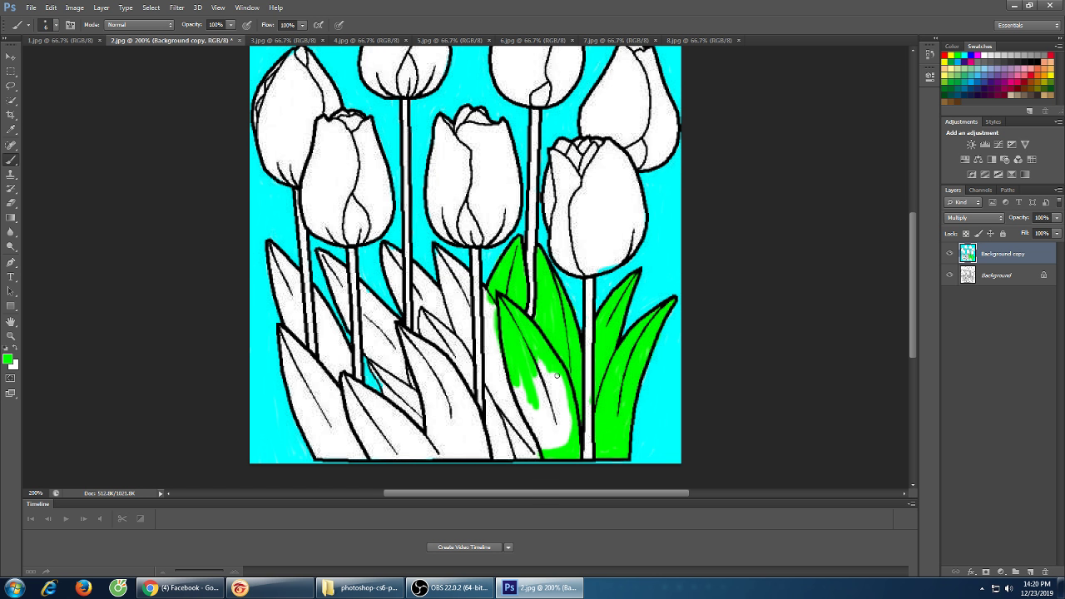
mouse_move(565, 389)
left_mouse_down()
mouse_move(543, 363)
mouse_move(559, 422)
mouse_move(560, 379)
mouse_move(561, 396)
mouse_move(550, 380)
mouse_move(556, 394)
left_mouse_up()
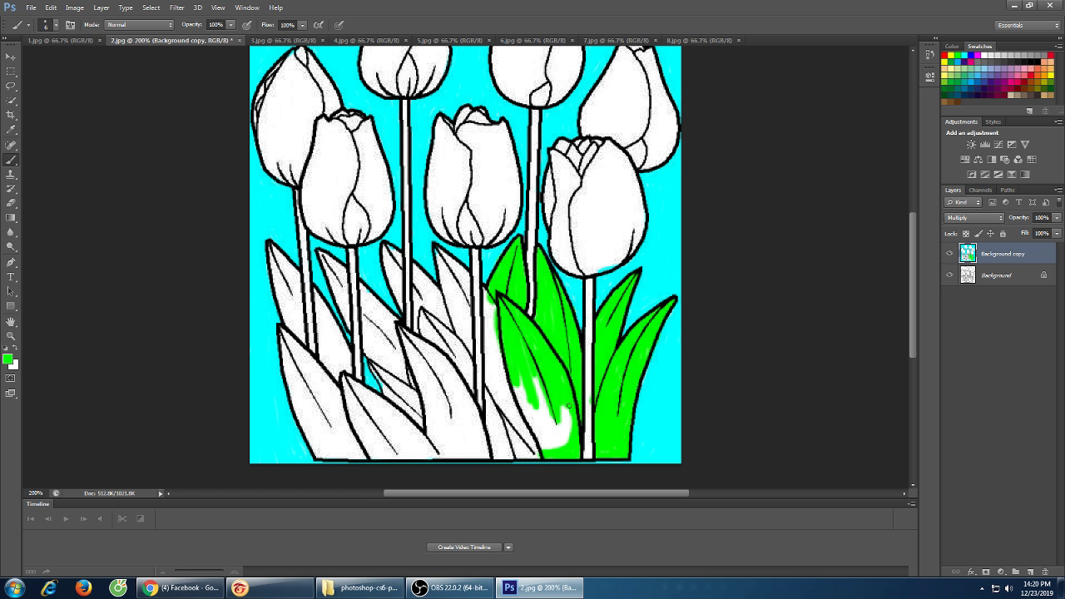
mouse_move(562, 399)
left_mouse_down()
mouse_move(570, 437)
mouse_move(561, 404)
mouse_move(568, 444)
mouse_move(525, 363)
mouse_move(559, 447)
mouse_move(562, 425)
mouse_move(560, 438)
mouse_move(503, 373)
mouse_move(522, 406)
mouse_move(519, 365)
mouse_move(532, 415)
mouse_move(544, 391)
mouse_move(533, 379)
mouse_move(542, 433)
mouse_move(527, 411)
mouse_move(555, 447)
left_mouse_up()
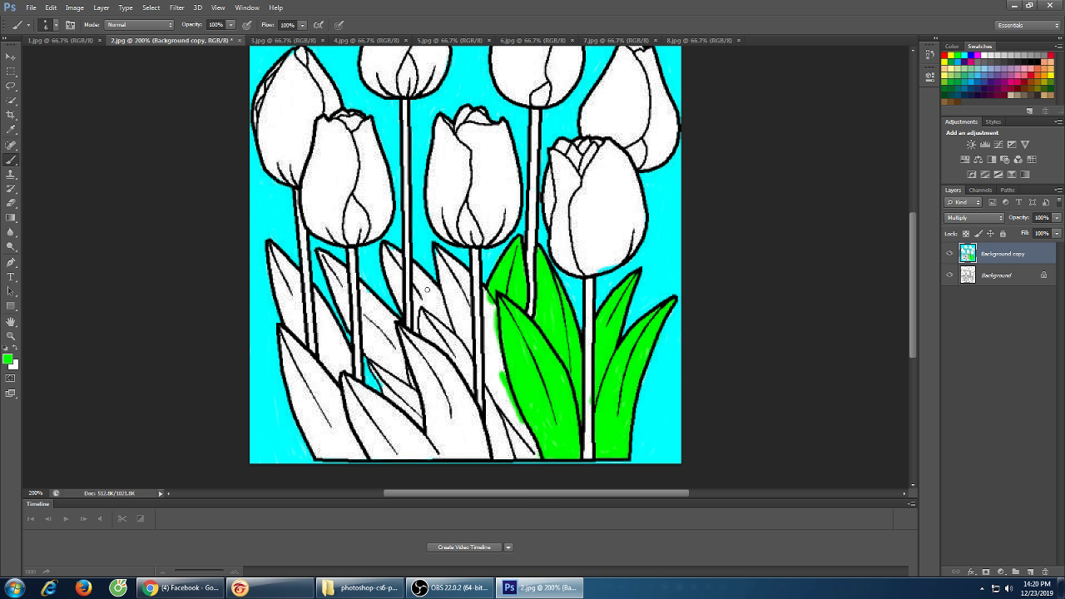
Paint the leaf behind the front-centre tulip's stem bright green on both sides of the stem, leaving the stem white
mouse_move(436, 251)
left_mouse_down()
mouse_move(459, 336)
mouse_move(440, 251)
mouse_move(460, 288)
mouse_move(460, 275)
mouse_move(444, 256)
left_mouse_up()
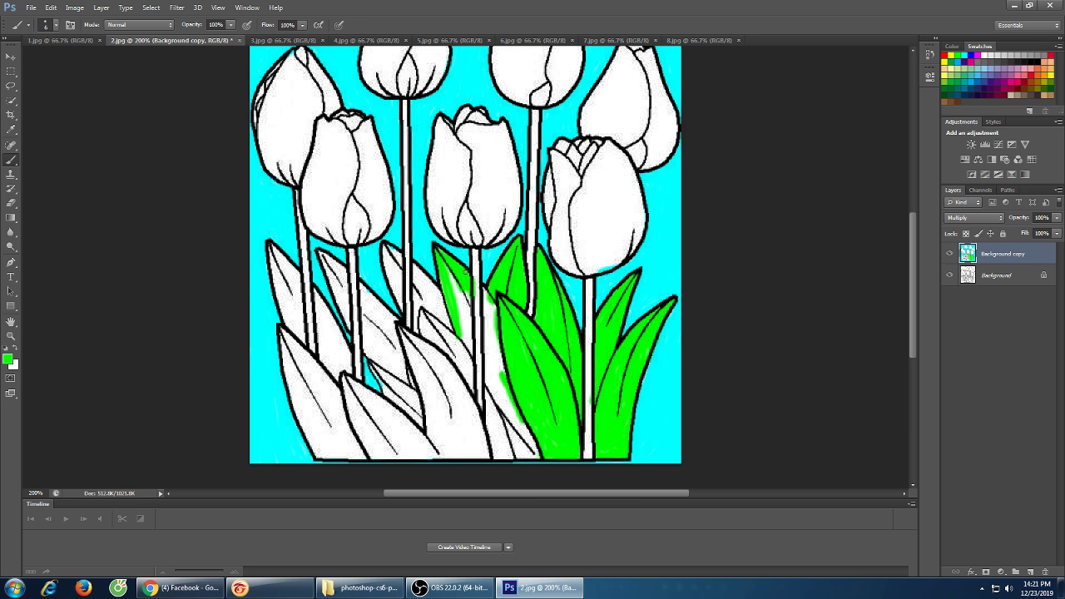
mouse_move(441, 251)
left_mouse_down()
mouse_move(463, 312)
mouse_move(451, 281)
mouse_move(464, 332)
mouse_move(458, 308)
mouse_move(457, 326)
left_mouse_up()
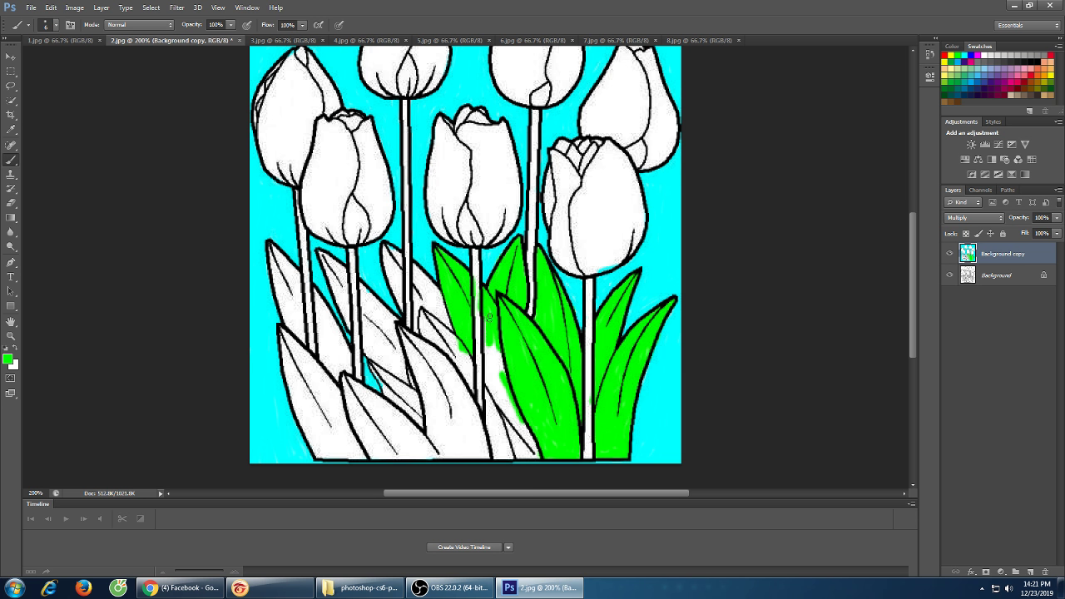
mouse_move(487, 345)
left_mouse_down()
mouse_move(498, 392)
mouse_move(500, 331)
mouse_move(500, 381)
left_mouse_up()
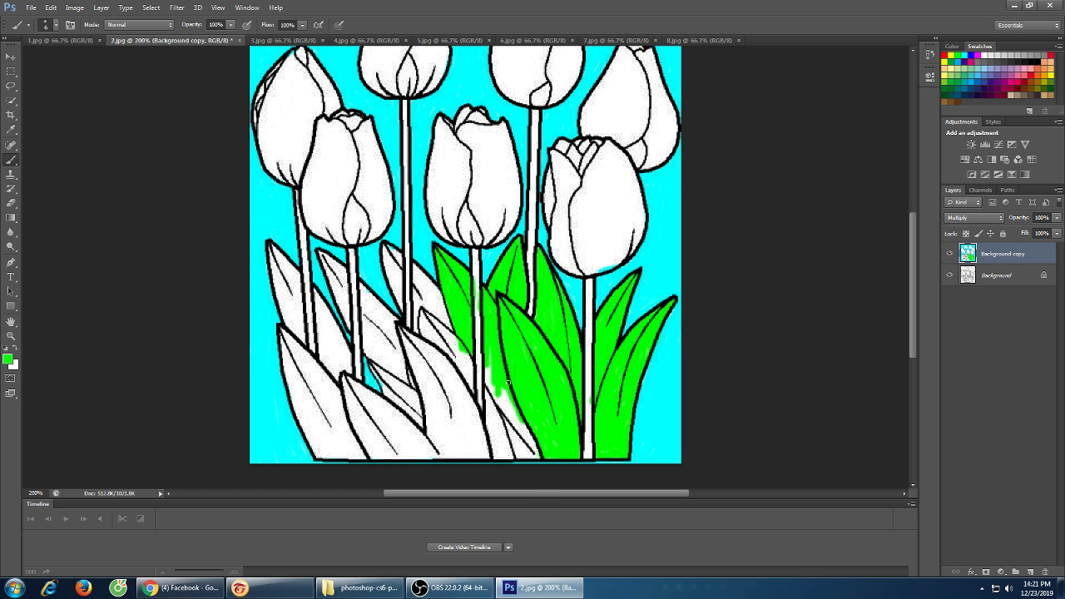
mouse_move(496, 386)
left_mouse_down()
mouse_move(493, 360)
mouse_move(492, 373)
left_mouse_up()
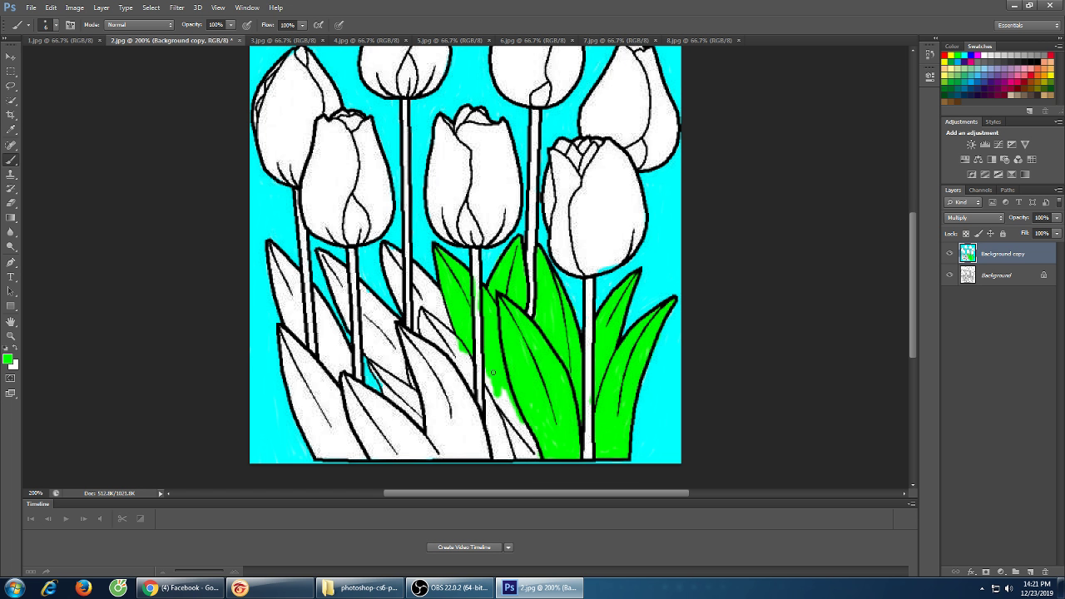
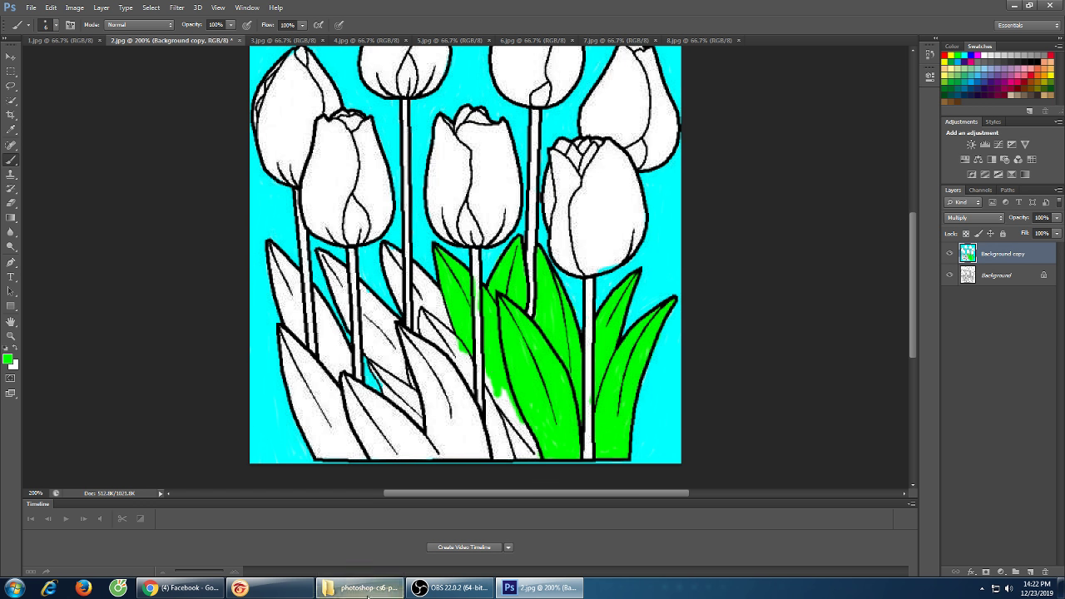
Fill the narrow leaves at the base between the front-centre tulip's stem and the large foreground leaf with bright green
mouse_move(503, 376)
left_mouse_down()
mouse_move(507, 420)
mouse_move(490, 378)
mouse_move(482, 391)
mouse_move(489, 363)
mouse_move(493, 440)
mouse_move(489, 390)
mouse_move(496, 439)
mouse_move(502, 409)
left_mouse_up()
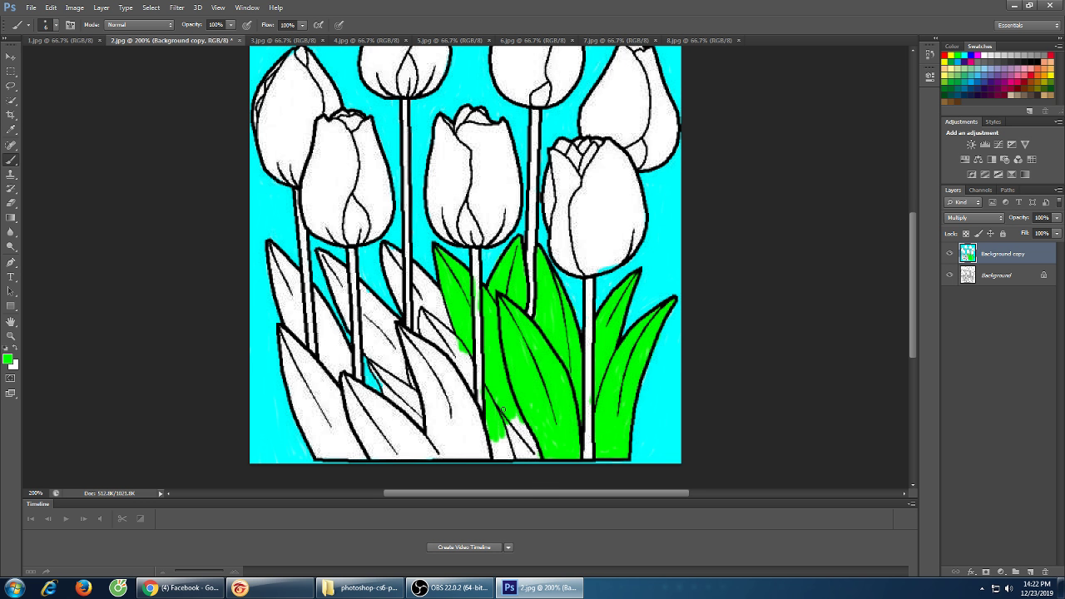
mouse_move(534, 399)
left_mouse_down()
mouse_move(493, 437)
mouse_move(527, 424)
left_mouse_up()
mouse_move(537, 447)
left_mouse_down()
mouse_move(504, 441)
mouse_move(526, 434)
mouse_move(502, 442)
left_mouse_up()
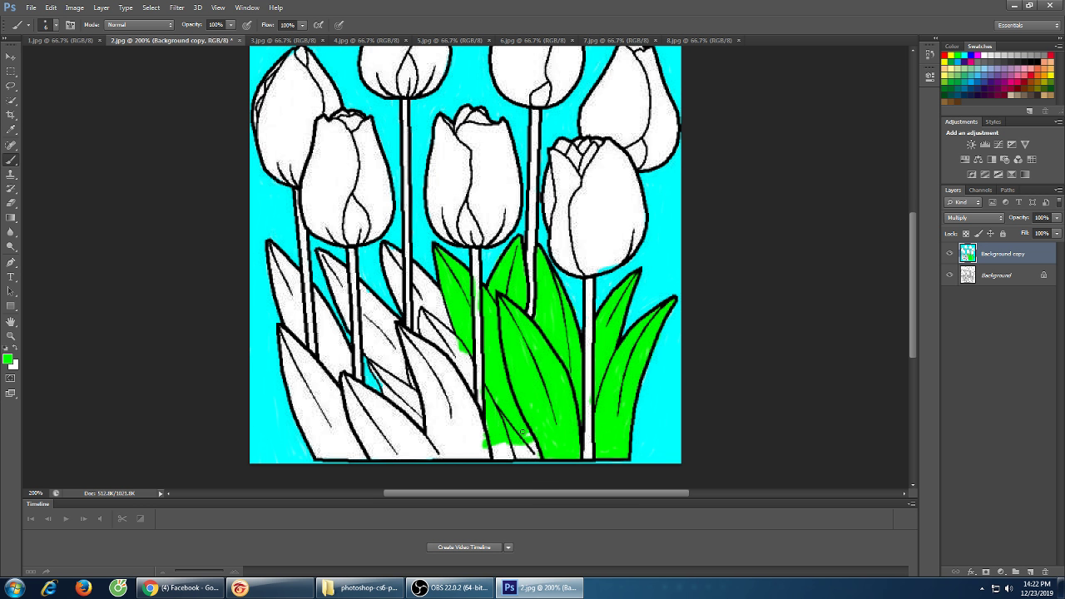
left_click_drag(549, 441, 532, 429)
mouse_move(526, 441)
left_mouse_down()
mouse_move(503, 444)
mouse_move(528, 441)
left_mouse_up()
left_click_drag(540, 454, 508, 455)
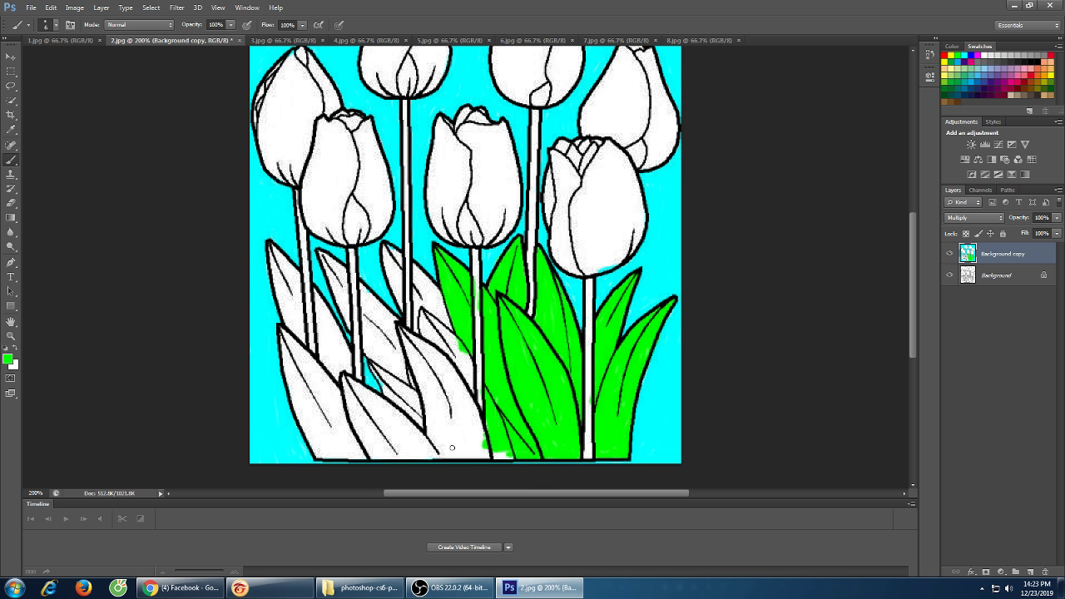
Paint a bright green strip along the base line of the unpainted leaves to their lower-left corner
mouse_move(460, 454)
left_mouse_down()
mouse_move(523, 456)
mouse_move(433, 456)
mouse_move(488, 454)
left_mouse_up()
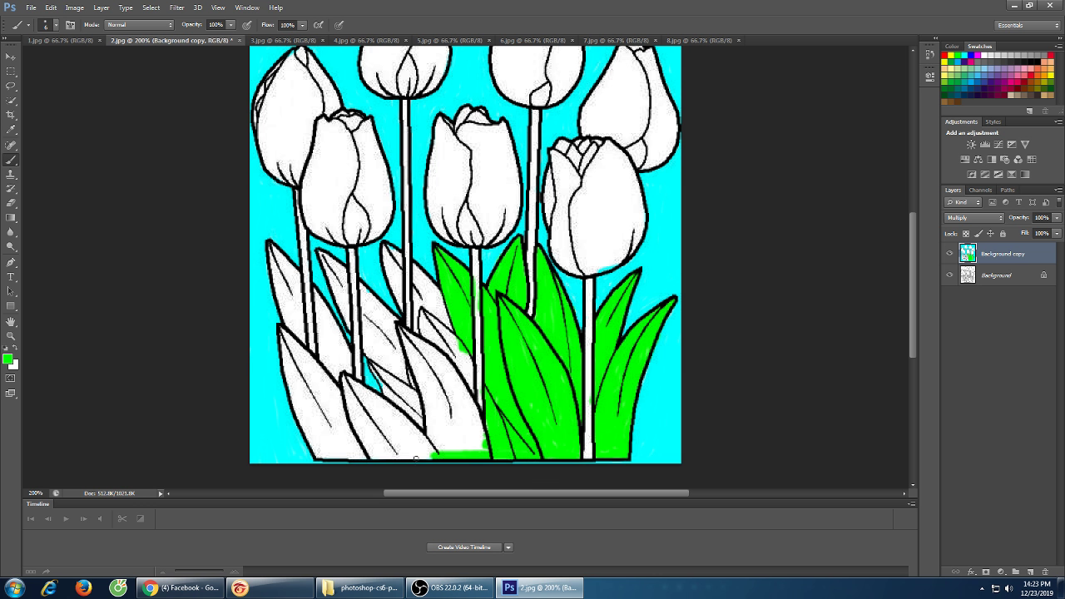
mouse_move(375, 457)
left_mouse_down()
mouse_move(450, 454)
mouse_move(374, 456)
mouse_move(493, 450)
left_mouse_up()
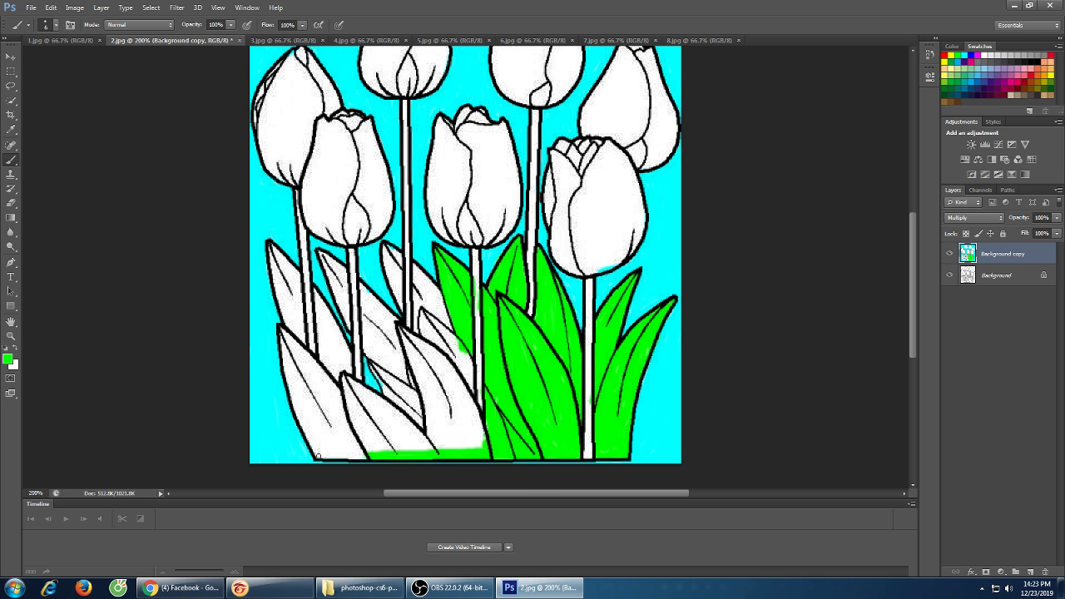
left_click_drag(317, 456, 368, 455)
Paint the right-hand half of the foreground leaf left of the front-centre tulip's stem bright green
mouse_move(476, 443)
left_mouse_down()
mouse_move(479, 413)
mouse_move(482, 441)
mouse_move(471, 398)
mouse_move(478, 443)
mouse_move(458, 366)
mouse_move(468, 389)
left_mouse_up()
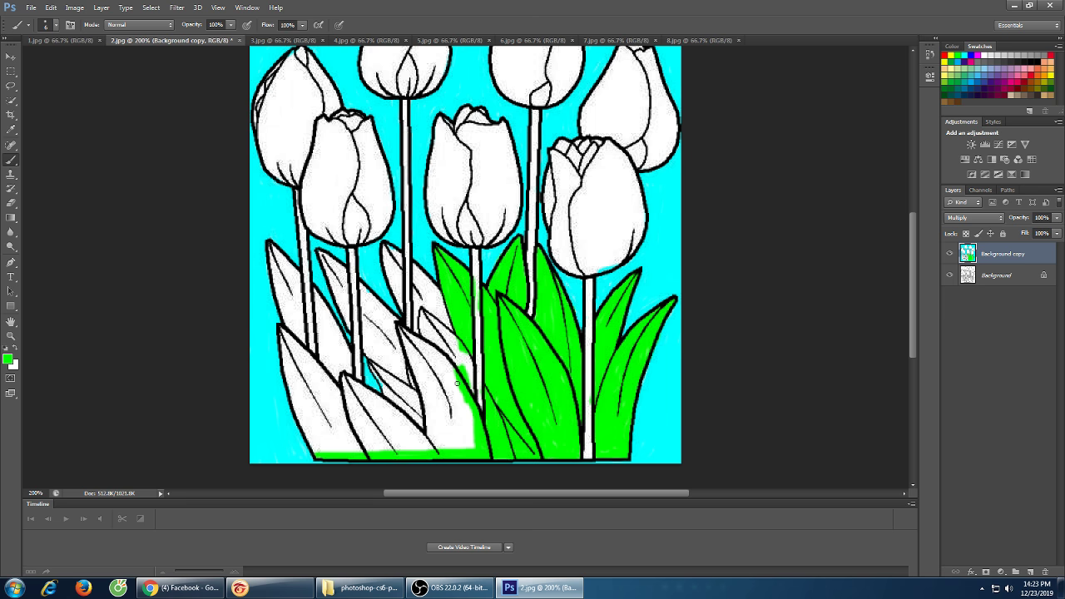
scroll(457, 384, "up", 5)
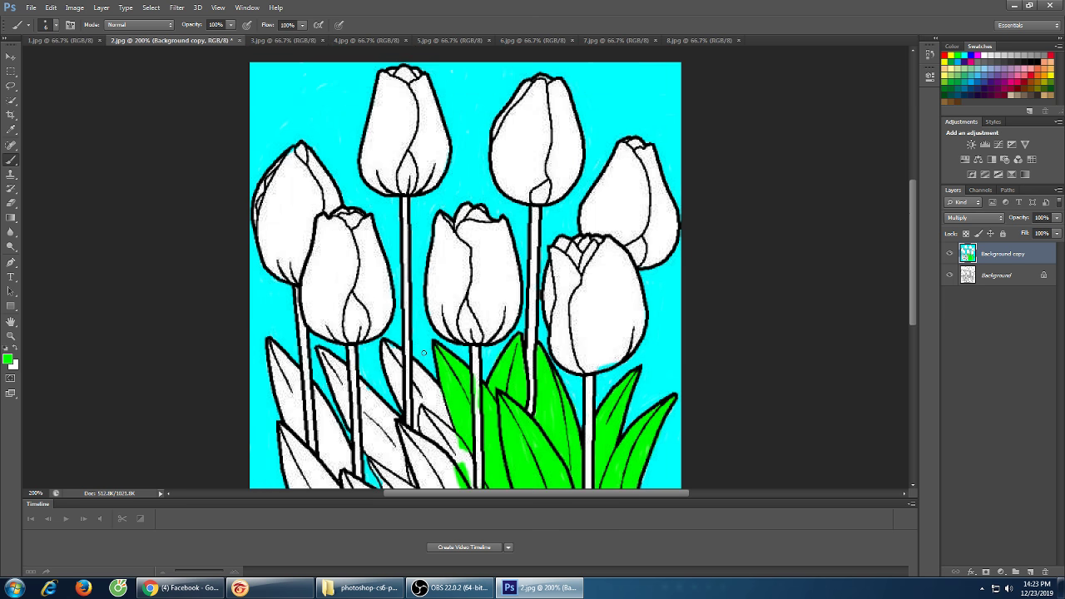
scroll(423, 353, "down", 8)
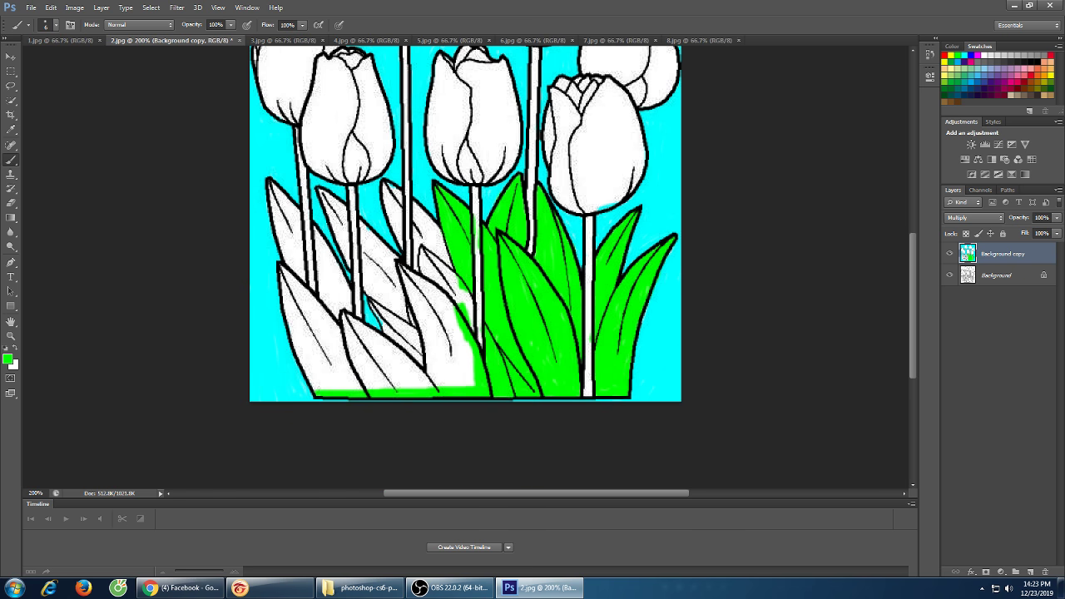
scroll(424, 396, "up", 3)
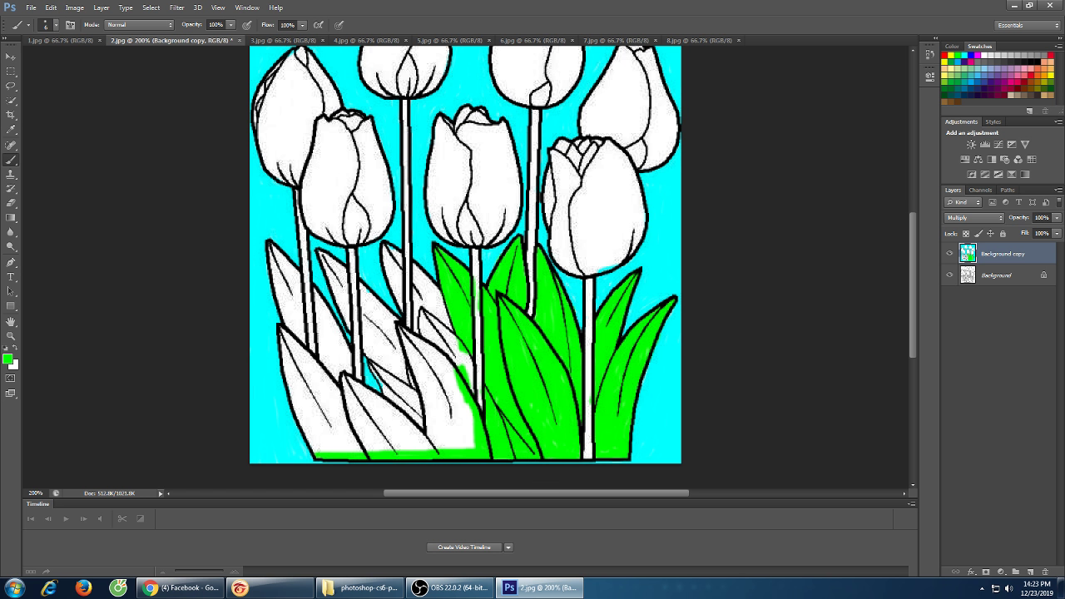
mouse_move(457, 366)
left_mouse_down()
mouse_move(463, 449)
mouse_move(468, 408)
mouse_move(466, 396)
mouse_move(459, 449)
mouse_move(458, 419)
mouse_move(471, 422)
mouse_move(470, 405)
mouse_move(470, 442)
mouse_move(477, 414)
left_mouse_up()
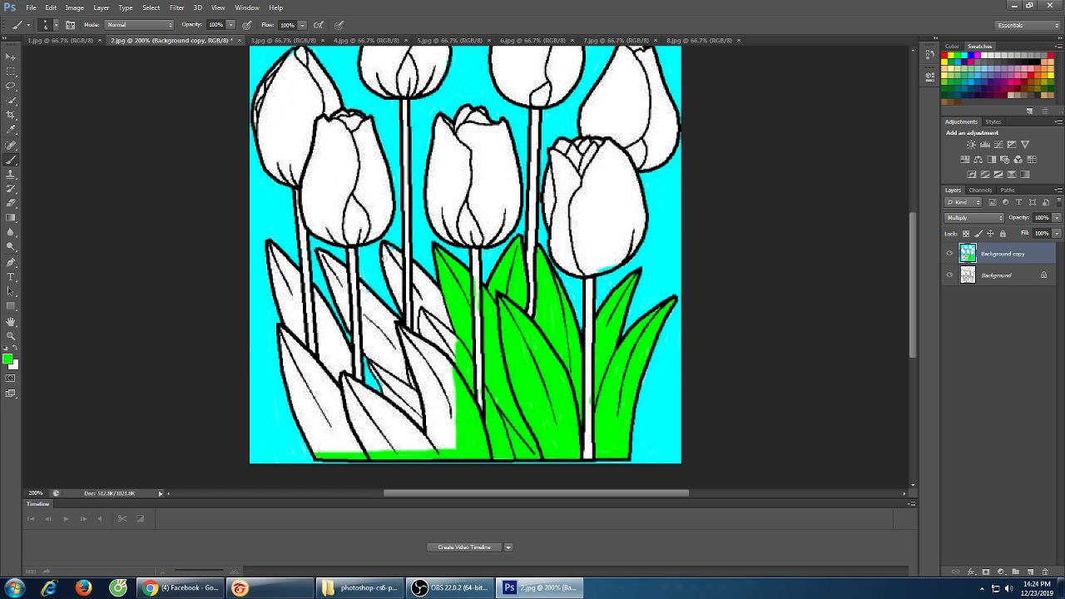
Paint the leaf crossing the back-left tulip's stem and the small leaf just below it bright green
mouse_move(384, 246)
left_mouse_down()
mouse_move(393, 265)
mouse_move(396, 252)
mouse_move(387, 259)
mouse_move(386, 250)
mouse_move(391, 286)
mouse_move(386, 253)
left_mouse_up()
left_click_drag(402, 308, 397, 254)
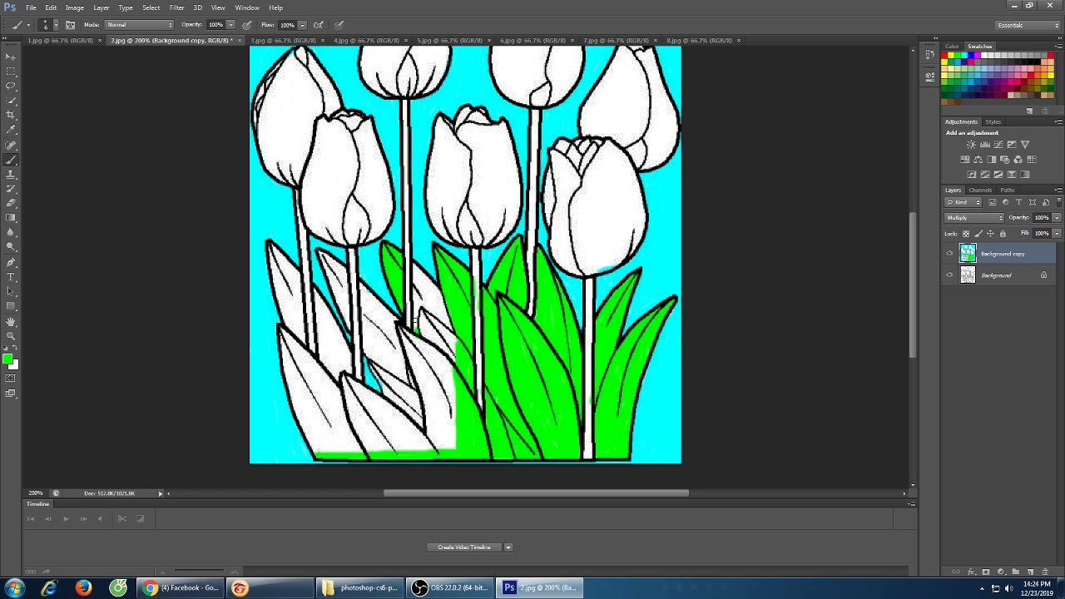
mouse_move(415, 319)
left_mouse_down()
mouse_move(418, 301)
mouse_move(416, 328)
left_mouse_up()
mouse_move(418, 288)
left_mouse_down()
mouse_move(415, 300)
mouse_move(414, 266)
mouse_move(441, 297)
mouse_move(416, 289)
mouse_move(418, 308)
mouse_move(423, 293)
mouse_move(454, 330)
mouse_move(443, 320)
left_mouse_up()
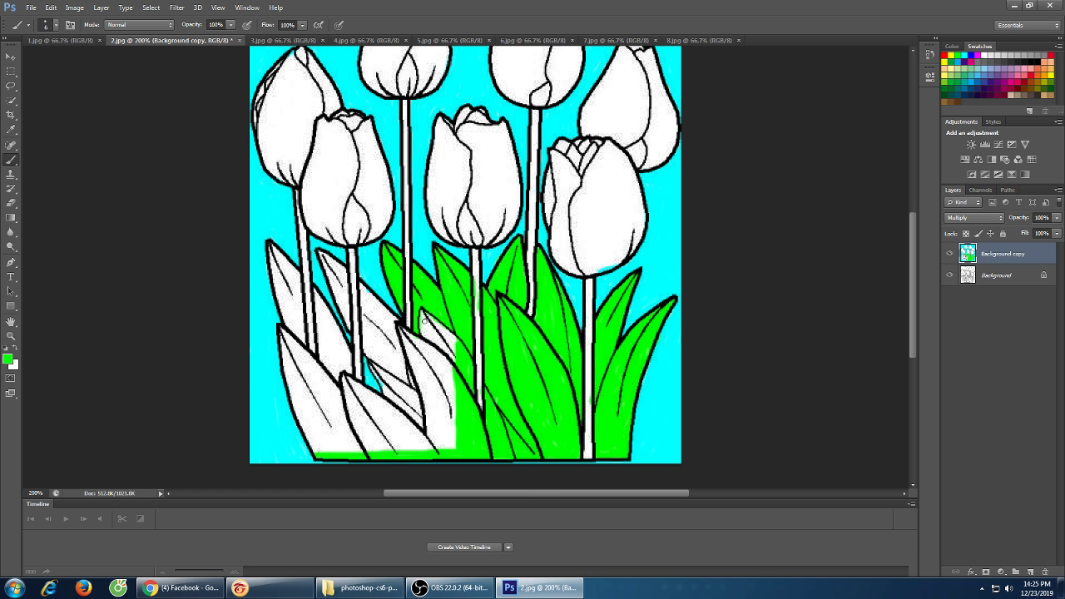
mouse_move(423, 312)
left_mouse_down()
mouse_move(436, 343)
mouse_move(422, 333)
mouse_move(423, 314)
mouse_move(436, 324)
mouse_move(424, 310)
mouse_move(441, 328)
mouse_move(430, 314)
left_mouse_up()
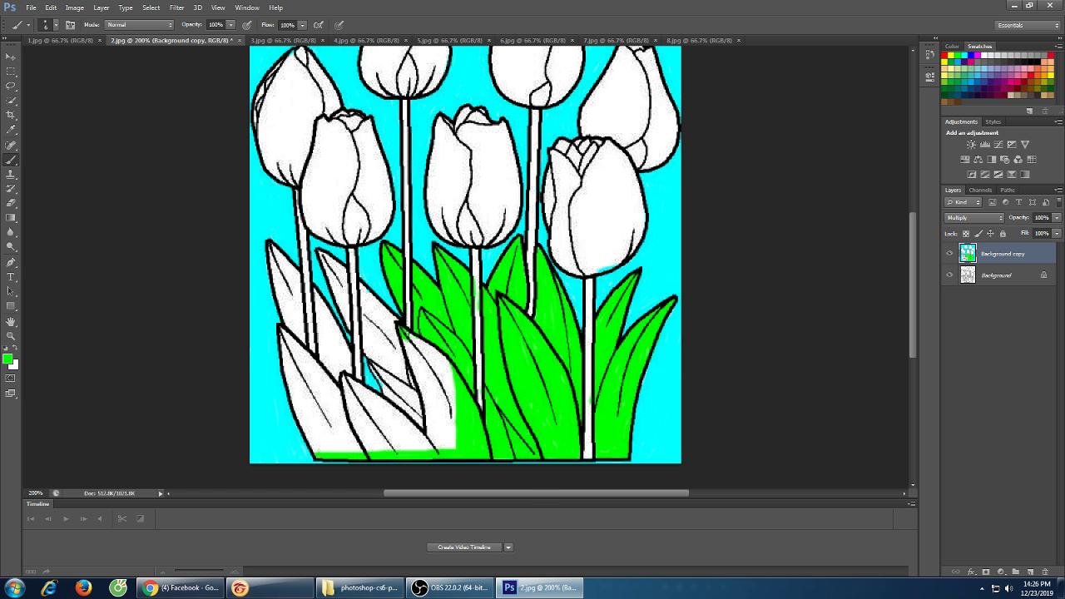
Fill the remaining white half of the foreground leaf left of the front-centre tulip's stem with bright green
left_click(408, 351)
left_click_drag(421, 345, 445, 359)
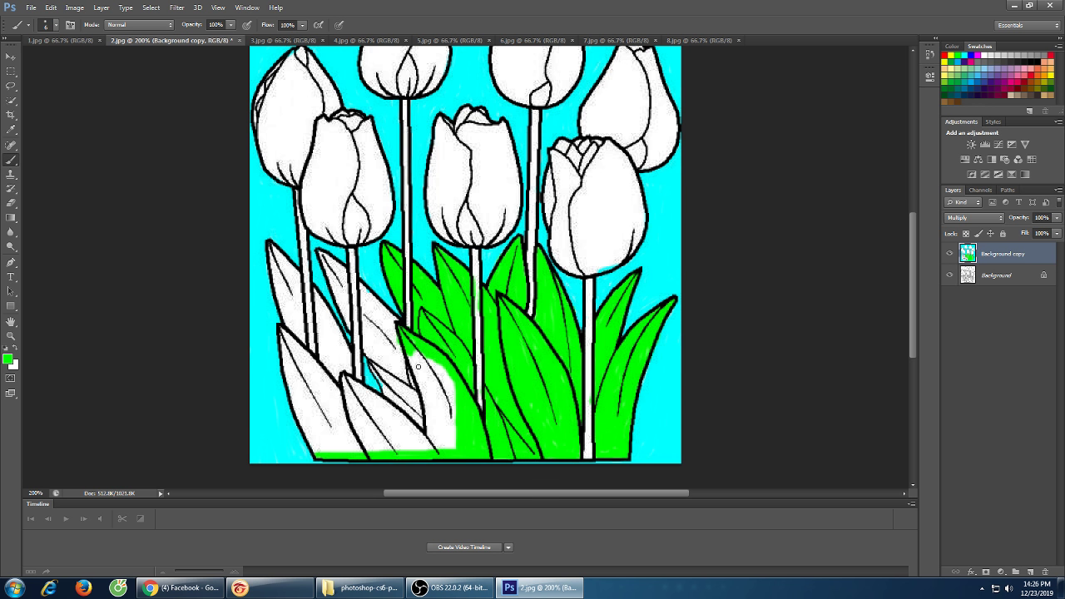
left_click_drag(412, 357, 417, 350)
mouse_move(426, 379)
left_mouse_down()
mouse_move(424, 389)
mouse_move(418, 363)
mouse_move(426, 400)
mouse_move(418, 376)
left_mouse_up()
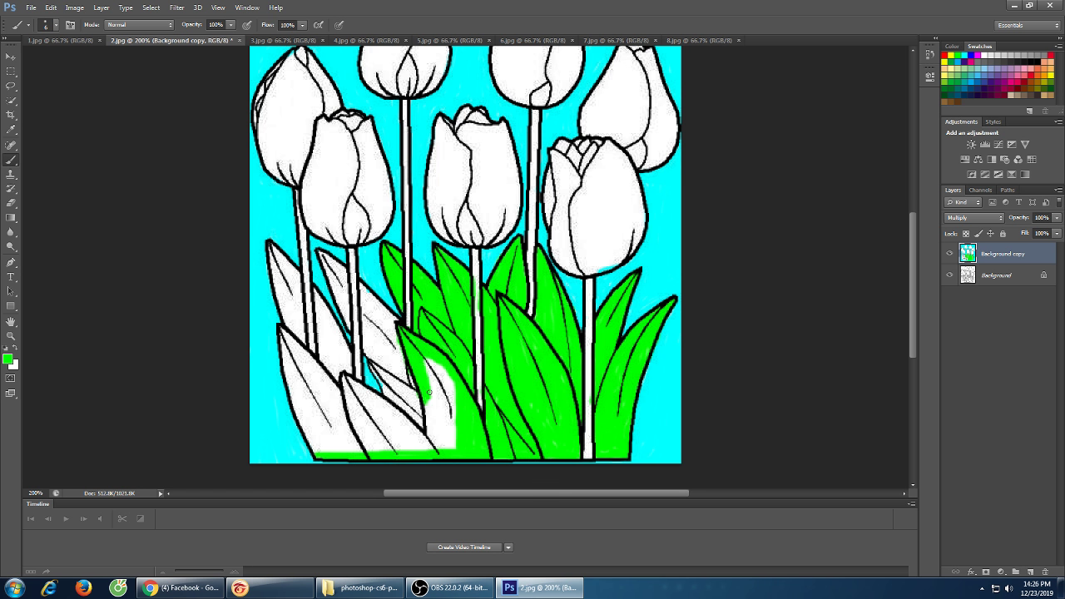
left_click_drag(424, 363, 435, 396)
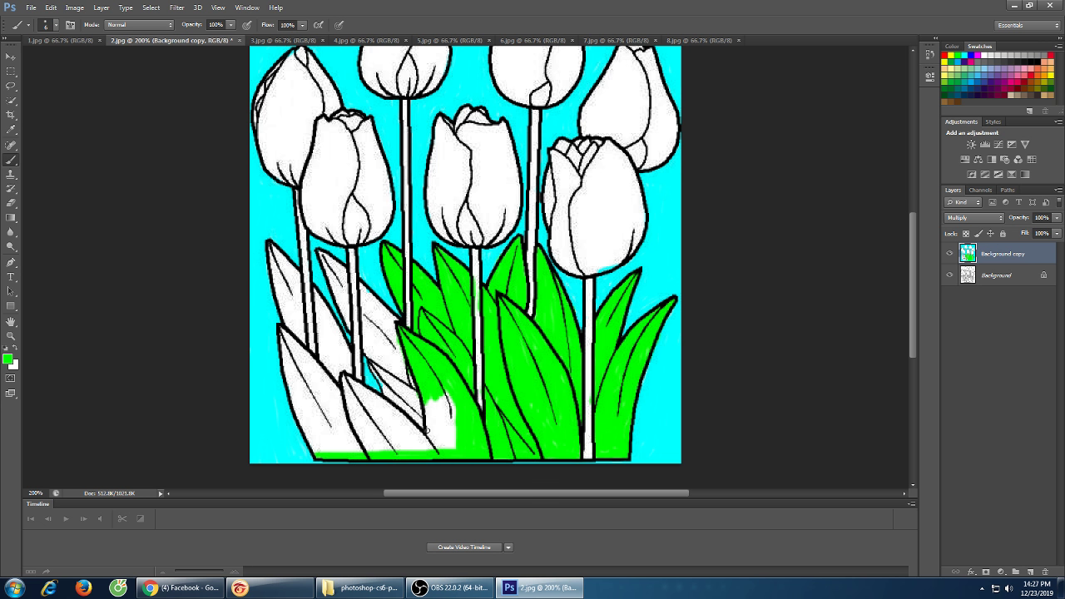
left_click_drag(426, 400, 434, 448)
mouse_move(434, 393)
left_mouse_down()
mouse_move(441, 451)
mouse_move(433, 379)
mouse_move(429, 442)
mouse_move(436, 398)
mouse_move(445, 446)
mouse_move(448, 396)
left_mouse_up()
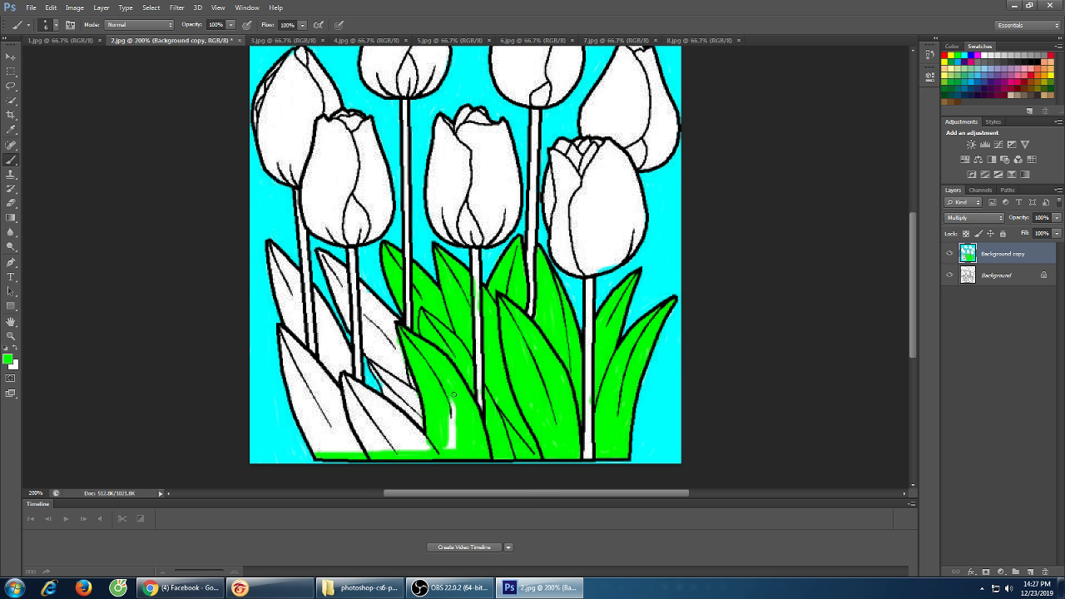
mouse_move(454, 401)
left_mouse_down()
mouse_move(456, 449)
mouse_move(449, 383)
mouse_move(448, 451)
mouse_move(427, 451)
mouse_move(446, 452)
mouse_move(453, 408)
left_mouse_up()
Paint the part of the leaf left of the front-left tulip's stem bright green, from its tip down to the stem
left_click_drag(319, 252, 336, 267)
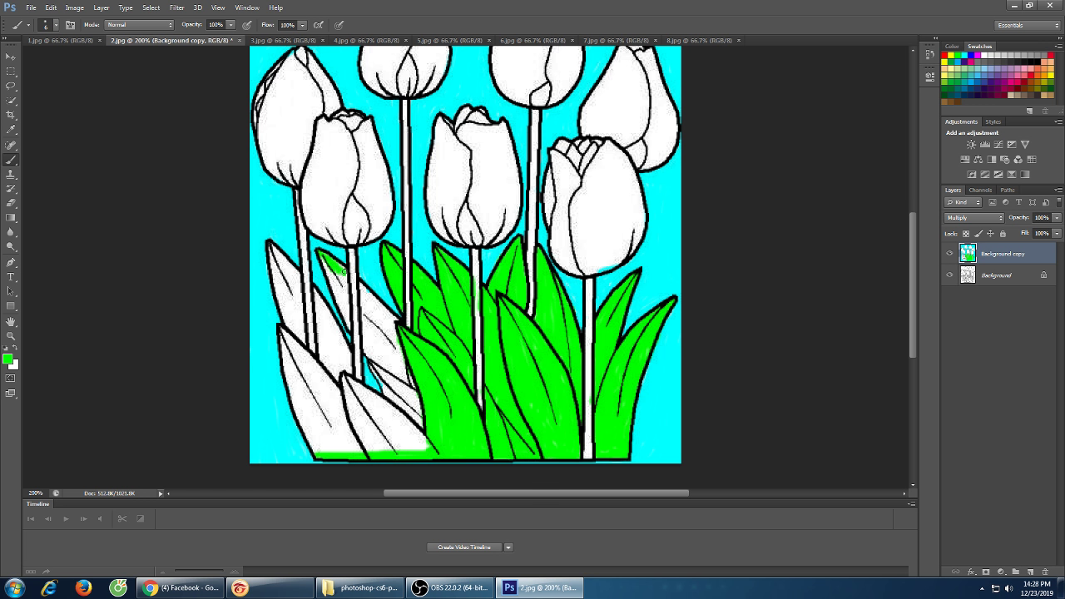
mouse_move(333, 261)
left_mouse_down()
mouse_move(323, 256)
mouse_move(331, 274)
left_mouse_up()
mouse_move(330, 274)
left_mouse_down()
mouse_move(325, 261)
mouse_move(345, 279)
left_mouse_up()
mouse_move(349, 331)
left_mouse_down()
mouse_move(332, 290)
mouse_move(343, 308)
mouse_move(343, 282)
mouse_move(347, 317)
mouse_move(343, 274)
mouse_move(348, 313)
left_mouse_up()
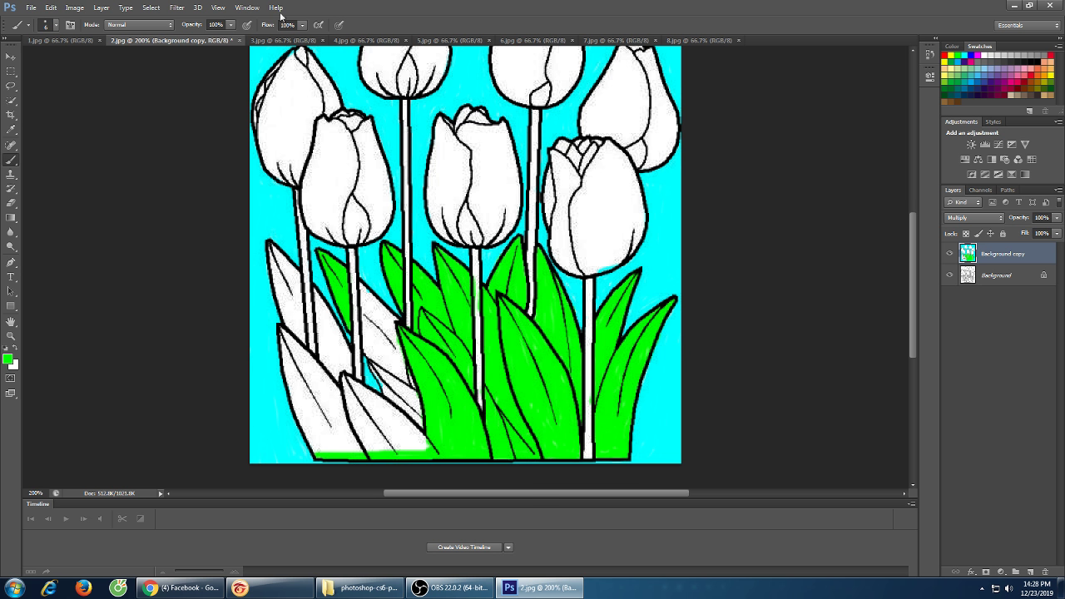
Fill the leaf section right of the front-left tulip's stem and the narrow leaves just below it with bright green
mouse_move(368, 310)
left_mouse_down()
mouse_move(360, 284)
mouse_move(378, 310)
left_mouse_up()
left_click_drag(380, 328, 388, 310)
left_click_drag(382, 307, 396, 323)
key("ctrl+z")
mouse_move(399, 325)
left_mouse_down()
mouse_move(379, 312)
mouse_move(396, 323)
left_mouse_up()
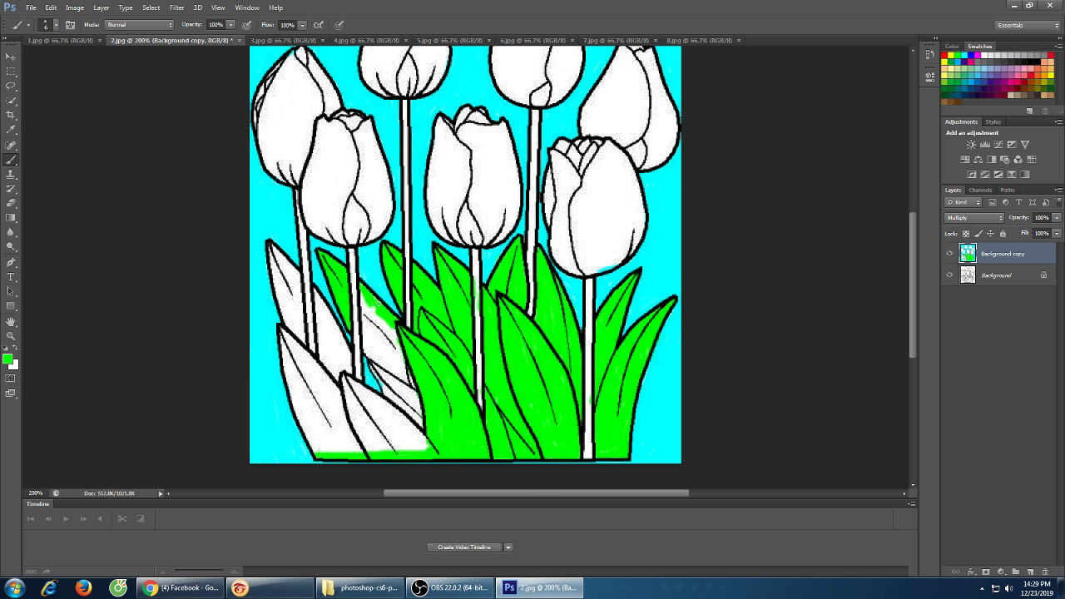
mouse_move(373, 298)
left_mouse_down()
mouse_move(374, 315)
mouse_move(363, 295)
mouse_move(374, 320)
mouse_move(372, 347)
mouse_move(366, 313)
mouse_move(366, 348)
mouse_move(372, 336)
left_mouse_up()
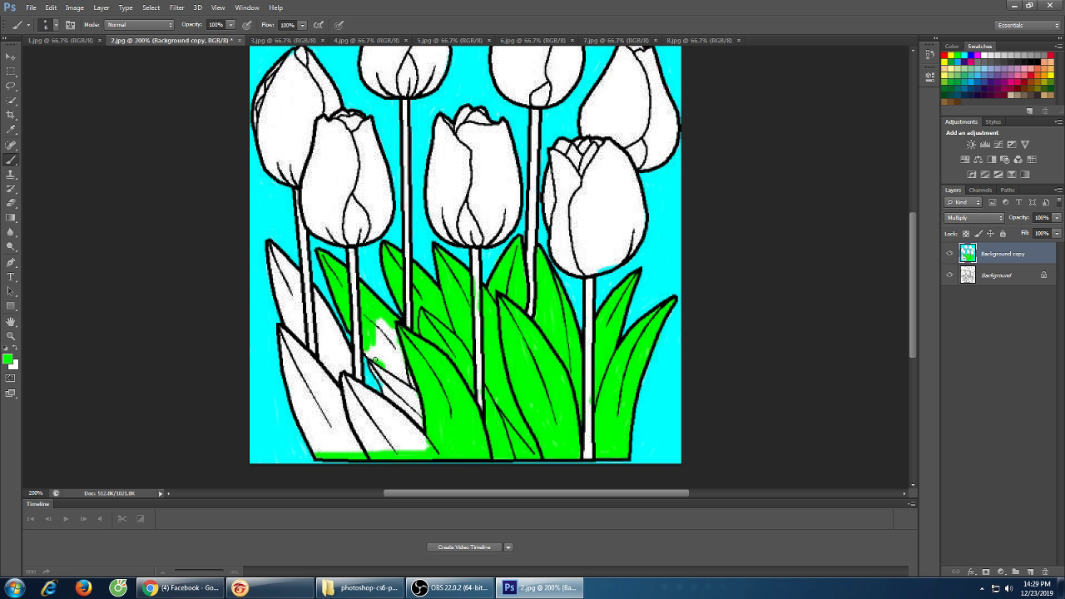
left_click_drag(376, 359, 365, 343)
mouse_move(375, 341)
left_mouse_down()
mouse_move(387, 371)
mouse_move(367, 324)
mouse_move(384, 351)
mouse_move(375, 319)
mouse_move(396, 376)
mouse_move(385, 317)
mouse_move(406, 382)
mouse_move(397, 339)
mouse_move(405, 385)
mouse_move(370, 367)
mouse_move(391, 378)
left_mouse_up()
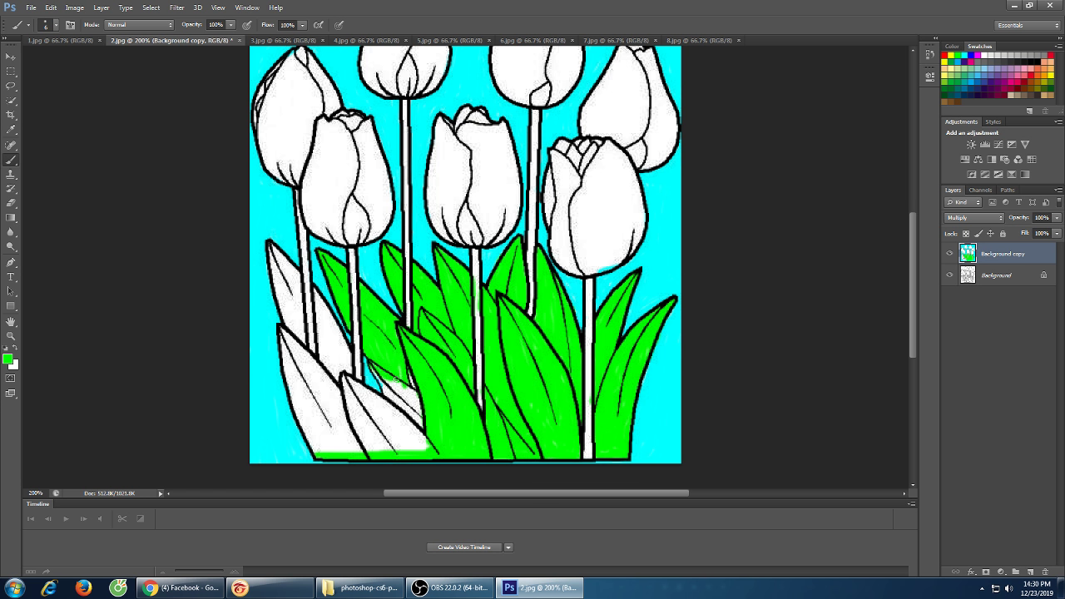
mouse_move(394, 378)
left_mouse_down()
mouse_move(405, 388)
mouse_move(390, 384)
left_mouse_up()
mouse_move(373, 372)
left_mouse_down()
mouse_move(394, 404)
mouse_move(392, 392)
mouse_move(406, 411)
mouse_move(389, 387)
mouse_move(417, 405)
mouse_move(400, 391)
mouse_move(416, 391)
mouse_move(426, 415)
mouse_move(405, 403)
left_mouse_up()
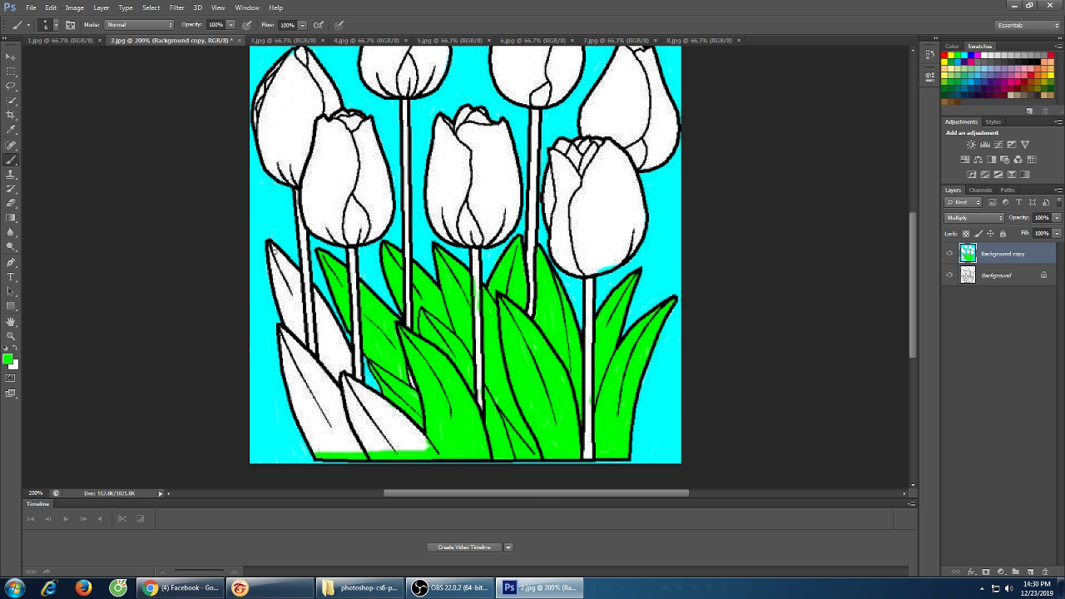
Paint the leaf crossing the far-left tulip's stem bright green on both sides of the stem
mouse_move(270, 248)
left_mouse_down()
mouse_move(286, 274)
mouse_move(276, 283)
mouse_move(271, 248)
mouse_move(278, 279)
mouse_move(273, 248)
left_mouse_up()
left_click_drag(295, 276, 288, 270)
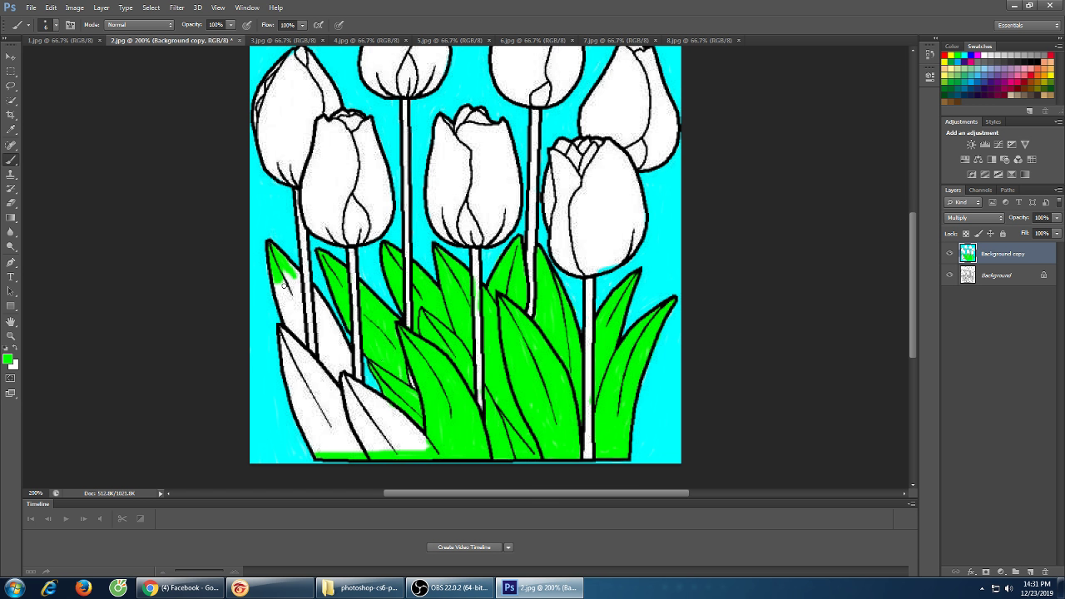
mouse_move(290, 278)
left_mouse_down()
mouse_move(292, 287)
mouse_move(293, 266)
mouse_move(301, 342)
mouse_move(299, 310)
mouse_move(303, 330)
left_mouse_up()
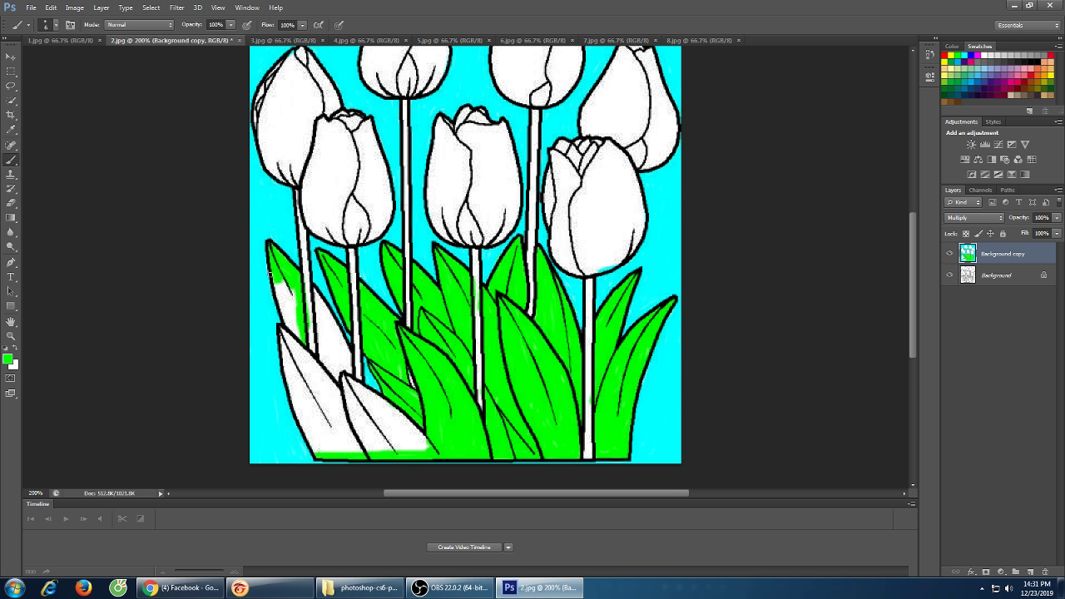
mouse_move(273, 265)
left_mouse_down()
mouse_move(283, 329)
mouse_move(288, 315)
mouse_move(295, 331)
mouse_move(286, 298)
left_mouse_up()
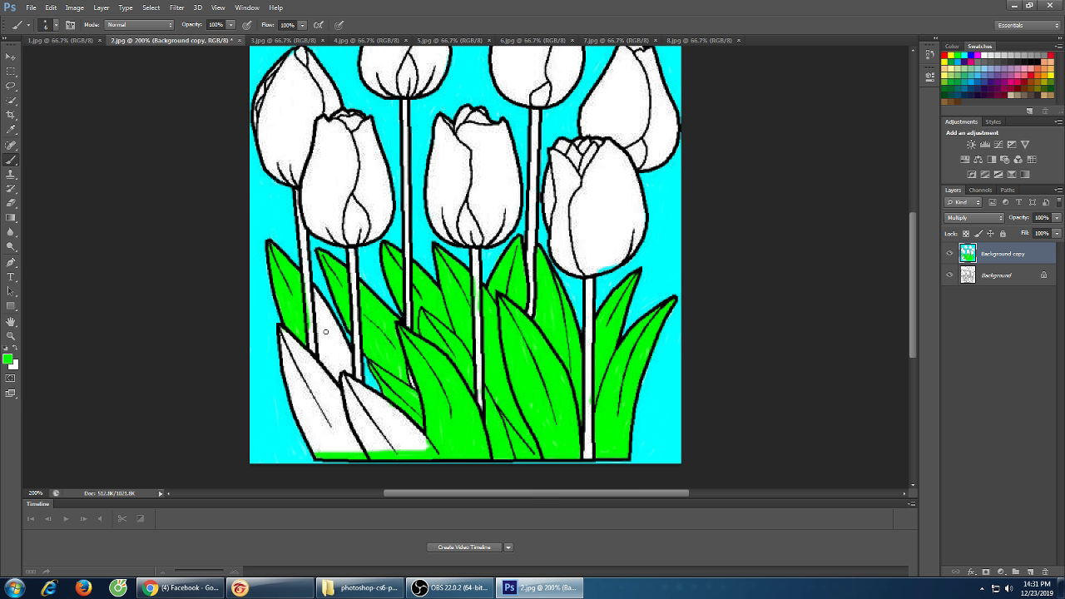
mouse_move(327, 326)
left_mouse_down()
mouse_move(315, 289)
mouse_move(322, 345)
mouse_move(322, 303)
mouse_move(351, 359)
left_mouse_up()
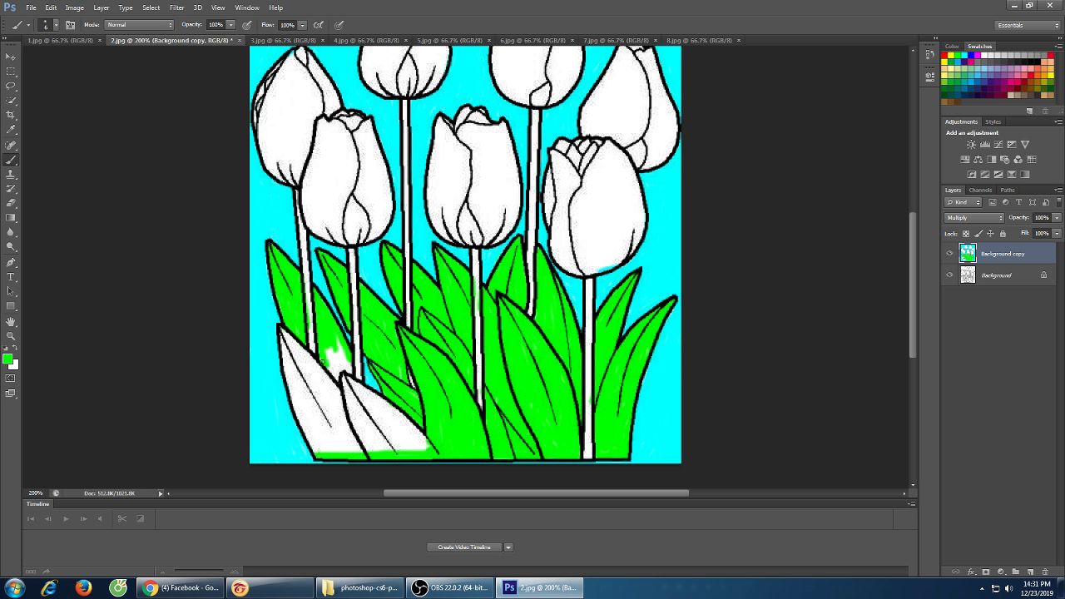
mouse_move(323, 363)
left_mouse_down()
mouse_move(326, 347)
mouse_move(338, 383)
mouse_move(334, 351)
left_mouse_up()
left_click_drag(336, 338, 349, 372)
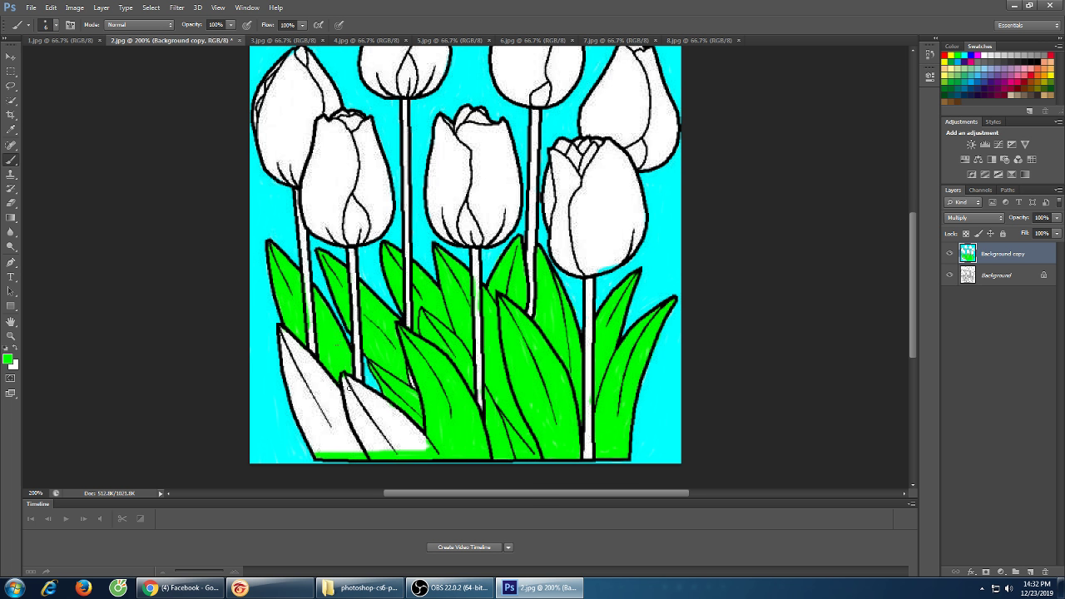
Fill the foreground leaf in front of the front-left tulip's stem base with bright green
left_click_drag(344, 375, 358, 418)
mouse_move(356, 423)
left_mouse_down()
mouse_move(368, 452)
mouse_move(347, 408)
mouse_move(374, 453)
mouse_move(349, 396)
mouse_move(398, 453)
mouse_move(358, 417)
mouse_move(395, 449)
mouse_move(358, 426)
mouse_move(392, 450)
mouse_move(380, 451)
mouse_move(400, 452)
mouse_move(371, 442)
mouse_move(433, 451)
mouse_move(387, 433)
left_mouse_up()
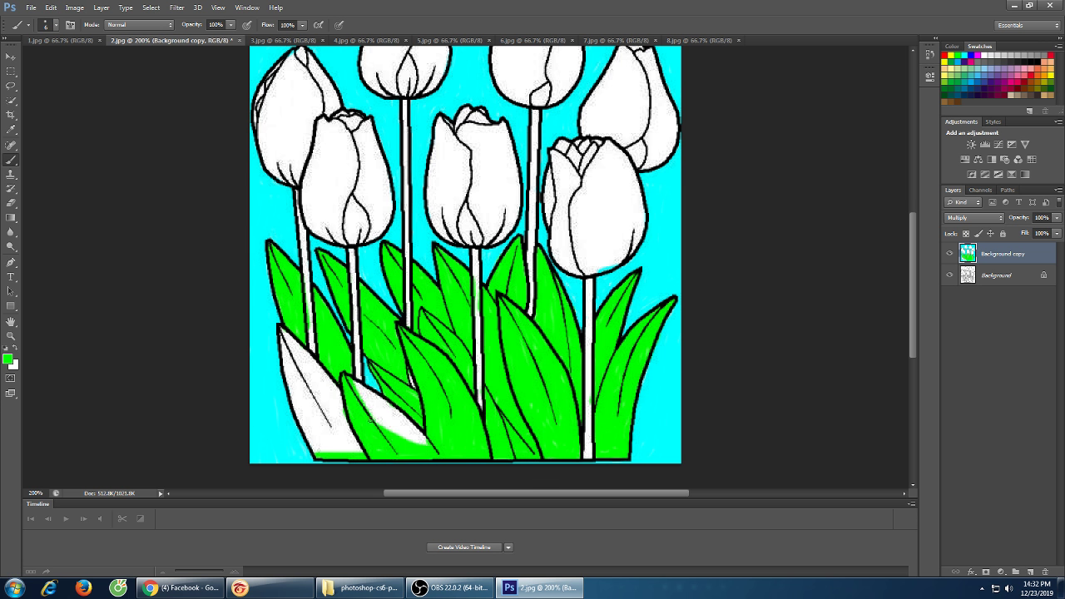
left_click_drag(380, 422, 357, 388)
left_click_drag(383, 407, 377, 413)
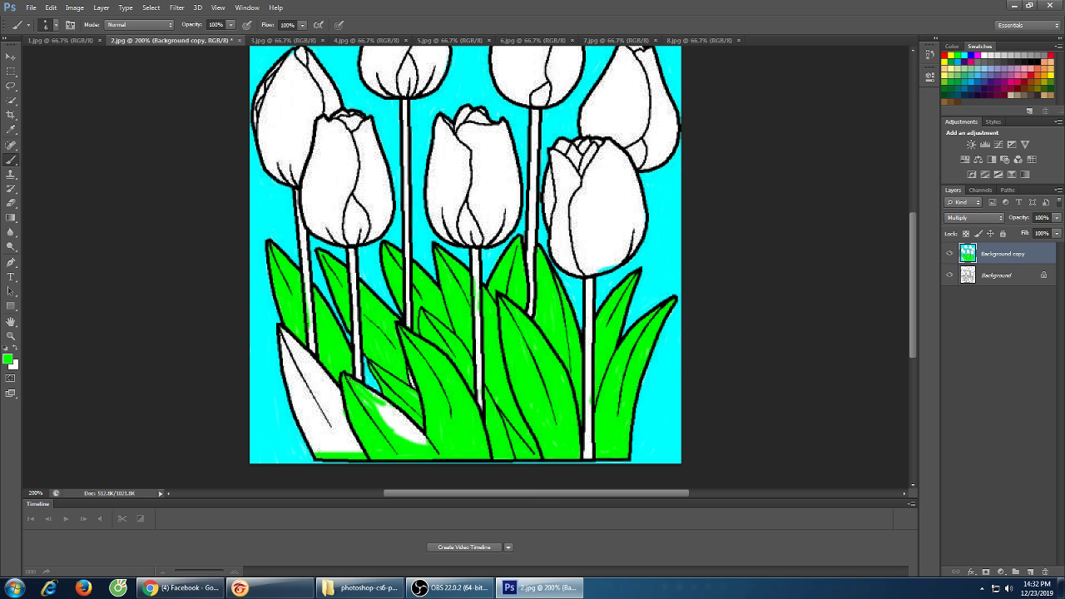
mouse_move(407, 421)
left_mouse_down()
mouse_move(371, 395)
mouse_move(380, 414)
mouse_move(364, 402)
mouse_move(383, 411)
left_mouse_up()
left_click_drag(380, 411, 455, 442)
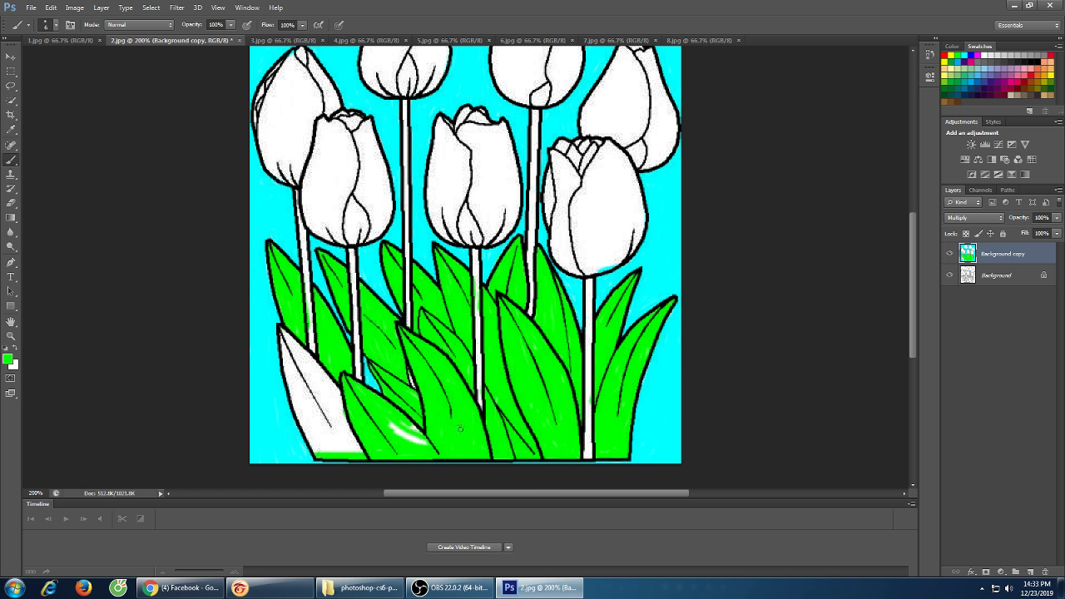
left_click_drag(391, 422, 435, 446)
Fill the leftmost foreground leaf with bright green down to the base line
mouse_move(278, 332)
left_mouse_down()
mouse_move(306, 391)
mouse_move(288, 347)
mouse_move(342, 396)
mouse_move(287, 335)
mouse_move(323, 369)
left_mouse_up()
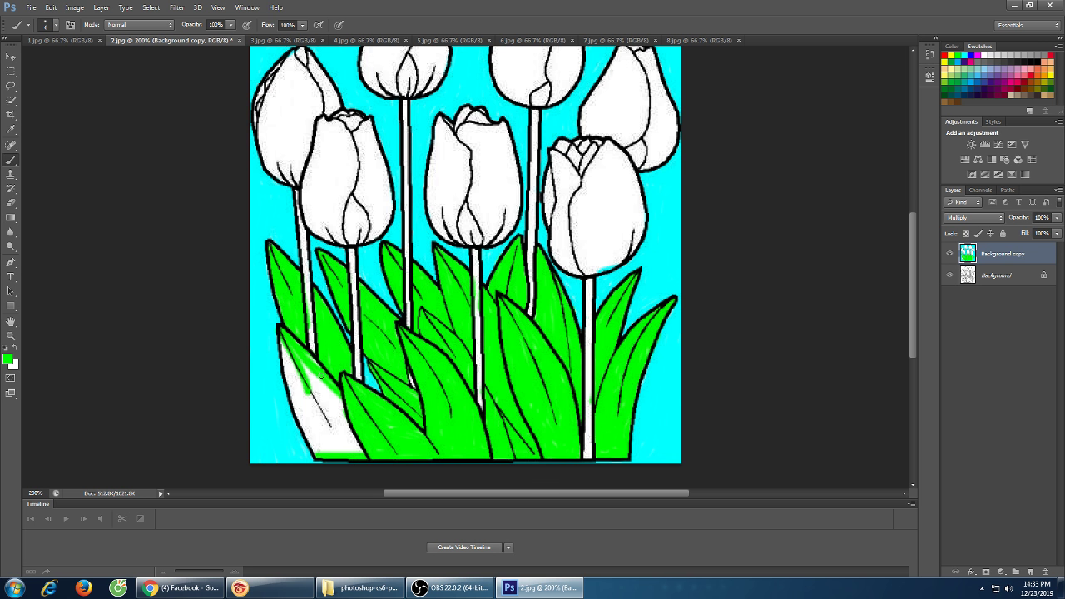
left_click_drag(293, 344, 313, 382)
mouse_move(283, 346)
left_mouse_down()
mouse_move(308, 418)
mouse_move(288, 361)
mouse_move(313, 407)
mouse_move(283, 353)
mouse_move(293, 407)
mouse_move(321, 454)
mouse_move(301, 398)
mouse_move(304, 431)
mouse_move(326, 456)
mouse_move(305, 372)
mouse_move(324, 441)
mouse_move(323, 373)
mouse_move(368, 419)
left_mouse_up()
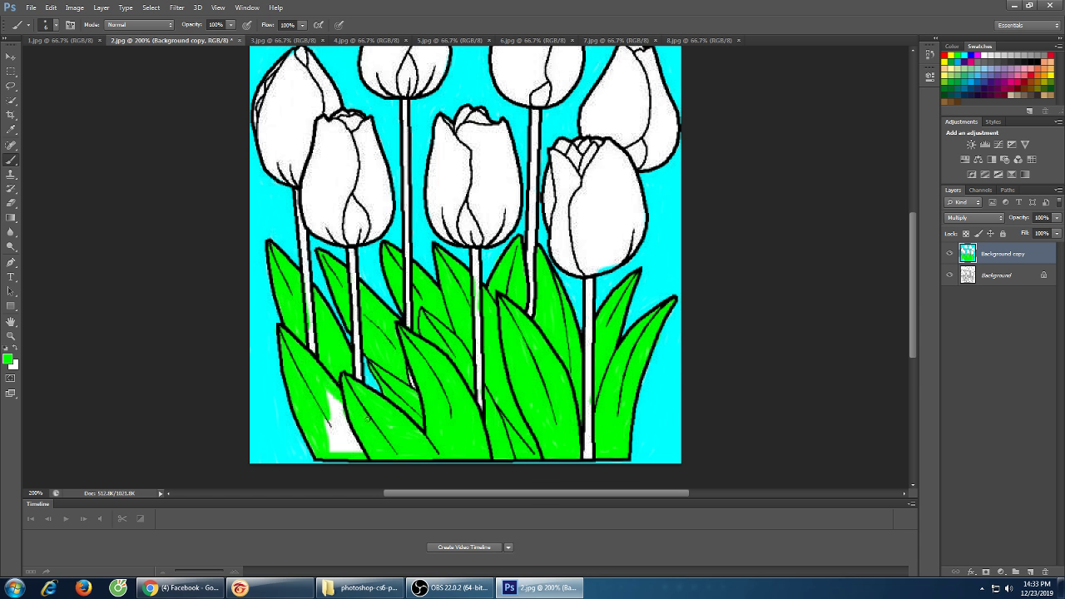
mouse_move(320, 381)
left_mouse_down()
mouse_move(344, 415)
mouse_move(316, 385)
mouse_move(377, 447)
mouse_move(324, 405)
mouse_move(367, 446)
mouse_move(320, 417)
left_mouse_up()
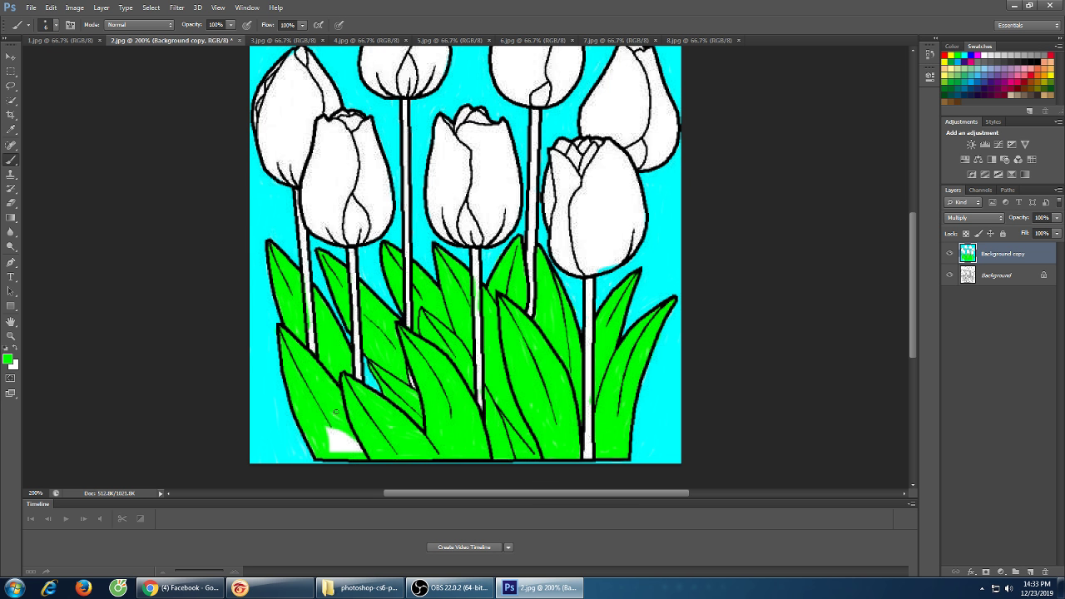
mouse_move(327, 423)
left_mouse_down()
mouse_move(379, 449)
mouse_move(317, 422)
mouse_move(349, 434)
mouse_move(319, 438)
mouse_move(305, 422)
mouse_move(318, 444)
mouse_move(303, 427)
mouse_move(319, 442)
mouse_move(391, 451)
mouse_move(326, 437)
mouse_move(372, 450)
mouse_move(325, 447)
mouse_move(359, 451)
left_mouse_up()
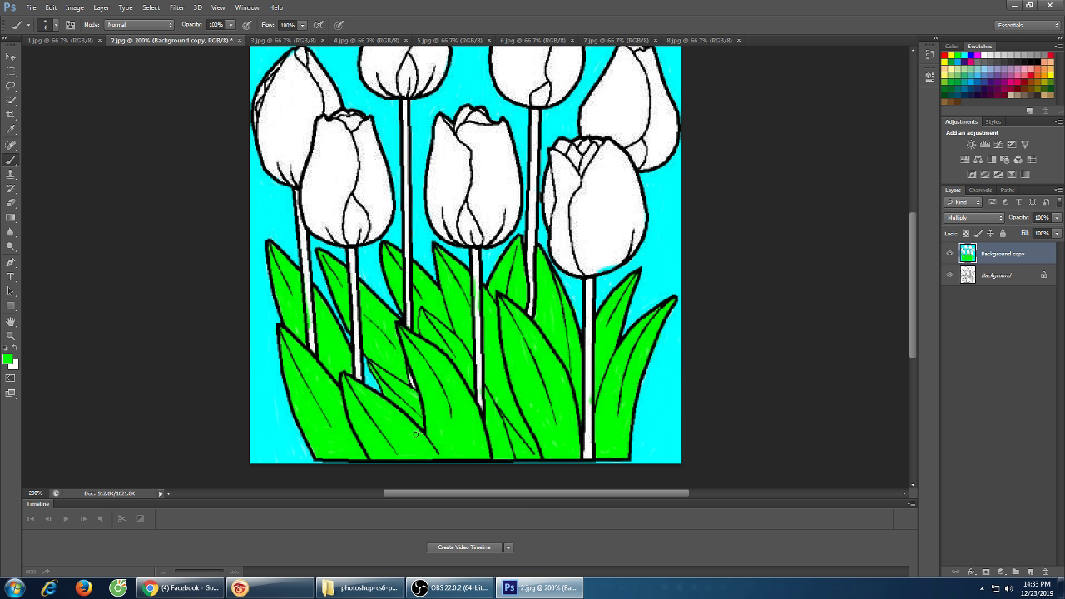
Choose brown as the painting colour and fill the front-right tulip's stem with it
left_click(1034, 81)
mouse_move(589, 291)
left_mouse_down()
mouse_move(588, 282)
mouse_move(590, 299)
left_mouse_up()
mouse_move(589, 317)
left_mouse_down()
mouse_move(589, 291)
mouse_move(589, 334)
mouse_move(587, 317)
left_mouse_up()
mouse_move(590, 347)
left_mouse_down()
mouse_move(587, 359)
mouse_move(592, 327)
mouse_move(588, 370)
left_mouse_up()
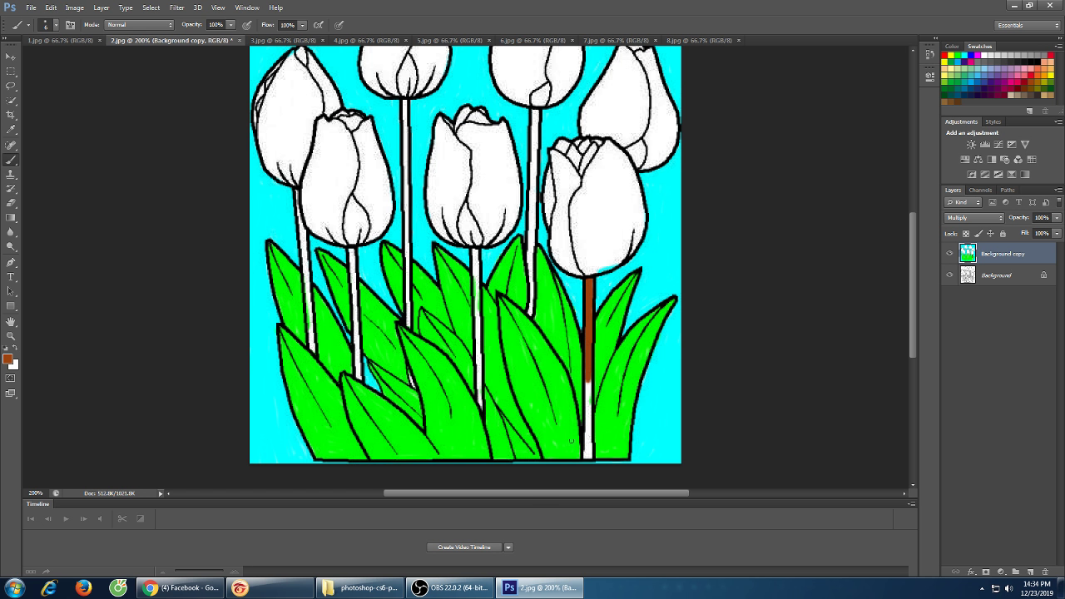
left_click_drag(588, 457, 588, 388)
left_click_drag(587, 381, 589, 402)
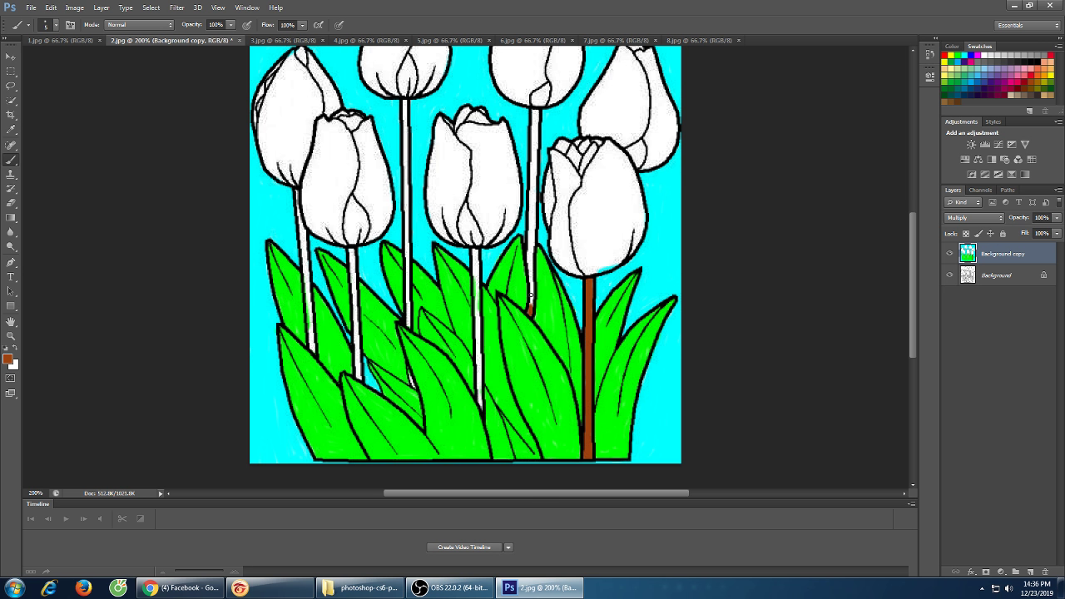
Paint the back-right tulip's stem brown from the leaves up to the flower
left_click_drag(531, 295, 533, 287)
mouse_move(531, 289)
left_mouse_down()
mouse_move(529, 261)
mouse_move(531, 287)
mouse_move(530, 277)
left_mouse_up()
left_click_drag(525, 265, 534, 219)
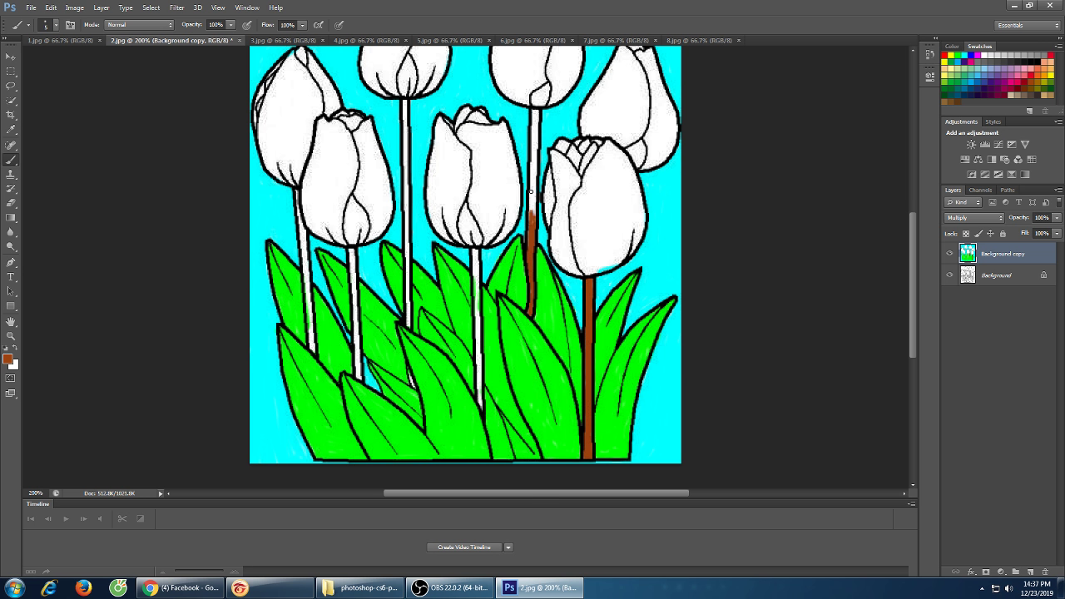
left_click_drag(532, 164, 533, 209)
left_click_drag(533, 156, 535, 173)
mouse_move(534, 143)
left_mouse_down()
mouse_move(534, 134)
mouse_move(537, 162)
mouse_move(539, 134)
mouse_move(533, 148)
left_mouse_up()
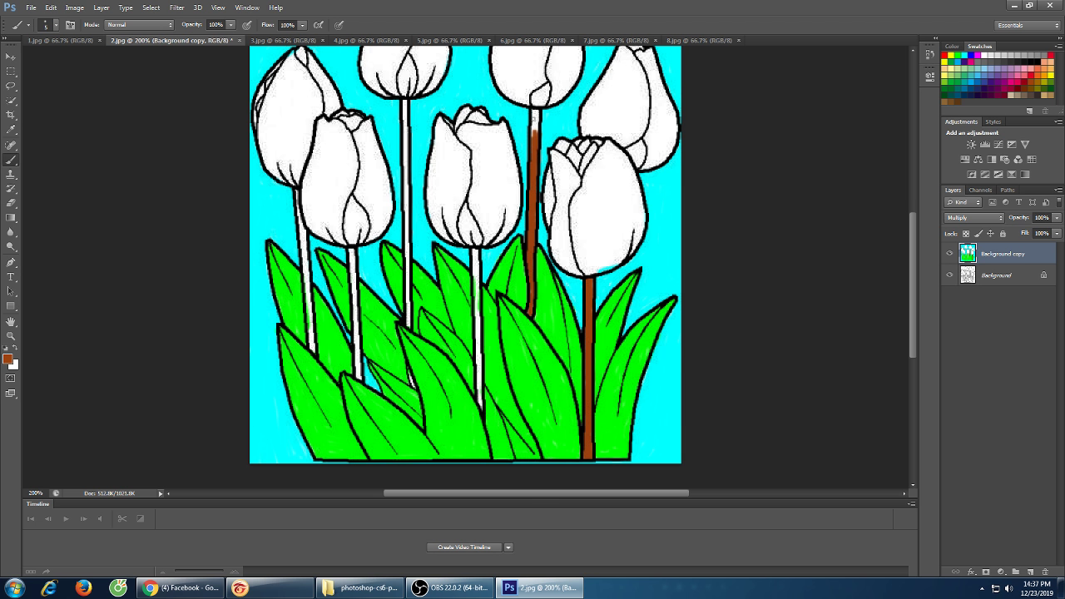
left_click_drag(533, 119, 535, 138)
Paint the front-centre tulip's stem brown from the leaves up to the flower
left_click_drag(481, 376, 479, 401)
key("ctrl+z")
left_click_drag(479, 352, 480, 376)
mouse_move(481, 313)
left_mouse_down()
mouse_move(478, 352)
mouse_move(476, 314)
mouse_move(480, 357)
mouse_move(478, 318)
left_mouse_up()
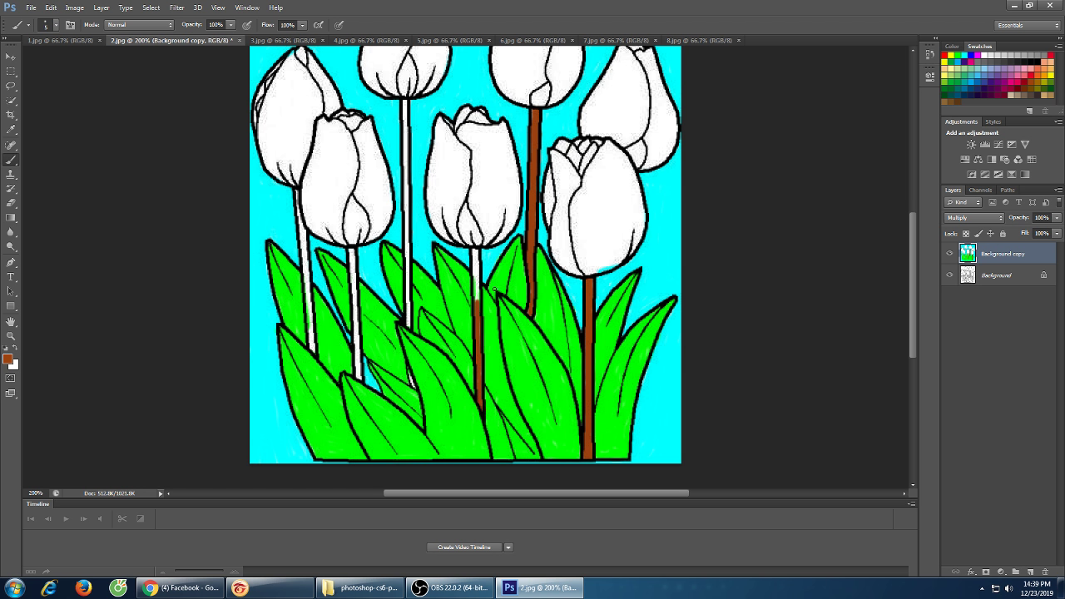
mouse_move(477, 294)
left_mouse_down()
mouse_move(475, 283)
mouse_move(477, 309)
left_mouse_up()
left_click_drag(473, 248, 478, 263)
Fill the long stem of the back-left tulip with brown from the leaves up to the flower
mouse_move(407, 319)
left_mouse_down()
mouse_move(410, 302)
mouse_move(408, 315)
left_mouse_up()
left_click_drag(407, 297, 408, 305)
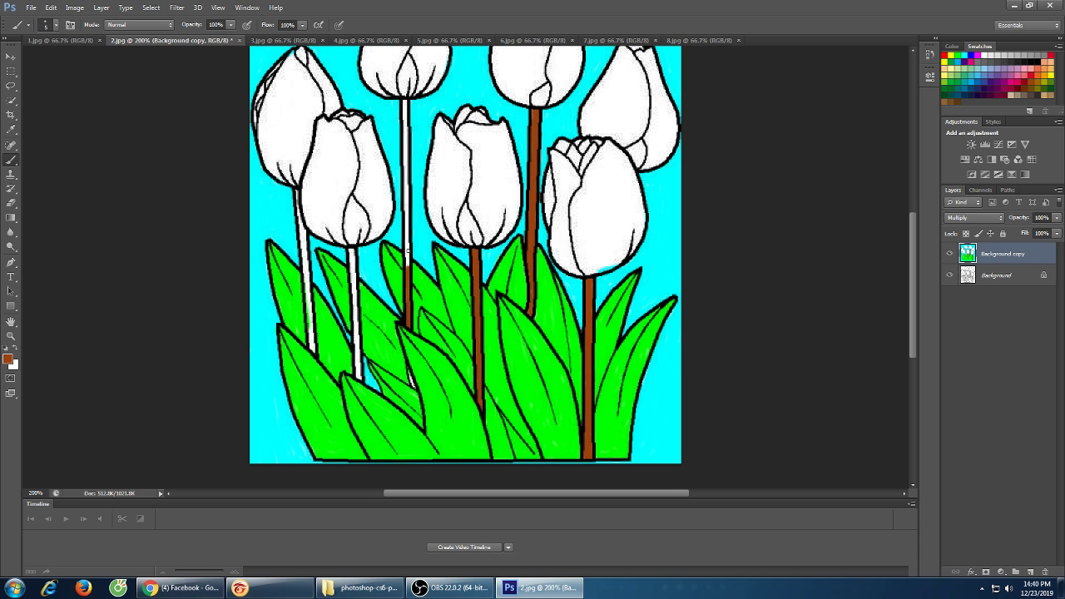
left_click_drag(408, 250, 406, 269)
left_click(403, 246)
left_click_drag(407, 248, 408, 268)
left_click_drag(405, 201, 407, 249)
left_click_drag(406, 198, 407, 181)
left_click_drag(408, 235, 405, 204)
left_click_drag(407, 164, 407, 179)
mouse_move(405, 145)
left_mouse_down()
mouse_move(404, 167)
mouse_move(405, 129)
left_mouse_up()
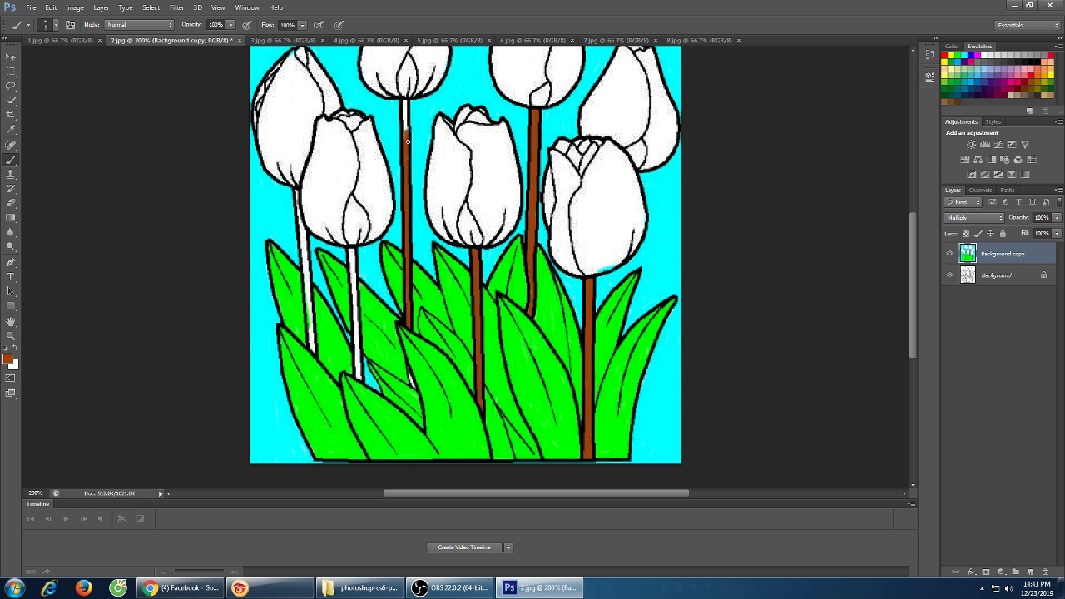
mouse_move(404, 122)
left_mouse_down()
mouse_move(404, 101)
mouse_move(405, 131)
left_mouse_up()
Paint the front-left tulip's stem brown from its base up to the flower
mouse_move(359, 369)
left_mouse_down()
mouse_move(359, 378)
mouse_move(357, 345)
mouse_move(357, 367)
left_mouse_up()
mouse_move(356, 322)
left_mouse_down()
mouse_move(358, 343)
mouse_move(355, 323)
left_mouse_up()
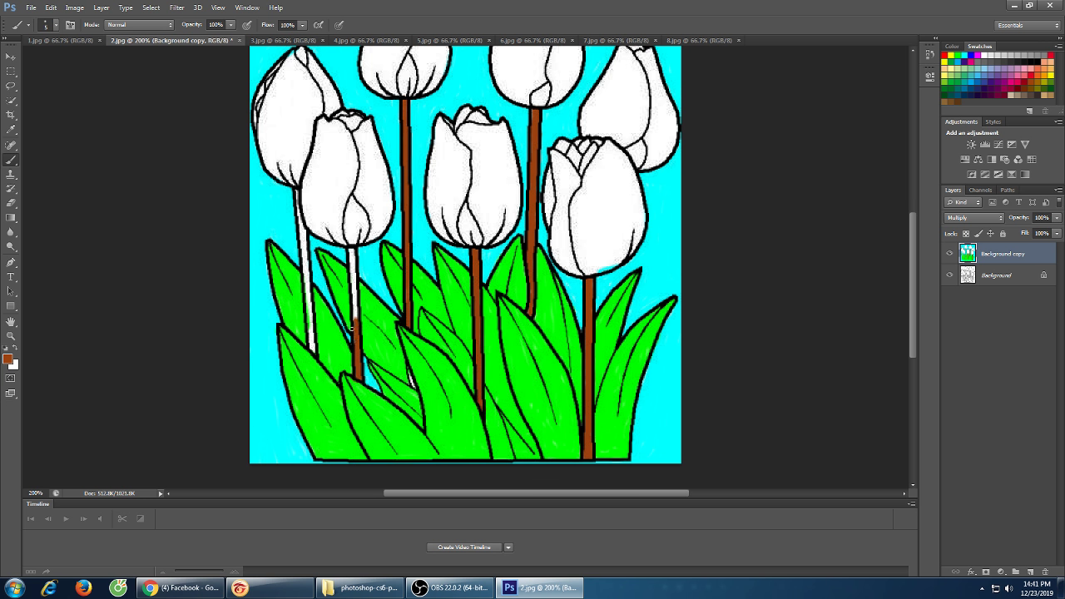
mouse_move(354, 285)
left_mouse_down()
mouse_move(356, 324)
mouse_move(356, 282)
mouse_move(356, 301)
left_mouse_up()
left_click_drag(351, 254, 356, 281)
Paint the far-left tulip's stem brown from its base up to the flower
mouse_move(310, 318)
left_mouse_down()
mouse_move(312, 352)
mouse_move(306, 287)
mouse_move(317, 287)
mouse_move(304, 294)
left_mouse_up()
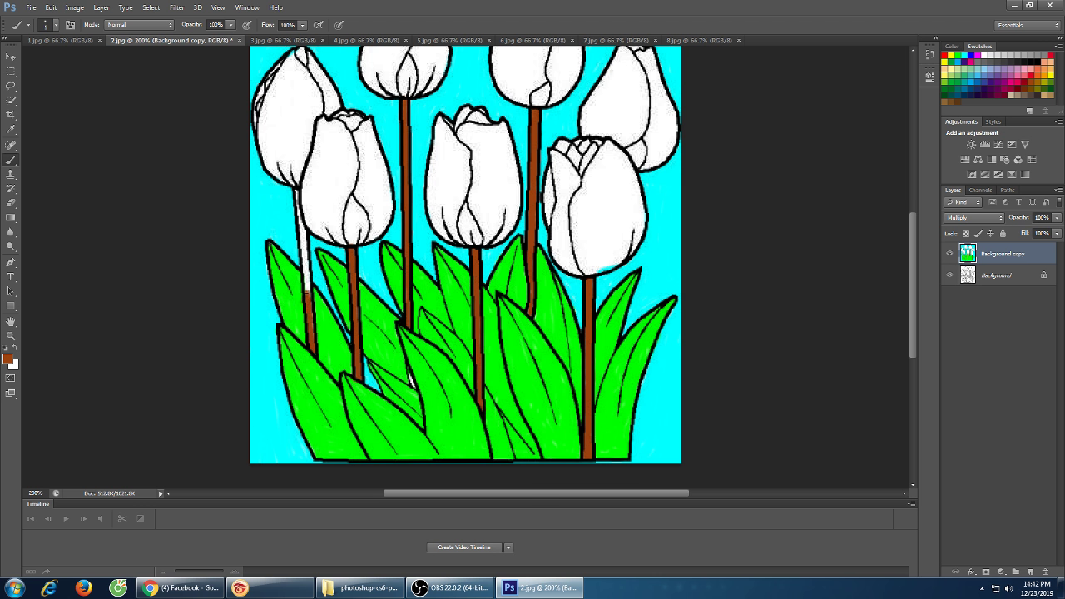
mouse_move(307, 292)
left_mouse_down()
mouse_move(310, 316)
mouse_move(309, 304)
left_mouse_up()
key("ctrl+z")
mouse_move(308, 288)
left_mouse_down()
mouse_move(306, 262)
mouse_move(306, 280)
left_mouse_up()
left_click_drag(305, 240, 306, 261)
left_click_drag(296, 190, 302, 231)
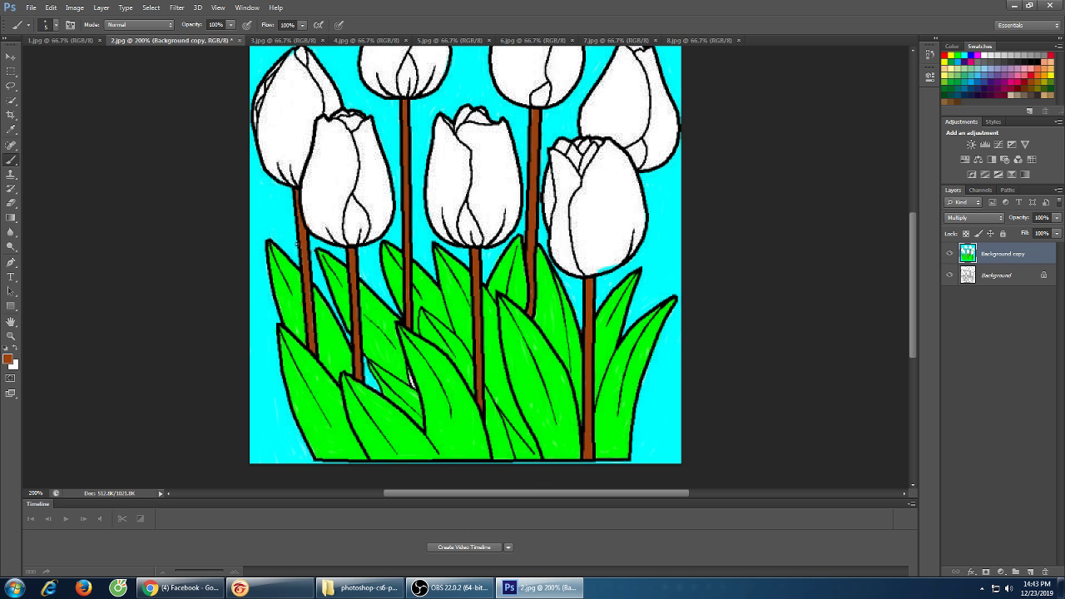
Set the foreground colour to pure red and paint the front-right tulip's petal tips and the upper part of its left petals
left_click(959, 55)
scroll(808, 298, "up", 5)
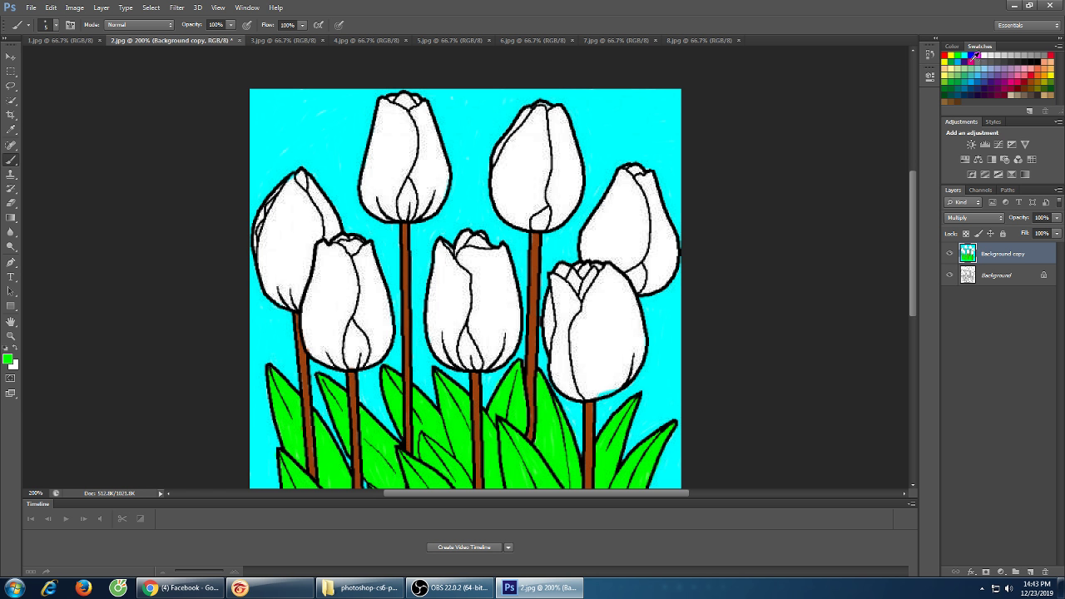
left_click(945, 55)
mouse_move(604, 291)
left_mouse_down()
mouse_move(610, 363)
mouse_move(609, 266)
mouse_move(599, 283)
mouse_move(610, 311)
mouse_move(608, 283)
left_mouse_up()
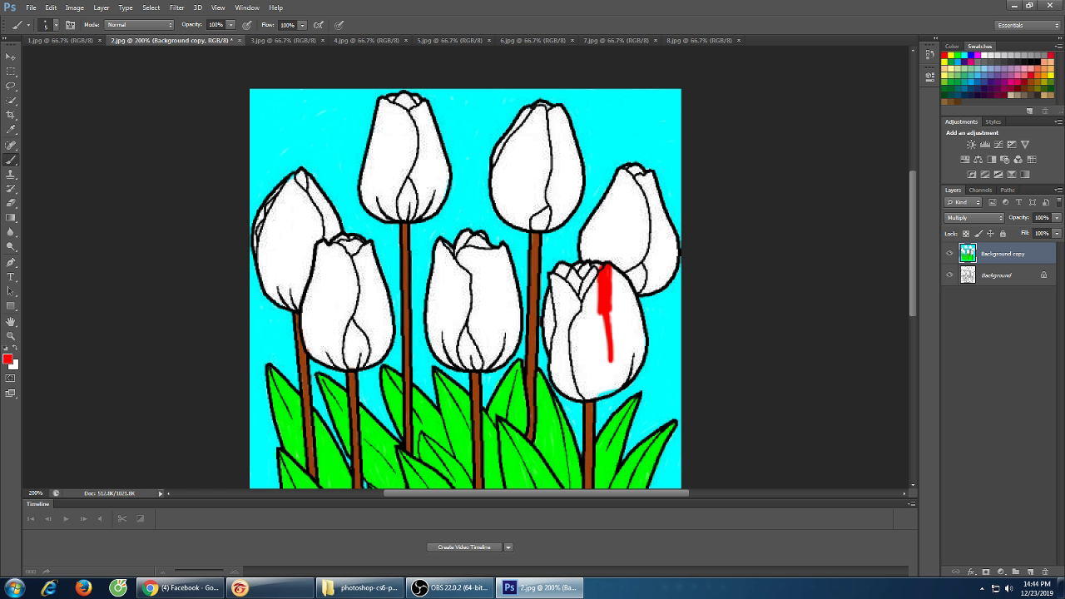
left_click_drag(499, 298, 496, 310)
mouse_move(563, 287)
left_mouse_down()
mouse_move(574, 341)
mouse_move(580, 304)
mouse_move(582, 333)
left_mouse_up()
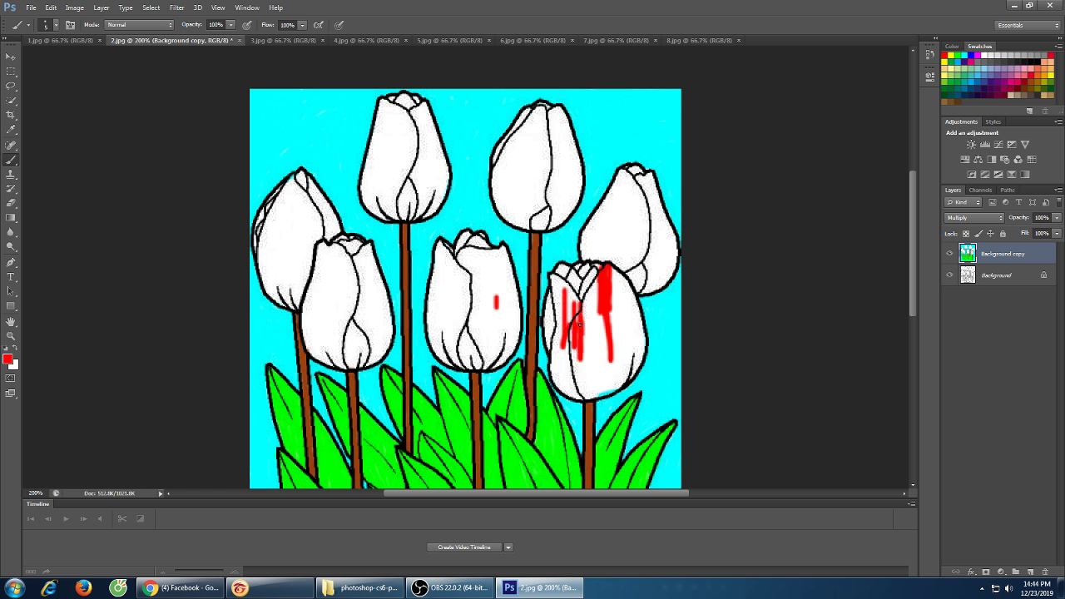
mouse_move(551, 275)
left_mouse_down()
mouse_move(564, 301)
mouse_move(561, 287)
mouse_move(557, 315)
mouse_move(556, 276)
mouse_move(569, 317)
mouse_move(572, 276)
mouse_move(567, 297)
left_mouse_up()
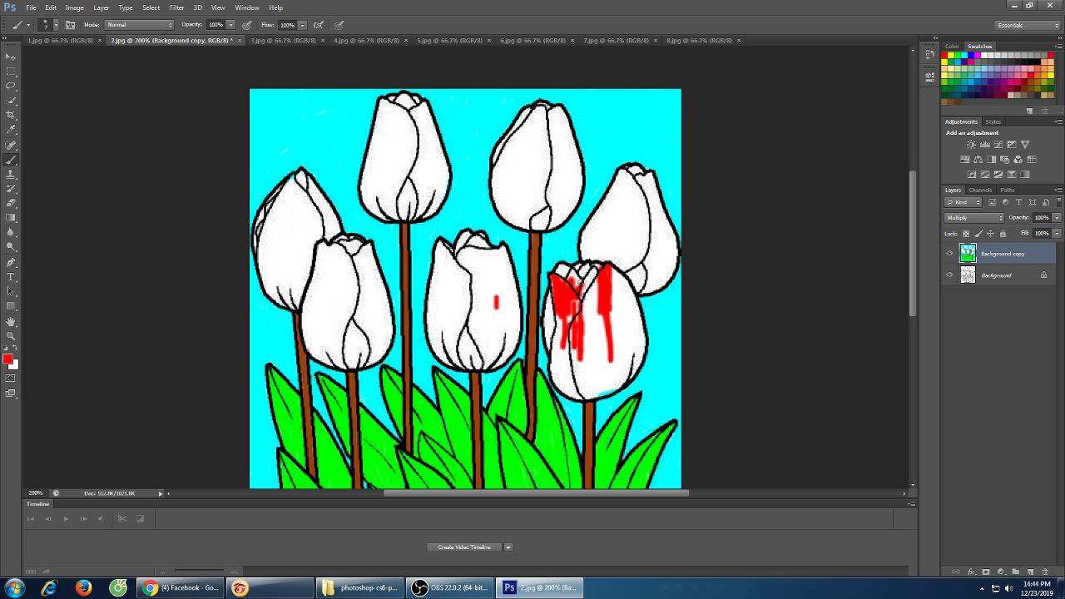
left_click_drag(596, 281, 597, 315)
mouse_move(596, 269)
left_mouse_down()
mouse_move(578, 304)
mouse_move(585, 315)
mouse_move(589, 293)
left_mouse_up()
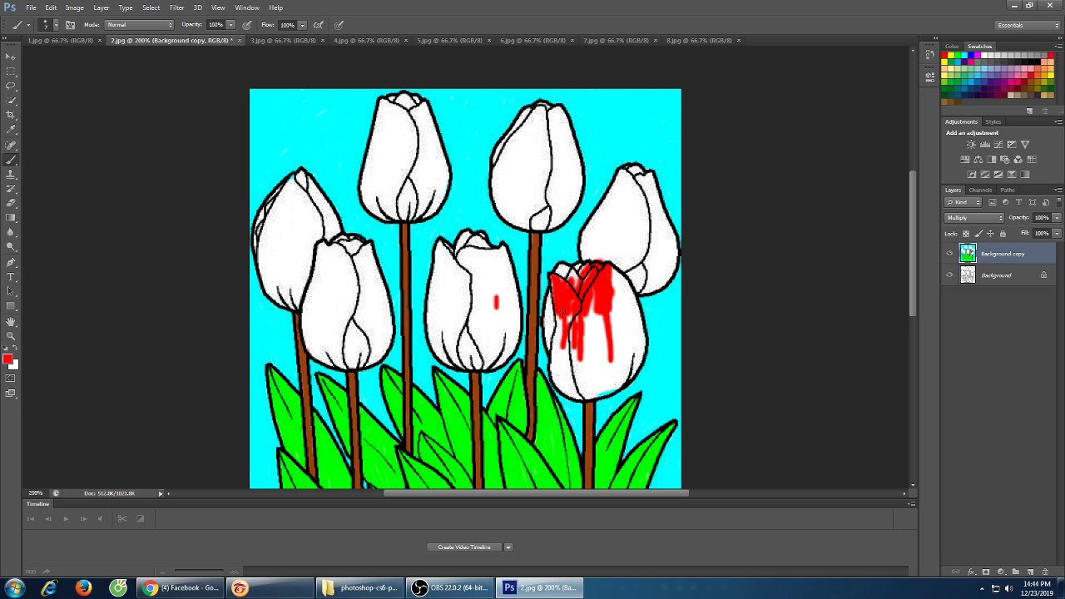
left_click_drag(547, 323, 549, 295)
mouse_move(565, 281)
left_mouse_down()
mouse_move(562, 268)
mouse_move(574, 283)
mouse_move(570, 308)
mouse_move(553, 301)
mouse_move(548, 319)
left_mouse_up()
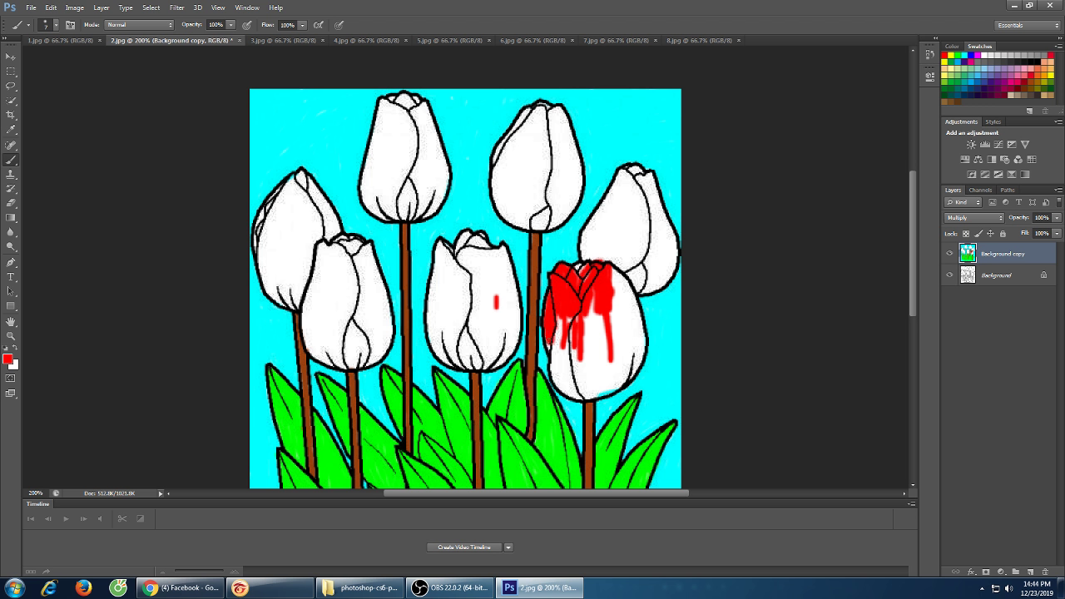
mouse_move(552, 348)
left_mouse_down()
mouse_move(567, 317)
mouse_move(581, 338)
left_mouse_up()
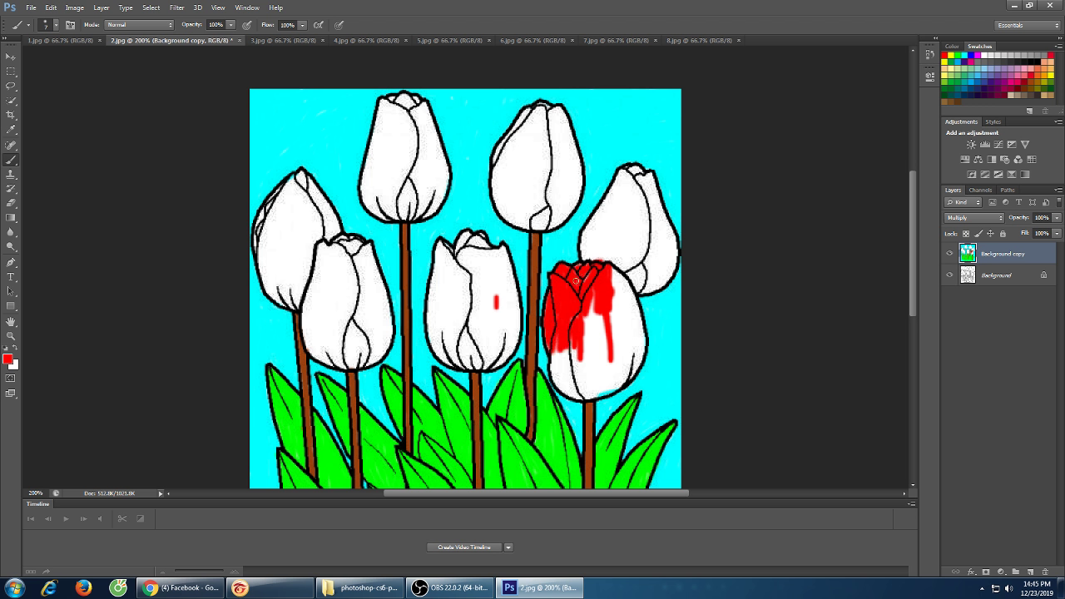
mouse_move(586, 287)
left_mouse_down()
mouse_move(594, 331)
mouse_move(574, 324)
left_mouse_up()
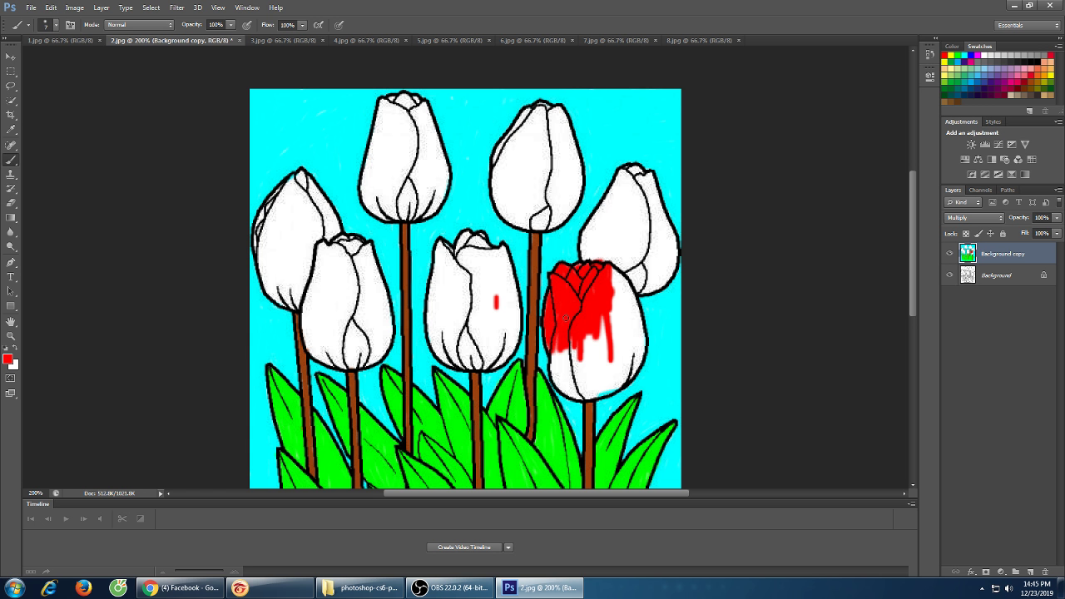
Fill the rest of the front-right tulip with red, covering the large right petal and the base down to the stem
mouse_move(630, 291)
left_mouse_down()
mouse_move(609, 266)
mouse_move(622, 300)
mouse_move(616, 273)
mouse_move(615, 291)
mouse_move(602, 281)
left_mouse_up()
mouse_move(613, 302)
left_mouse_down()
mouse_move(632, 307)
mouse_move(625, 285)
mouse_move(640, 329)
mouse_move(622, 280)
left_mouse_up()
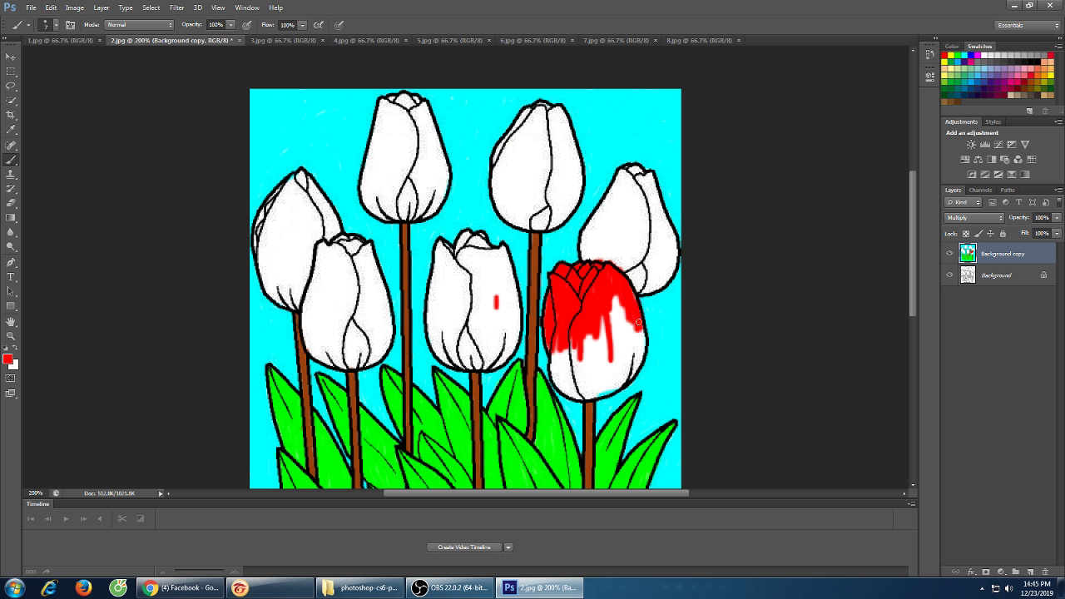
mouse_move(618, 294)
left_mouse_down()
mouse_move(602, 316)
mouse_move(610, 293)
mouse_move(606, 328)
mouse_move(615, 325)
mouse_move(617, 296)
mouse_move(618, 331)
mouse_move(586, 335)
left_mouse_up()
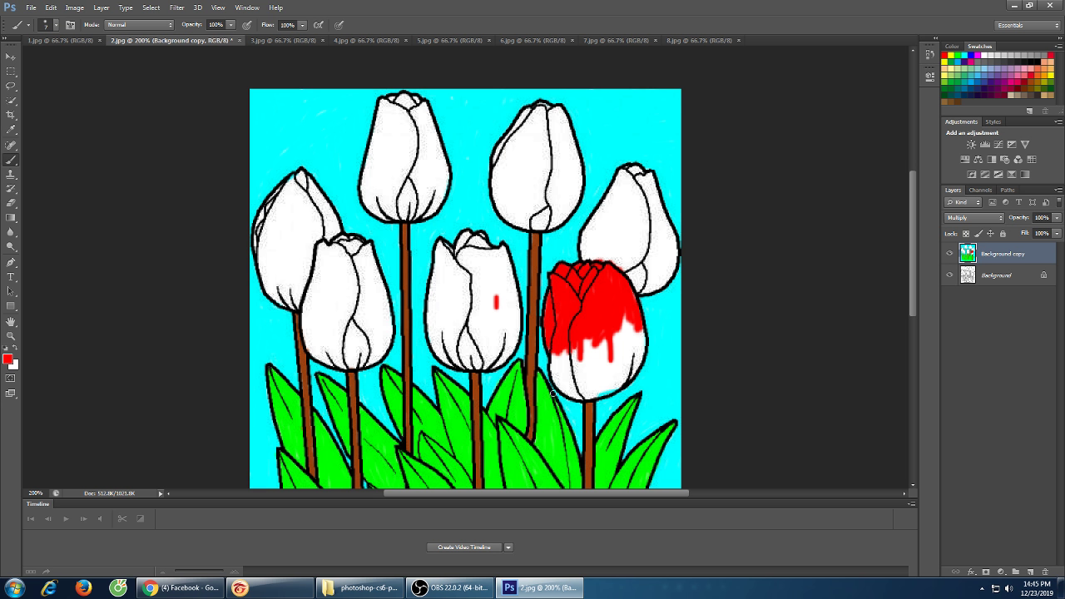
mouse_move(553, 394)
left_mouse_down()
mouse_move(563, 332)
mouse_move(569, 379)
mouse_move(564, 356)
mouse_move(562, 374)
mouse_move(562, 358)
mouse_move(590, 398)
mouse_move(563, 379)
left_mouse_up()
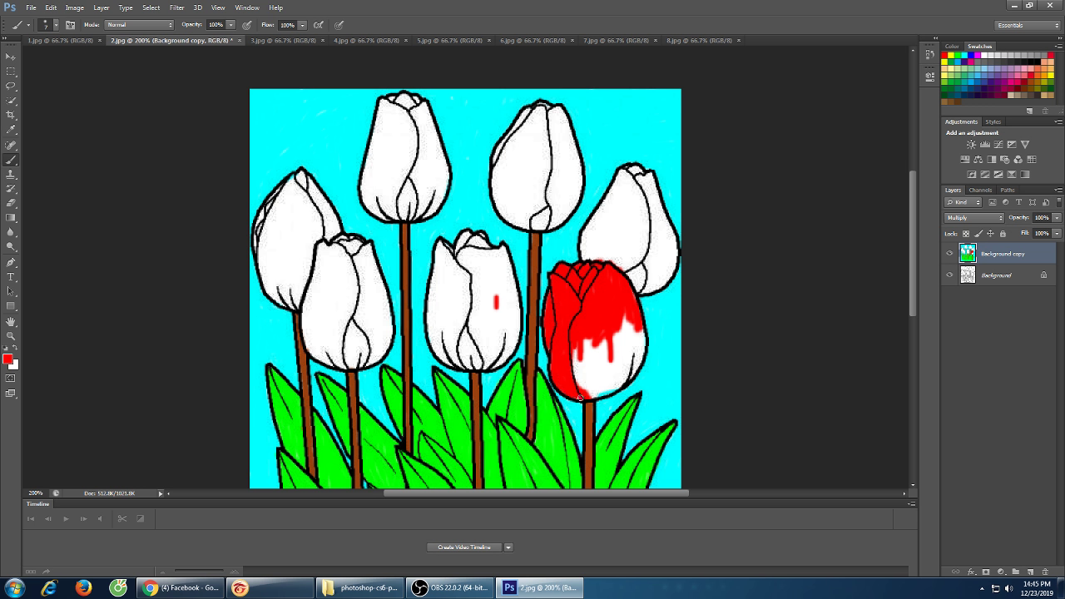
left_click_drag(576, 351, 575, 368)
mouse_move(632, 341)
left_mouse_down()
mouse_move(624, 314)
mouse_move(633, 338)
left_mouse_up()
mouse_move(642, 338)
left_mouse_down()
mouse_move(623, 377)
mouse_move(626, 336)
mouse_move(619, 374)
mouse_move(622, 332)
mouse_move(614, 371)
mouse_move(616, 332)
mouse_move(610, 356)
mouse_move(606, 337)
mouse_move(600, 373)
mouse_move(608, 321)
left_mouse_up()
mouse_move(595, 369)
left_mouse_down()
mouse_move(594, 382)
mouse_move(591, 343)
mouse_move(608, 336)
left_mouse_up()
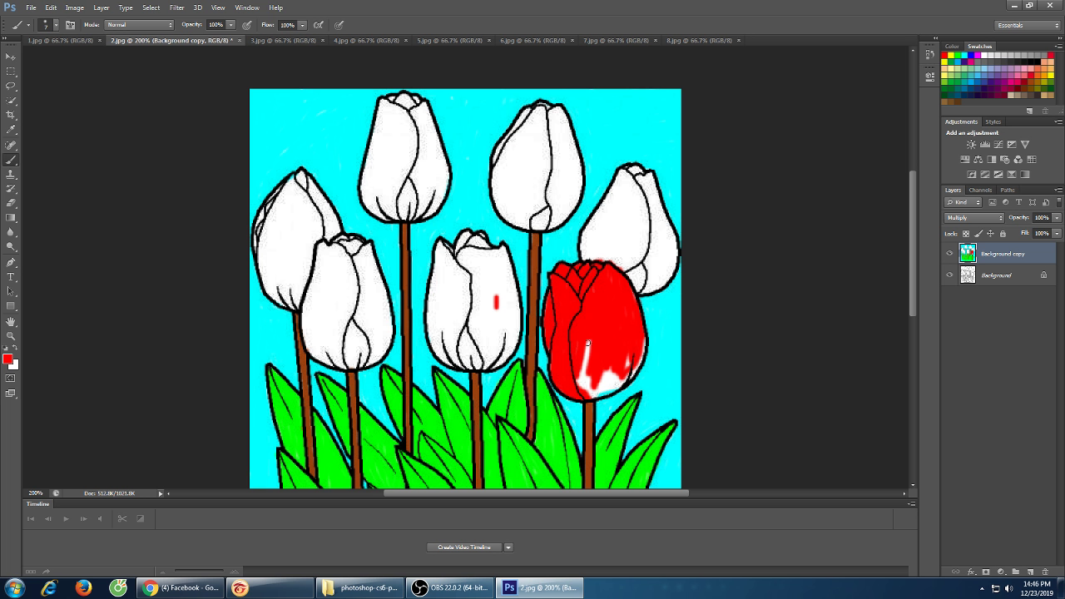
mouse_move(587, 342)
left_mouse_down()
mouse_move(581, 384)
mouse_move(589, 348)
mouse_move(585, 363)
left_mouse_up()
mouse_move(592, 363)
left_mouse_down()
mouse_move(575, 379)
mouse_move(587, 386)
mouse_move(605, 362)
mouse_move(593, 390)
mouse_move(608, 368)
mouse_move(609, 386)
mouse_move(595, 391)
mouse_move(624, 372)
mouse_move(615, 386)
left_mouse_up()
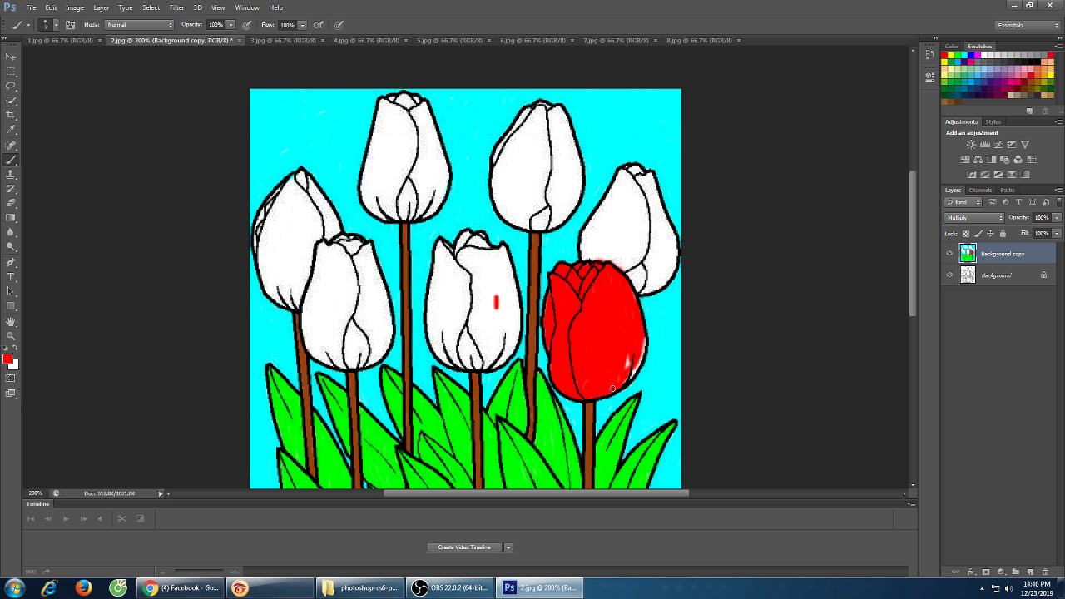
mouse_move(620, 380)
left_mouse_down()
mouse_move(645, 342)
mouse_move(626, 374)
mouse_move(642, 349)
mouse_move(628, 376)
mouse_move(637, 372)
left_mouse_up()
Paint the front-centre tulip's petal tips and the upper part of its left petal red, undoing strokes that stray
mouse_move(464, 235)
left_mouse_down()
mouse_move(466, 339)
mouse_move(480, 267)
mouse_move(475, 291)
mouse_move(468, 250)
left_mouse_up()
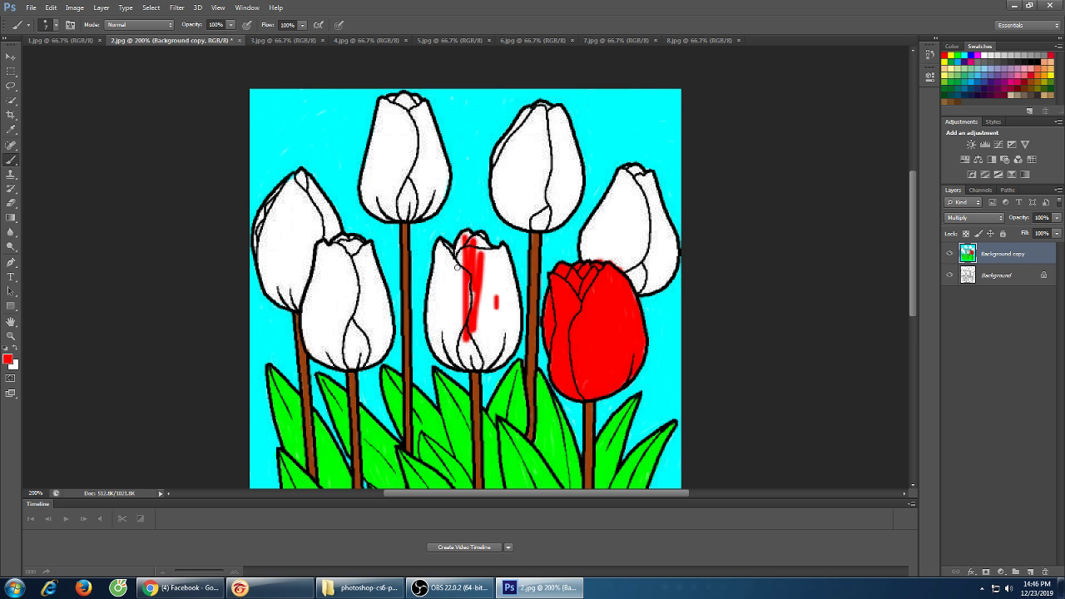
mouse_move(438, 241)
left_mouse_down()
mouse_move(490, 267)
mouse_move(473, 259)
left_mouse_up()
mouse_move(478, 255)
left_mouse_down()
mouse_move(462, 233)
mouse_move(454, 293)
left_mouse_up()
left_click_drag(447, 265, 449, 301)
left_click_drag(425, 255, 426, 280)
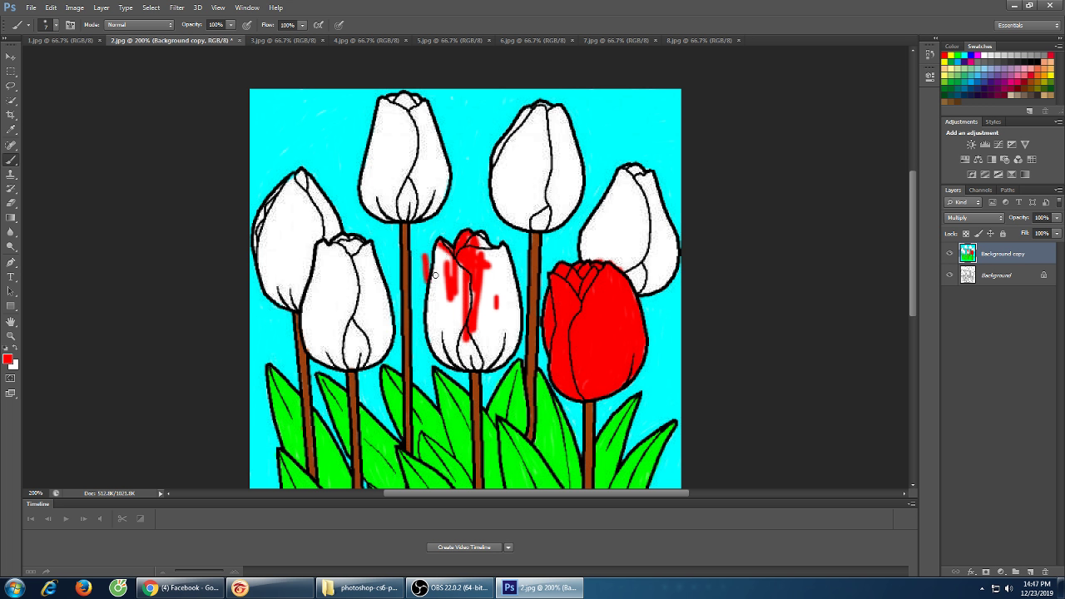
key("ctrl+z")
mouse_move(442, 251)
left_mouse_down()
mouse_move(445, 242)
mouse_move(456, 254)
left_mouse_up()
key("ctrl+z")
mouse_move(467, 241)
left_mouse_down()
mouse_move(458, 245)
mouse_move(480, 241)
left_mouse_up()
mouse_move(479, 235)
left_mouse_down()
mouse_move(485, 268)
mouse_move(485, 242)
mouse_move(508, 257)
mouse_move(488, 252)
mouse_move(502, 249)
left_mouse_up()
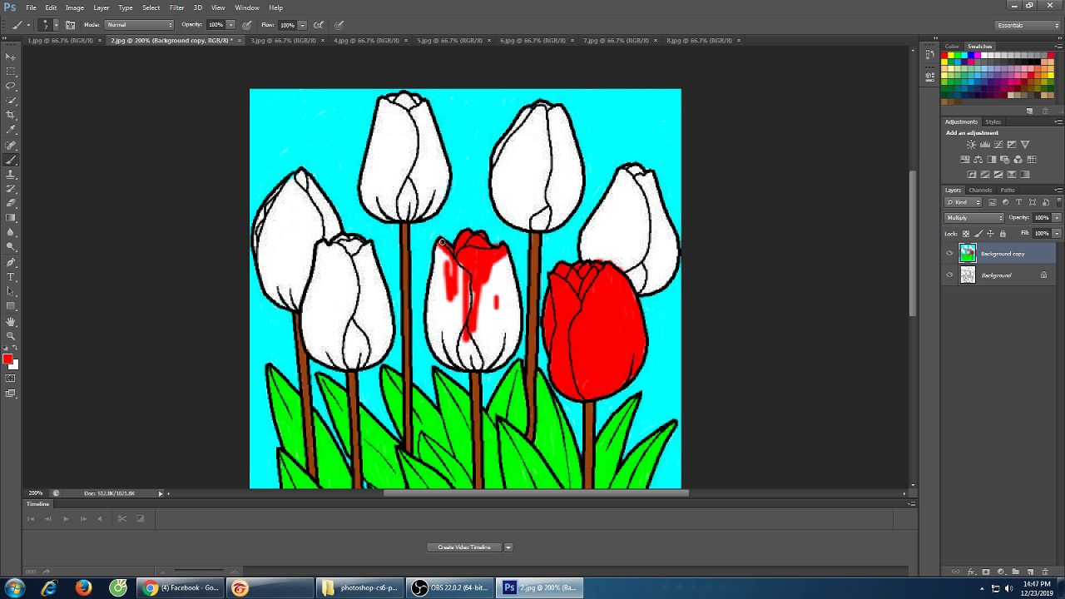
mouse_move(442, 242)
left_mouse_down()
mouse_move(444, 275)
mouse_move(445, 251)
left_mouse_up()
mouse_move(432, 257)
left_mouse_down()
mouse_move(436, 250)
mouse_move(445, 304)
mouse_move(442, 270)
mouse_move(455, 309)
mouse_move(464, 281)
mouse_move(470, 311)
left_mouse_up()
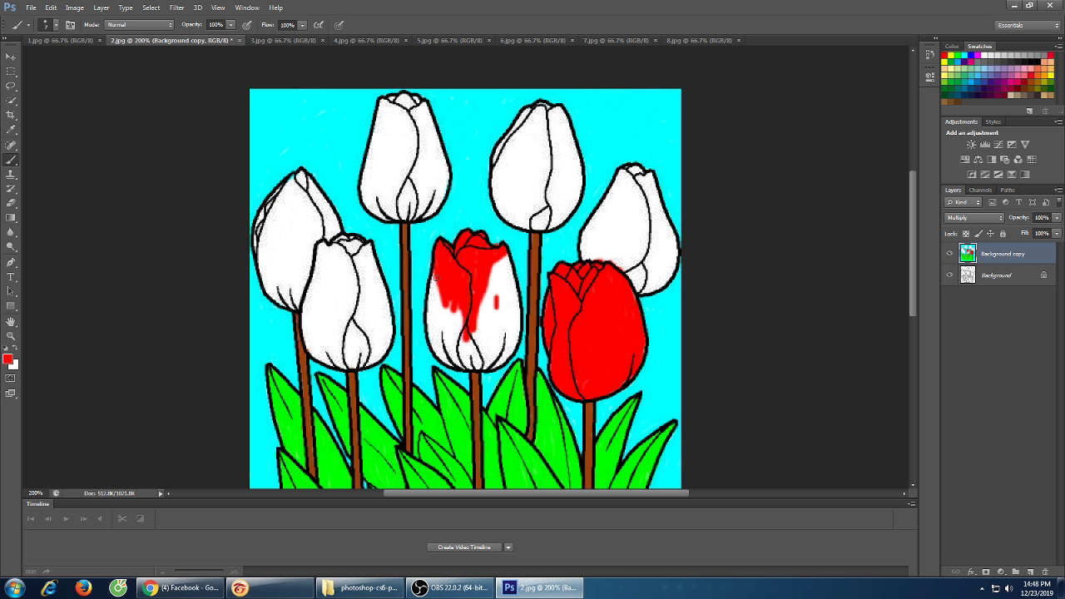
mouse_move(436, 278)
left_mouse_down()
mouse_move(437, 341)
mouse_move(438, 274)
mouse_move(435, 308)
left_mouse_up()
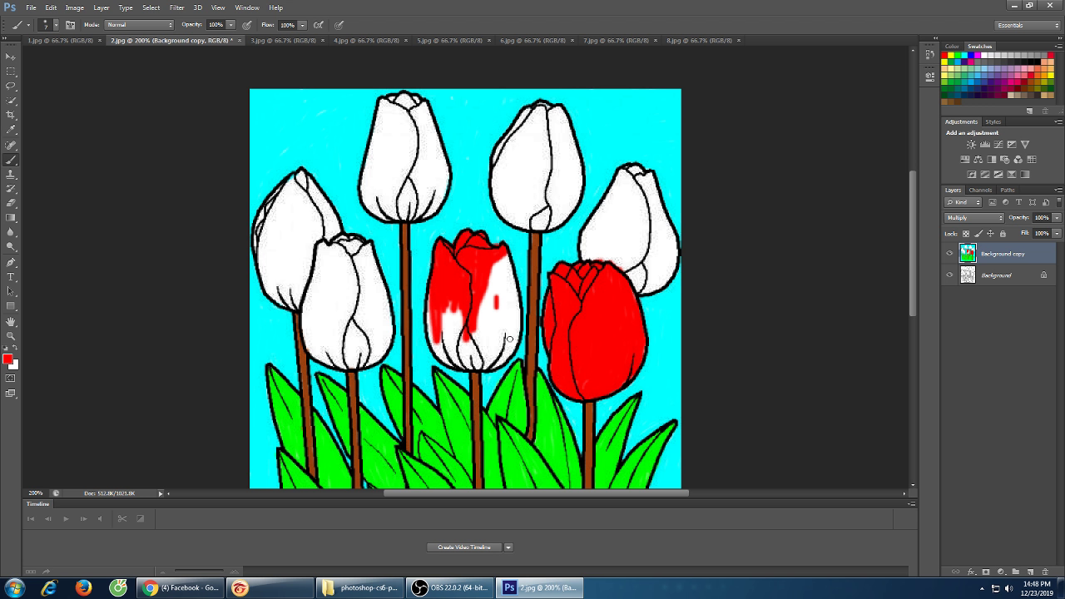
Fill the front-centre tulip's right petal and its base down to the stem with red
left_click_drag(483, 300, 491, 329)
mouse_move(489, 260)
left_mouse_down()
mouse_move(495, 309)
mouse_move(500, 256)
mouse_move(492, 303)
mouse_move(492, 264)
left_mouse_up()
mouse_move(514, 303)
left_mouse_down()
mouse_move(502, 250)
mouse_move(501, 283)
left_mouse_up()
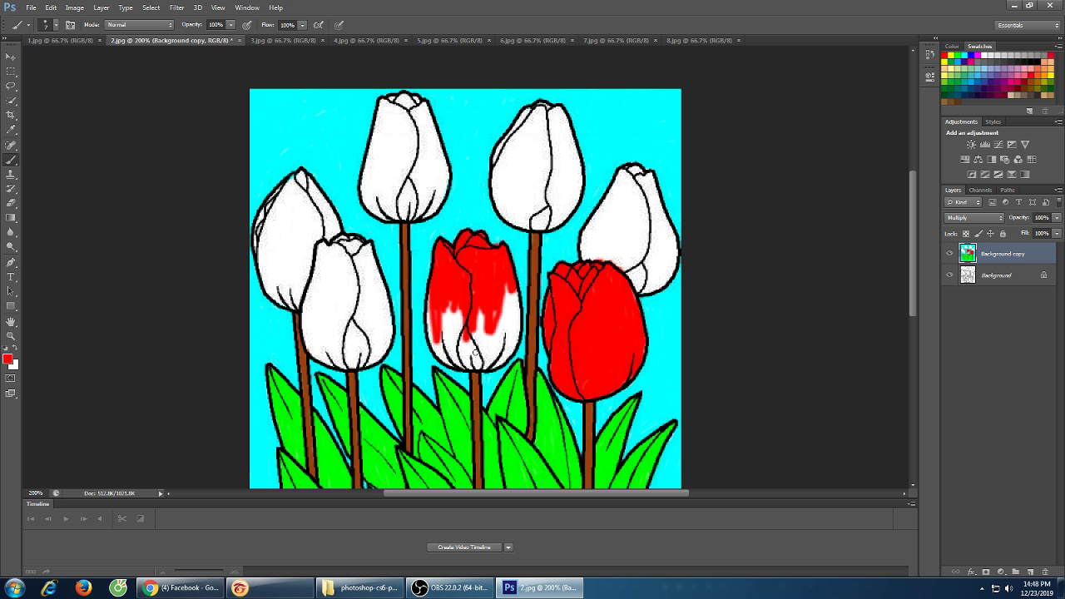
mouse_move(479, 363)
left_mouse_down()
mouse_move(457, 363)
mouse_move(476, 363)
left_mouse_up()
mouse_move(449, 307)
left_mouse_down()
mouse_move(451, 339)
mouse_move(465, 349)
mouse_move(456, 312)
mouse_move(450, 325)
mouse_move(449, 303)
mouse_move(445, 311)
mouse_move(447, 330)
mouse_move(489, 313)
left_mouse_up()
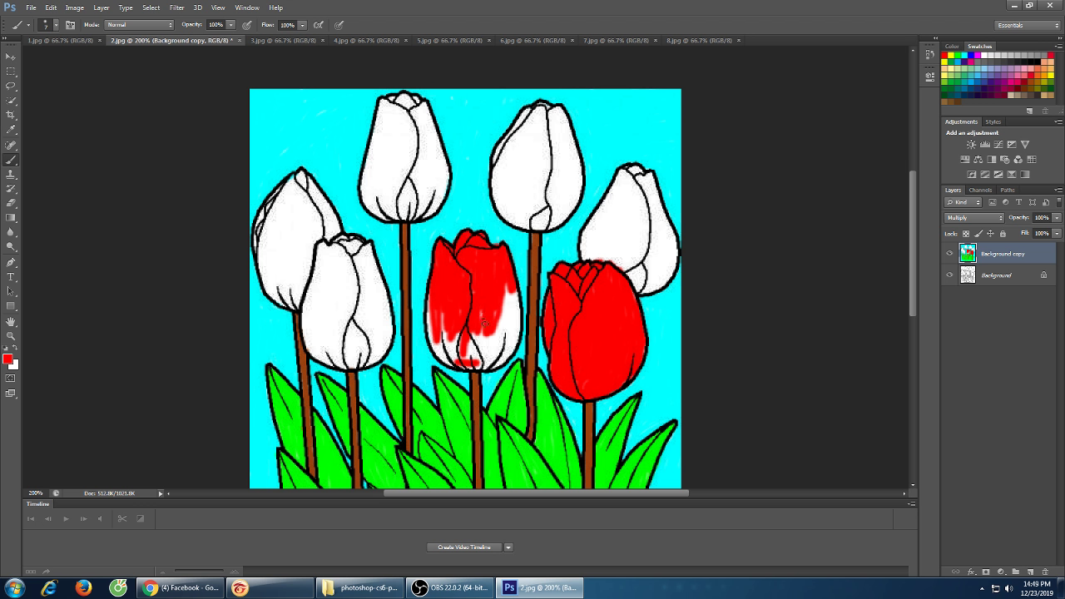
mouse_move(471, 349)
left_mouse_down()
mouse_move(488, 306)
mouse_move(483, 333)
mouse_move(503, 303)
mouse_move(502, 334)
left_mouse_up()
left_click_drag(508, 320, 505, 297)
mouse_move(510, 326)
left_mouse_down()
mouse_move(503, 288)
mouse_move(514, 306)
mouse_move(503, 347)
mouse_move(514, 295)
mouse_move(511, 339)
mouse_move(517, 306)
mouse_move(512, 348)
mouse_move(519, 326)
mouse_move(477, 346)
mouse_move(462, 327)
left_mouse_up()
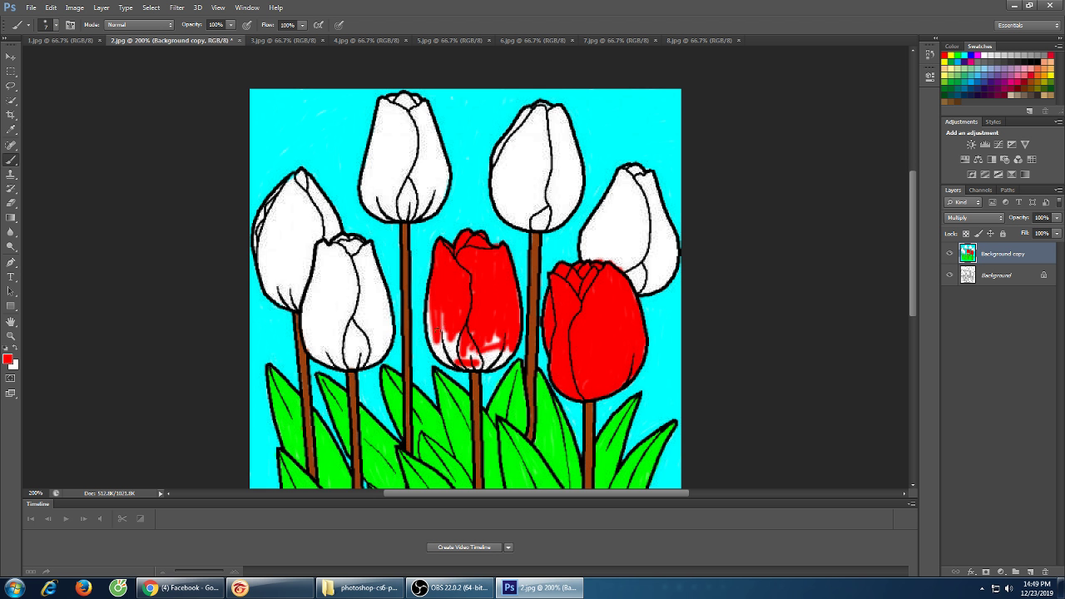
mouse_move(434, 335)
left_mouse_down()
mouse_move(433, 296)
mouse_move(430, 329)
mouse_move(432, 294)
mouse_move(451, 352)
mouse_move(471, 331)
mouse_move(478, 352)
mouse_move(466, 358)
mouse_move(504, 326)
mouse_move(497, 345)
mouse_move(474, 356)
mouse_move(505, 350)
left_mouse_up()
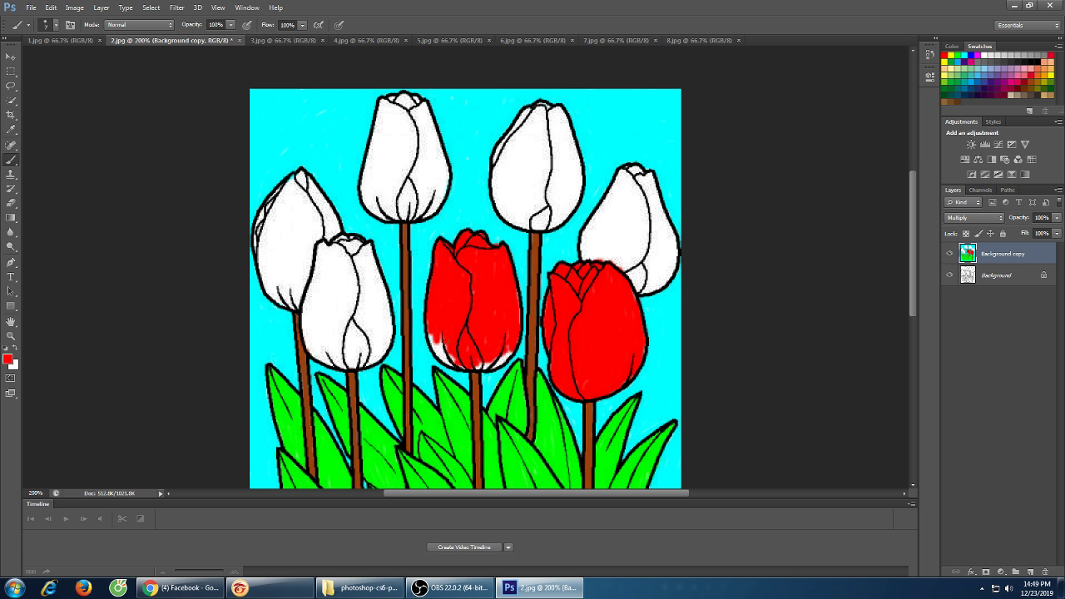
mouse_move(432, 334)
left_mouse_down()
mouse_move(431, 351)
mouse_move(445, 359)
mouse_move(439, 341)
left_mouse_up()
mouse_move(479, 367)
left_mouse_down()
mouse_move(491, 364)
mouse_move(457, 363)
mouse_move(494, 364)
mouse_move(497, 352)
left_mouse_up()
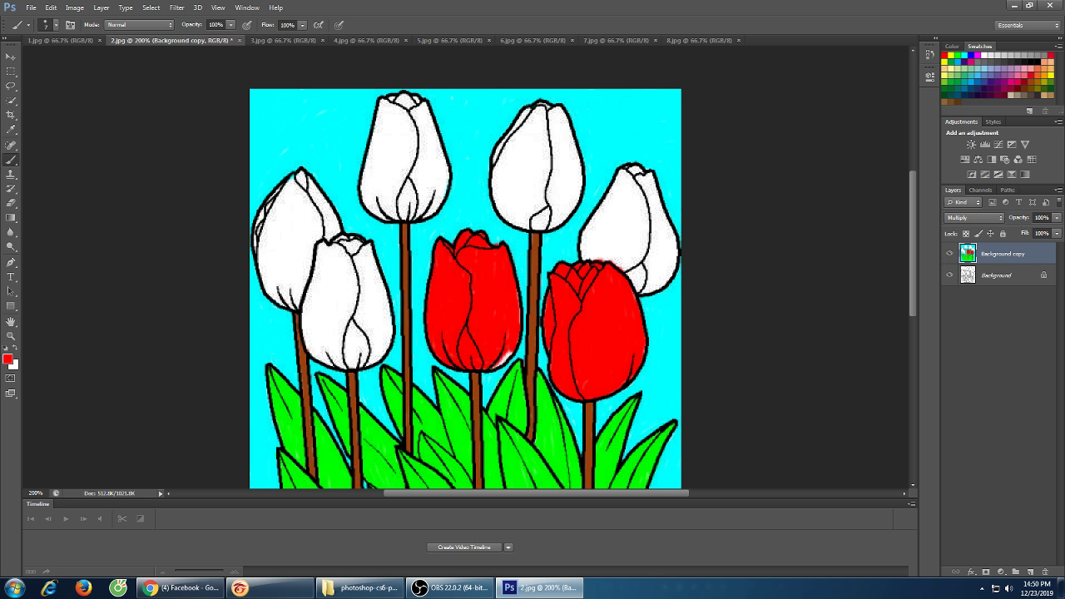
left_click_drag(494, 367, 511, 363)
key("ctrl+z")
Paint the whole front-left tulip red, from the petal tips down to the stem
mouse_move(323, 244)
left_mouse_down()
mouse_move(354, 334)
mouse_move(327, 249)
mouse_move(362, 242)
mouse_move(333, 243)
mouse_move(346, 274)
mouse_move(335, 287)
mouse_move(330, 251)
left_mouse_up()
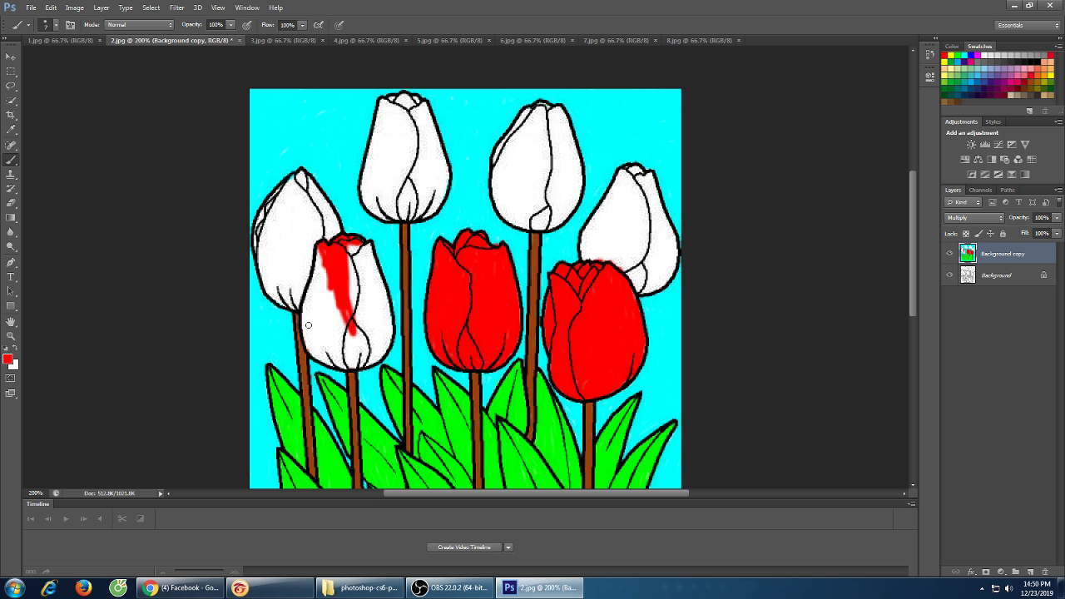
left_click_drag(325, 281, 320, 243)
mouse_move(353, 298)
left_mouse_down()
mouse_move(355, 248)
mouse_move(351, 306)
mouse_move(355, 248)
mouse_move(346, 240)
mouse_move(353, 273)
mouse_move(365, 280)
mouse_move(365, 244)
mouse_move(367, 277)
mouse_move(378, 281)
mouse_move(378, 251)
left_mouse_up()
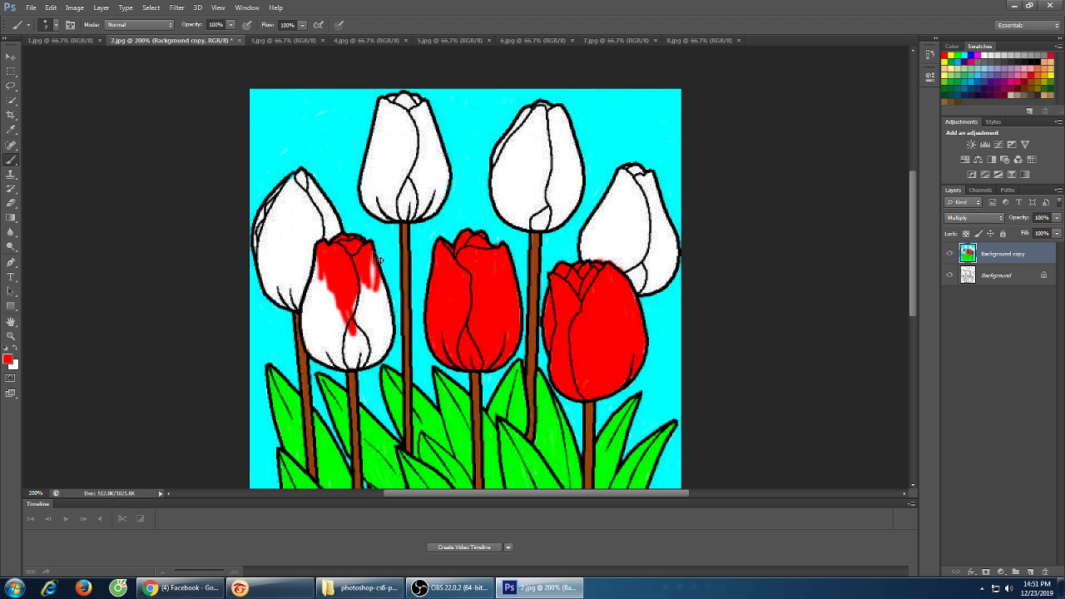
key("ctrl+z")
mouse_move(362, 294)
left_mouse_down()
mouse_move(370, 272)
mouse_move(366, 330)
mouse_move(363, 283)
mouse_move(354, 318)
left_mouse_up()
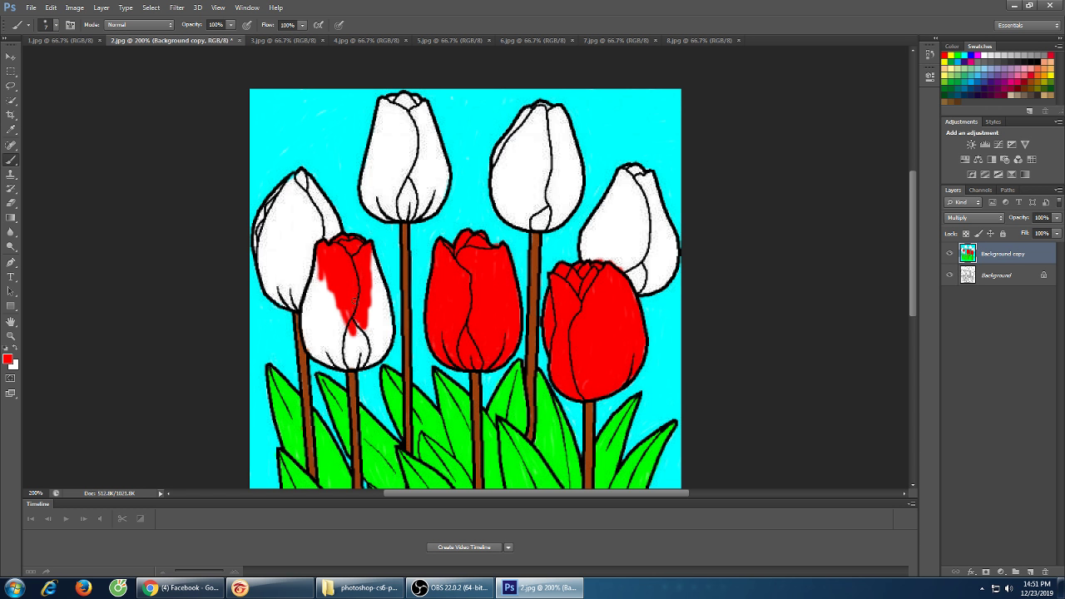
mouse_move(370, 248)
left_mouse_down()
mouse_move(388, 332)
mouse_move(383, 291)
left_mouse_up()
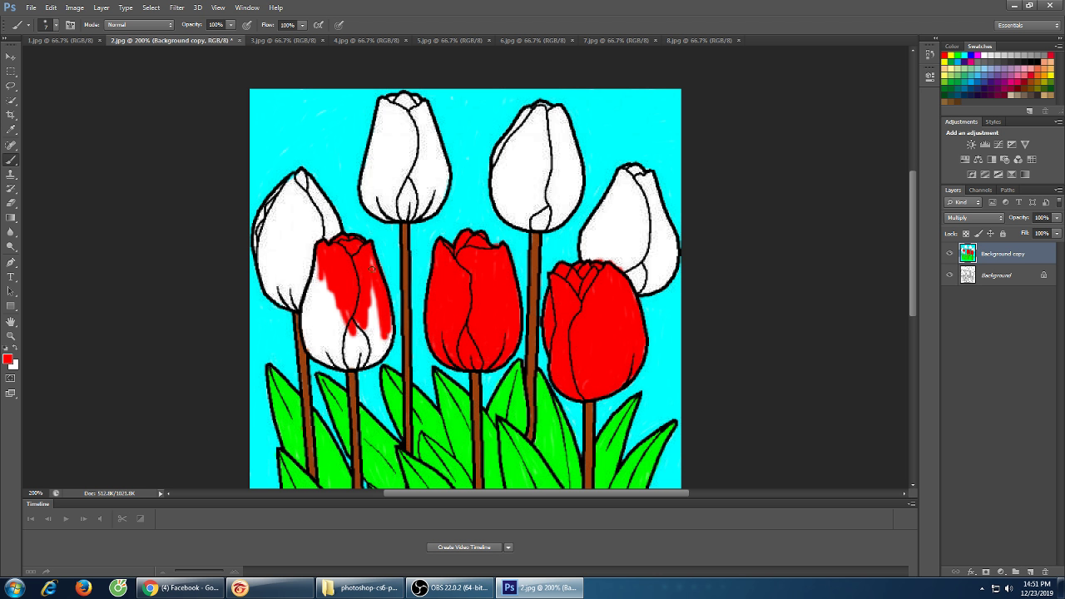
mouse_move(372, 256)
left_mouse_down()
mouse_move(377, 345)
mouse_move(363, 284)
mouse_move(368, 329)
mouse_move(312, 299)
mouse_move(322, 253)
mouse_move(315, 309)
mouse_move(318, 270)
mouse_move(322, 321)
mouse_move(331, 266)
mouse_move(330, 321)
mouse_move(325, 272)
mouse_move(323, 300)
mouse_move(329, 284)
mouse_move(336, 317)
mouse_move(308, 343)
mouse_move(314, 294)
left_mouse_up()
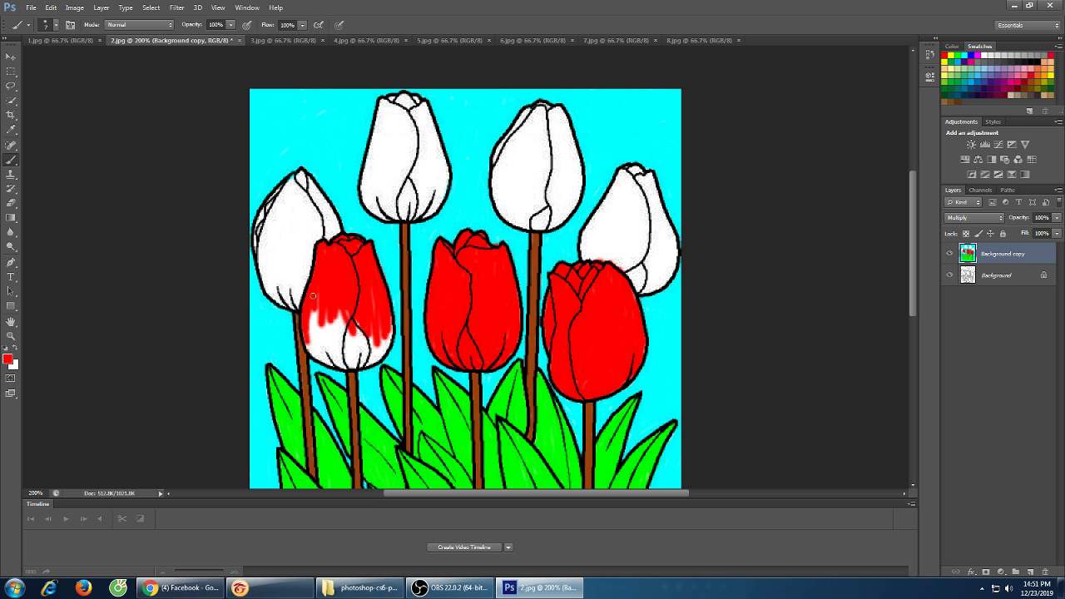
mouse_move(313, 295)
left_mouse_down()
mouse_move(338, 320)
mouse_move(341, 341)
mouse_move(353, 311)
left_mouse_up()
mouse_move(354, 329)
left_mouse_down()
mouse_move(307, 317)
mouse_move(338, 334)
mouse_move(310, 319)
mouse_move(335, 341)
mouse_move(316, 340)
mouse_move(308, 327)
mouse_move(366, 349)
mouse_move(308, 336)
mouse_move(362, 355)
mouse_move(315, 350)
mouse_move(307, 337)
mouse_move(341, 356)
left_mouse_up()
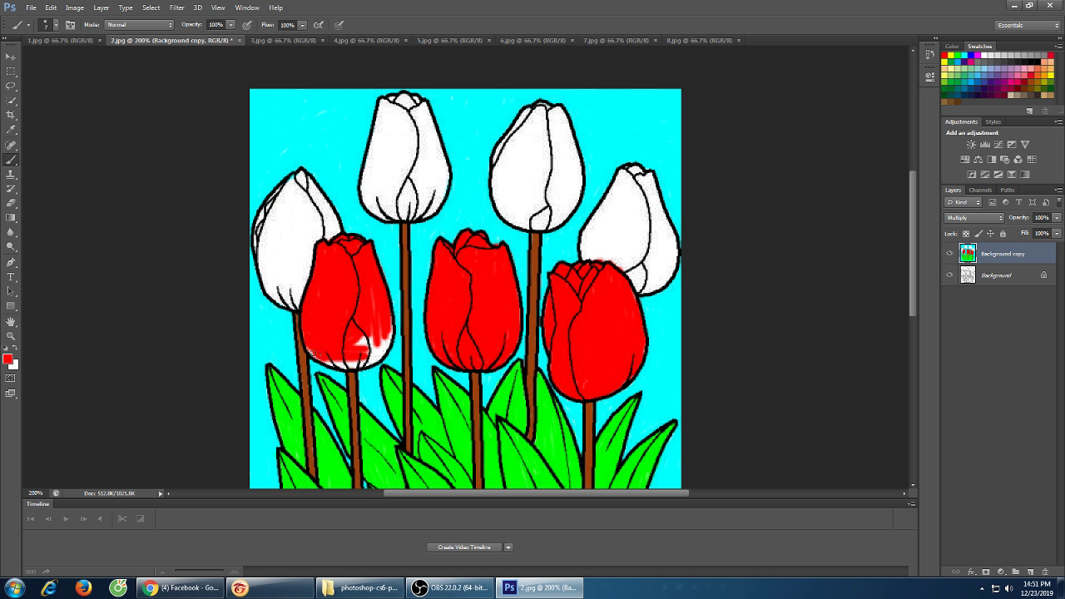
mouse_move(316, 360)
left_mouse_down()
mouse_move(371, 359)
mouse_move(379, 341)
mouse_move(358, 343)
left_mouse_up()
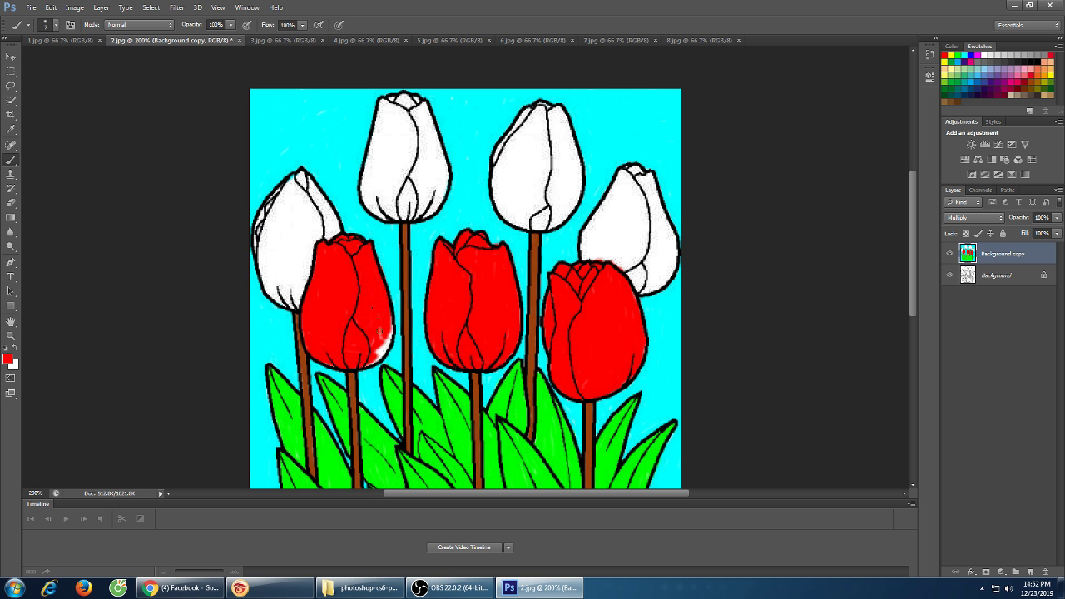
mouse_move(380, 332)
left_mouse_down()
mouse_move(369, 367)
mouse_move(372, 346)
mouse_move(368, 363)
mouse_move(383, 351)
mouse_move(373, 359)
left_mouse_up()
Switch the brush colour to magenta and paint the far-right tulip's tip, base and right petal
left_click(1014, 82)
mouse_move(626, 183)
left_mouse_down()
mouse_move(629, 238)
mouse_move(635, 170)
mouse_move(638, 201)
mouse_move(637, 178)
mouse_move(592, 258)
mouse_move(585, 244)
mouse_move(587, 253)
mouse_move(610, 255)
mouse_move(603, 261)
mouse_move(626, 259)
mouse_move(626, 260)
left_mouse_up()
left_click(974, 55)
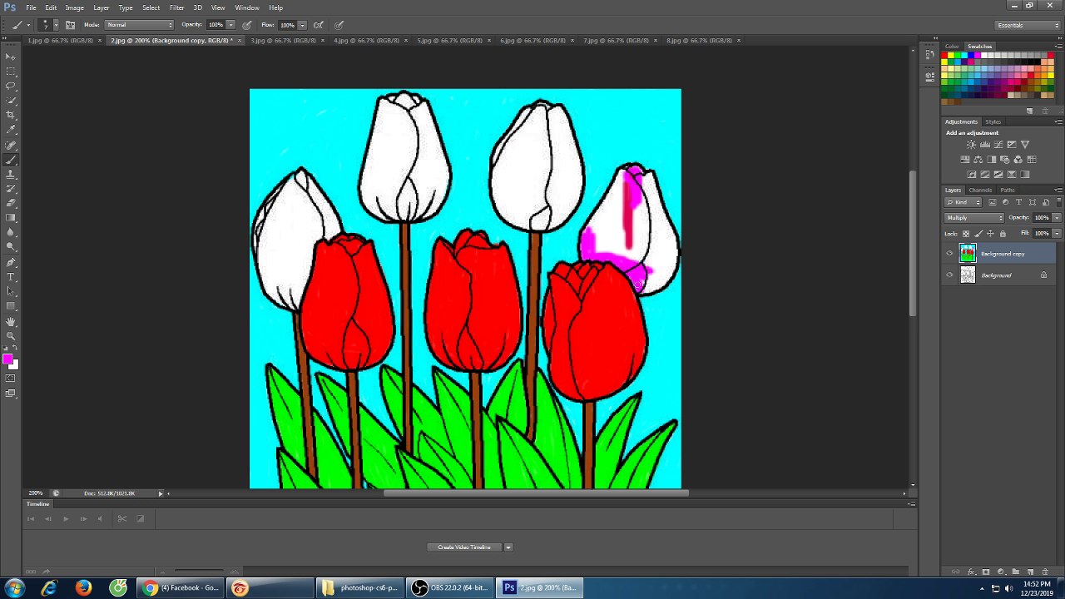
mouse_move(631, 274)
left_mouse_down()
mouse_move(657, 282)
mouse_move(652, 250)
mouse_move(643, 273)
mouse_move(660, 246)
mouse_move(659, 270)
mouse_move(660, 259)
left_mouse_up()
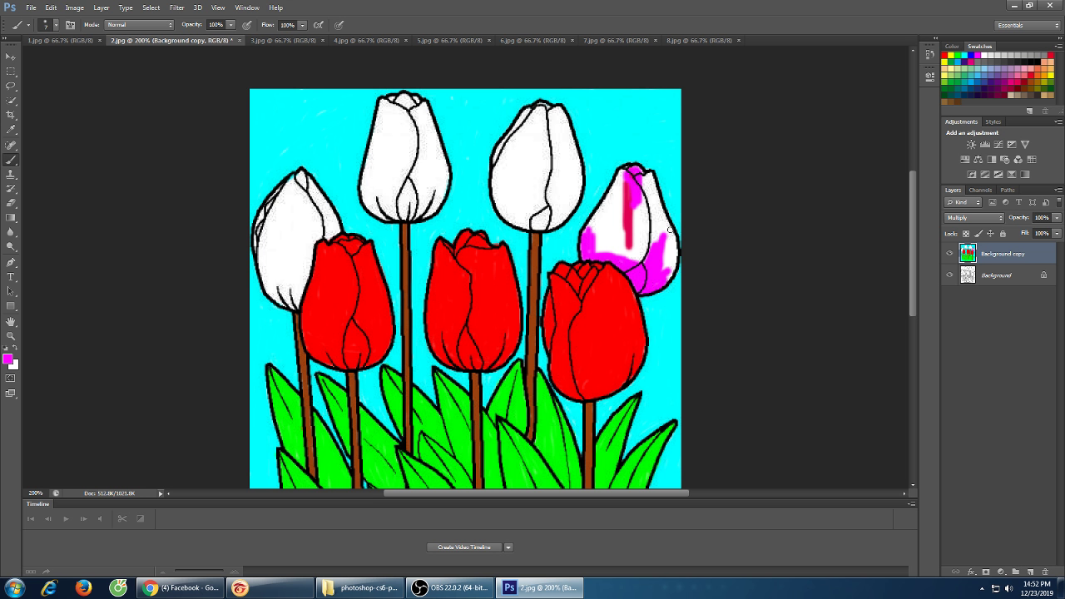
mouse_move(670, 229)
left_mouse_down()
mouse_move(674, 268)
mouse_move(660, 237)
mouse_move(668, 264)
mouse_move(670, 235)
left_mouse_up()
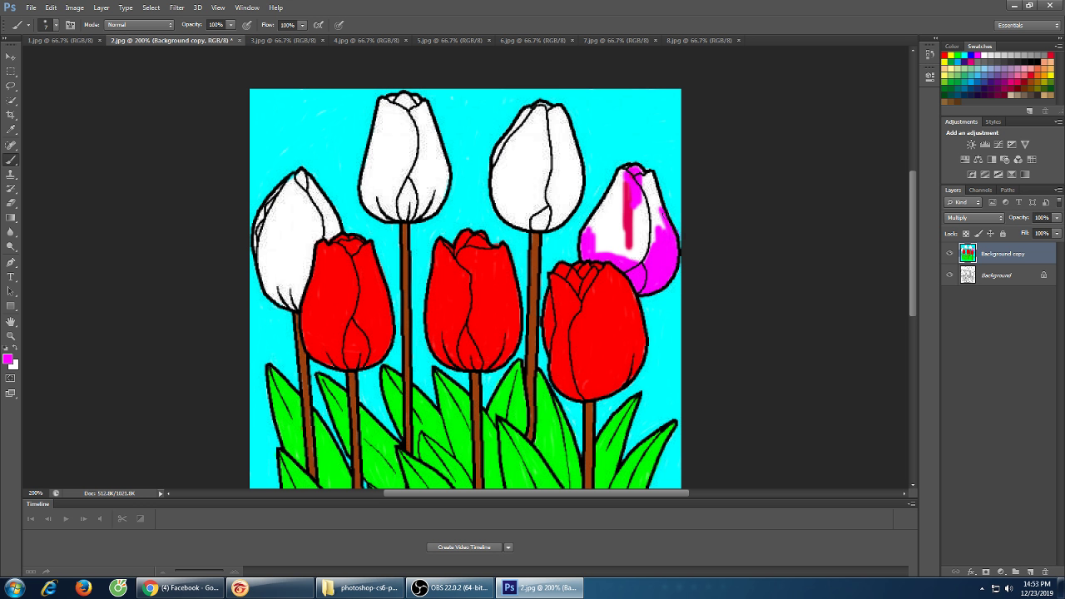
left_click_drag(650, 178, 659, 247)
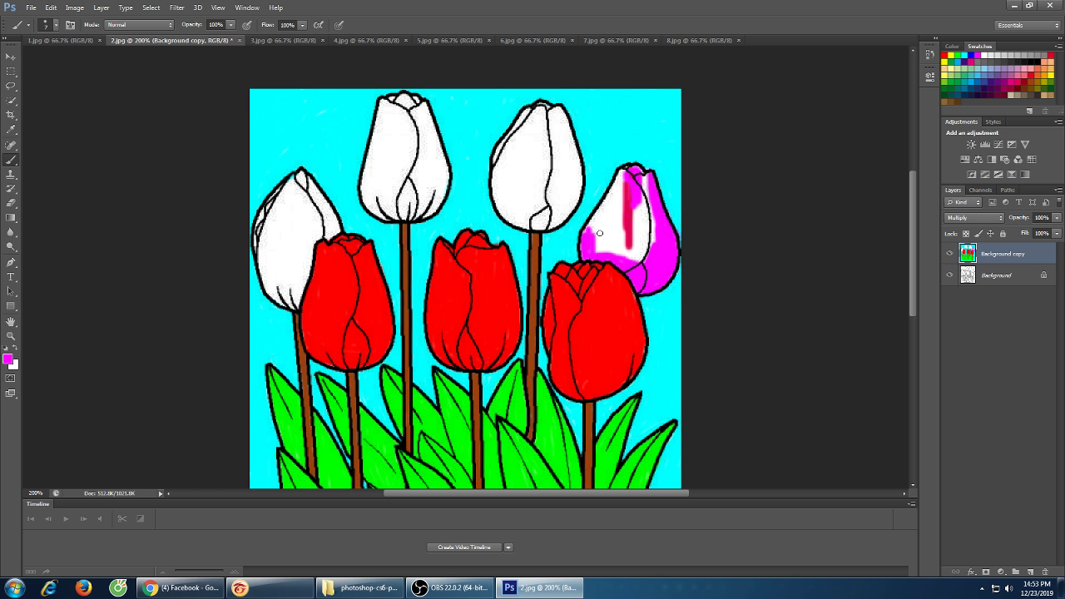
Fill the far-right tulip's large left petal with magenta, covering the crimson trial stroke
mouse_move(586, 232)
left_mouse_down()
mouse_move(605, 206)
mouse_move(592, 248)
left_mouse_up()
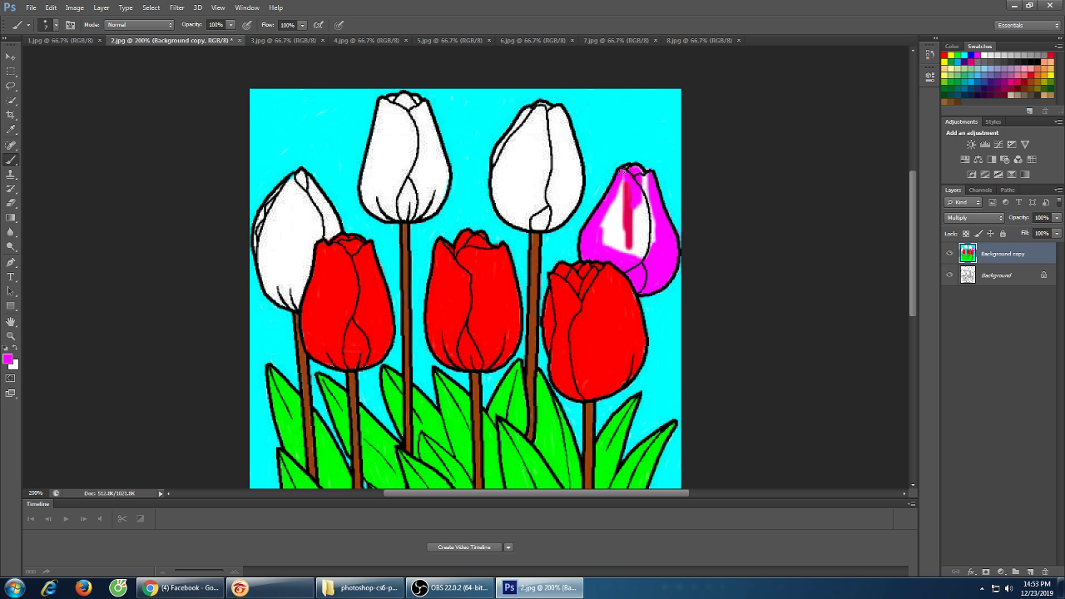
mouse_move(629, 177)
left_mouse_down()
mouse_move(624, 228)
mouse_move(631, 218)
left_mouse_up()
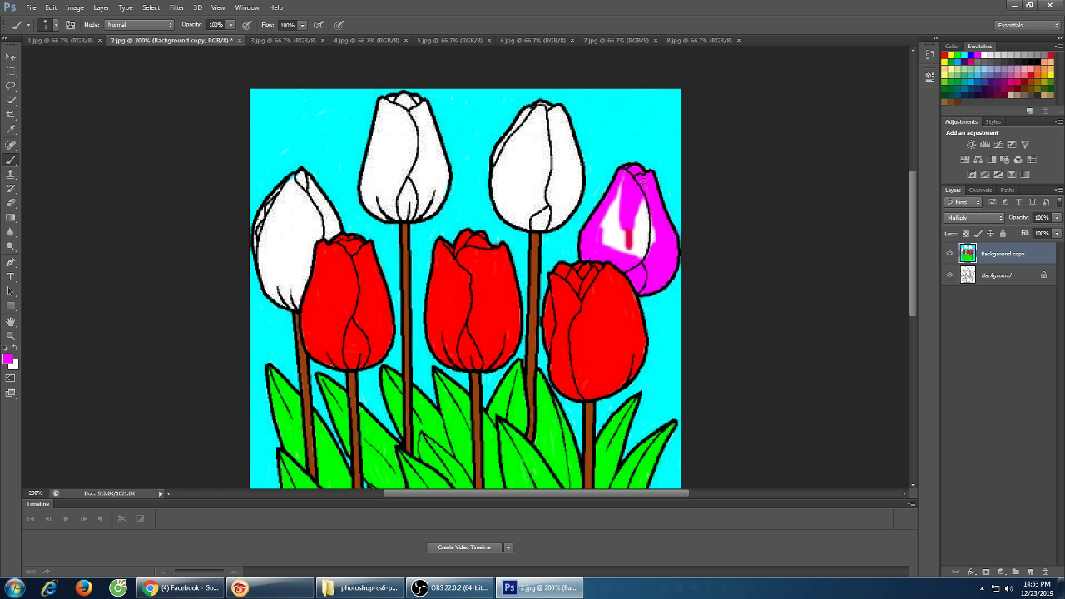
left_click_drag(643, 213, 644, 198)
mouse_move(626, 172)
left_mouse_down()
mouse_move(600, 246)
mouse_move(625, 184)
mouse_move(614, 216)
mouse_move(622, 188)
mouse_move(646, 235)
mouse_move(652, 228)
left_mouse_up()
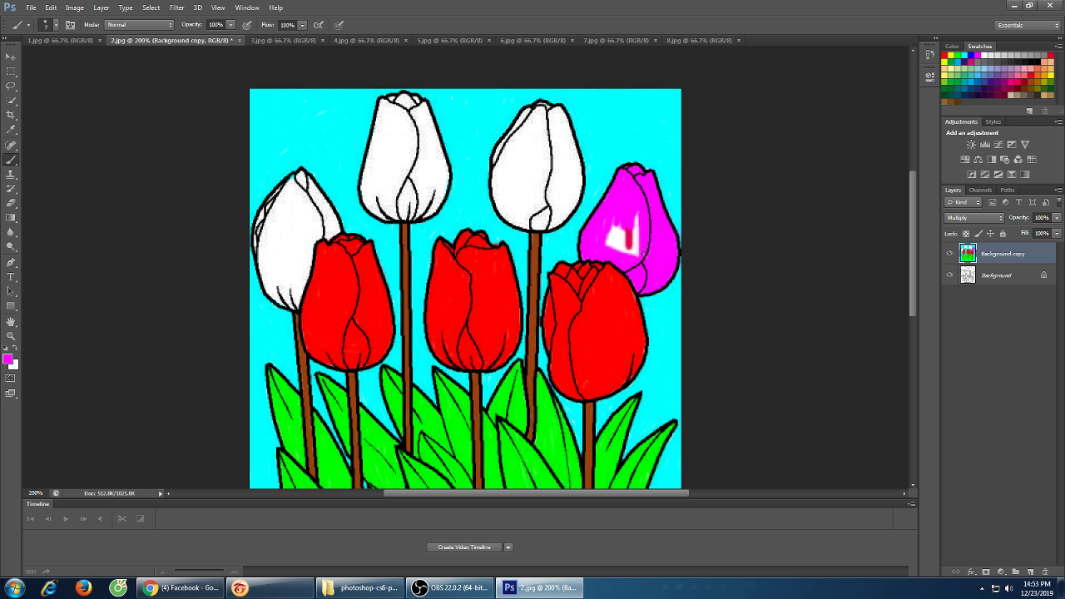
mouse_move(643, 254)
left_mouse_down()
mouse_move(637, 217)
mouse_move(636, 236)
mouse_move(608, 225)
mouse_move(624, 223)
left_mouse_up()
mouse_move(646, 236)
left_mouse_down()
mouse_move(605, 232)
mouse_move(642, 254)
left_mouse_up()
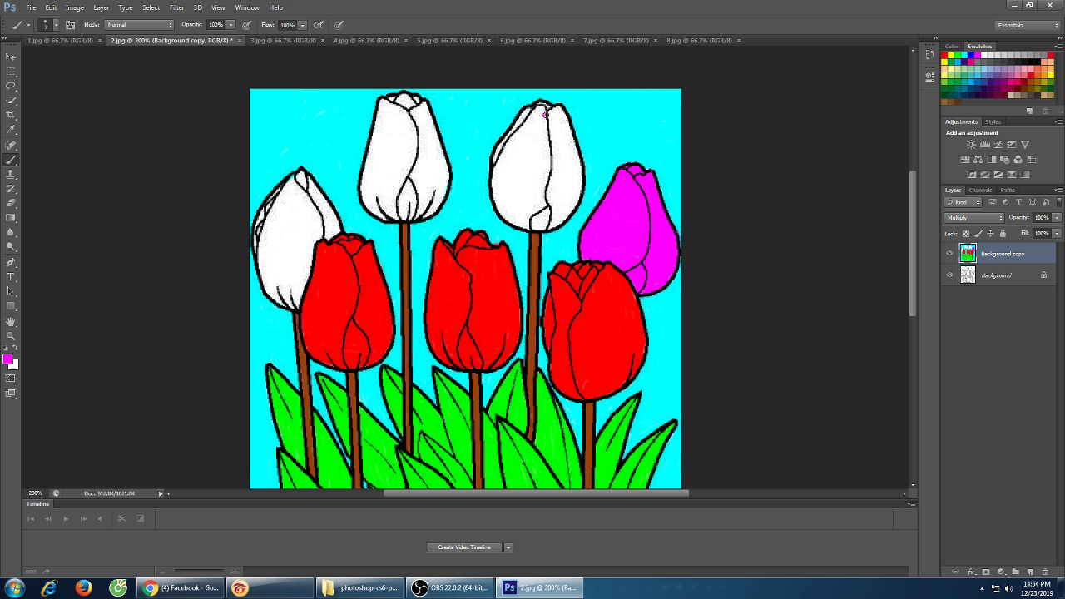
Paint the upper part of the back-right tulip magenta, covering the tip and the tops of both petals
mouse_move(546, 111)
left_mouse_down()
mouse_move(542, 224)
mouse_move(537, 118)
left_mouse_up()
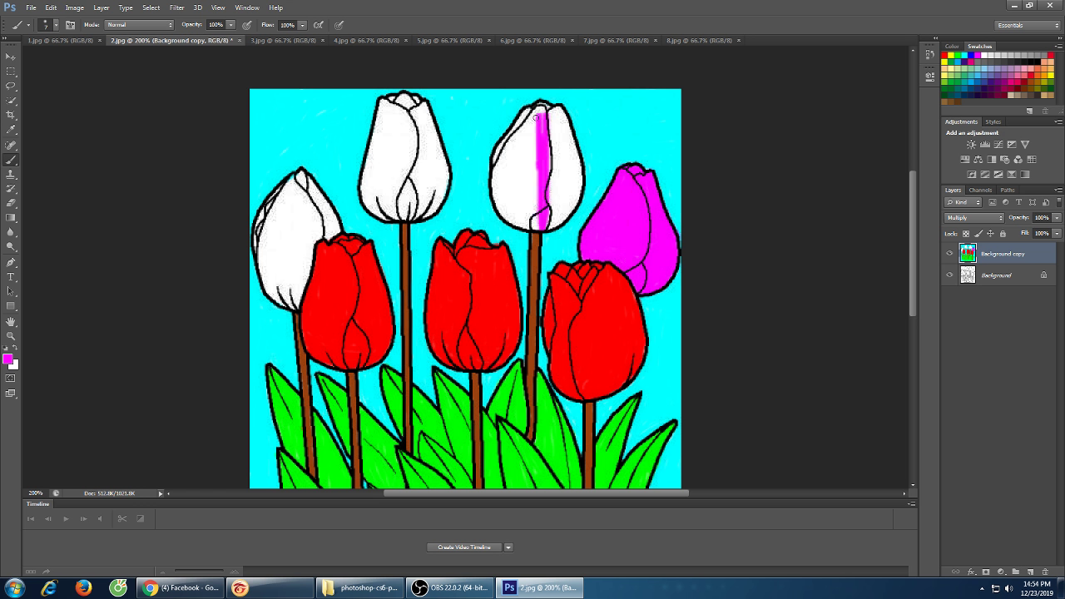
mouse_move(496, 189)
left_mouse_down()
mouse_move(507, 135)
mouse_move(496, 157)
left_mouse_up()
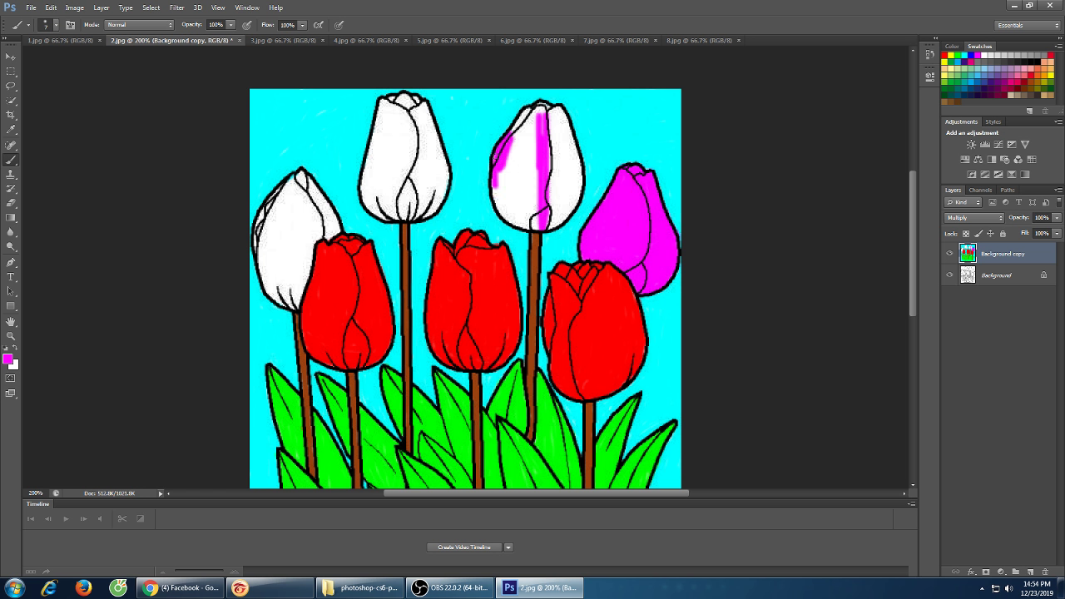
mouse_move(519, 118)
left_mouse_down()
mouse_move(511, 150)
mouse_move(541, 103)
mouse_move(528, 112)
mouse_move(552, 109)
mouse_move(542, 105)
mouse_move(528, 139)
mouse_move(529, 156)
mouse_move(536, 112)
mouse_move(542, 149)
mouse_move(530, 131)
mouse_move(528, 148)
mouse_move(530, 160)
mouse_move(542, 149)
mouse_move(555, 186)
mouse_move(549, 145)
mouse_move(536, 149)
mouse_move(532, 179)
mouse_move(528, 137)
mouse_move(516, 207)
mouse_move(514, 156)
mouse_move(503, 204)
mouse_move(501, 177)
left_mouse_up()
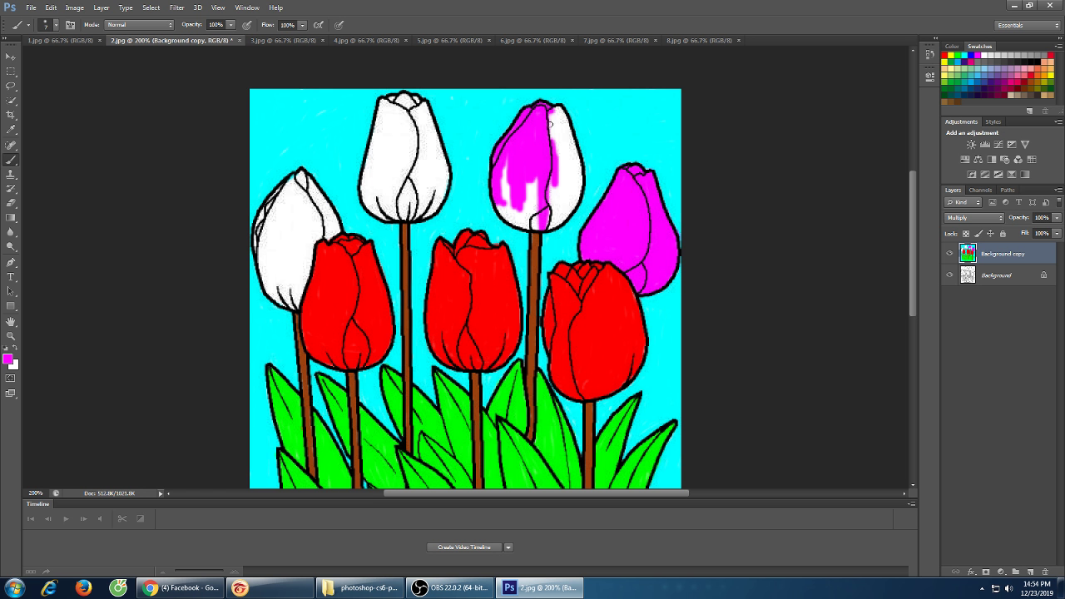
mouse_move(550, 114)
left_mouse_down()
mouse_move(555, 145)
mouse_move(560, 129)
left_mouse_up()
mouse_move(551, 136)
left_mouse_down()
mouse_move(556, 110)
mouse_move(562, 135)
left_mouse_up()
mouse_move(505, 198)
left_mouse_down()
mouse_move(553, 138)
mouse_move(566, 175)
mouse_move(560, 118)
mouse_move(562, 170)
mouse_move(562, 143)
left_mouse_up()
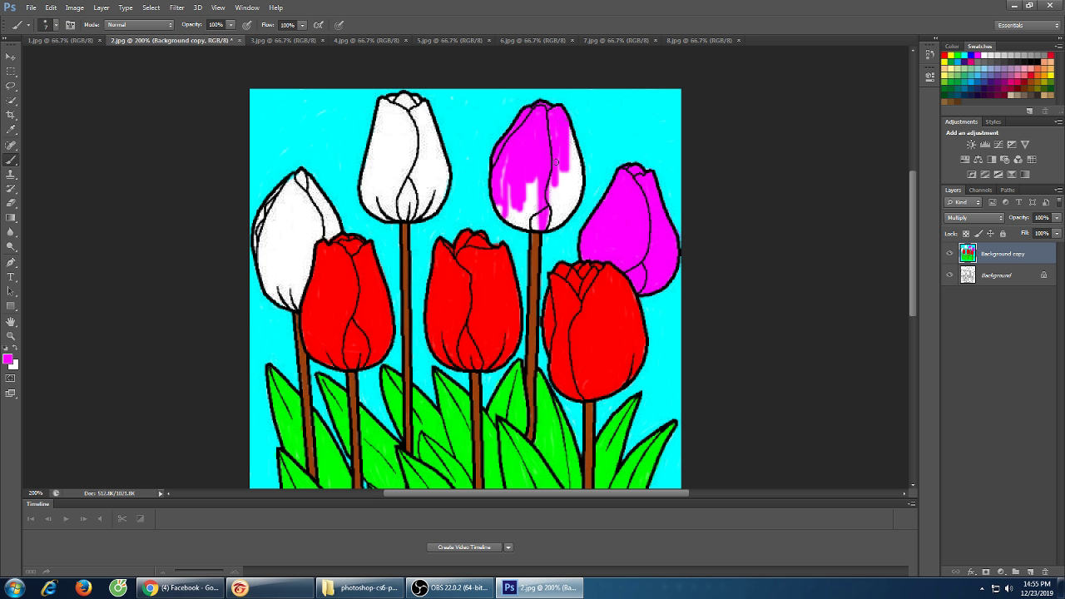
Fill the rest of the back-right tulip with magenta, covering the right petal, lower left petal and base
mouse_move(557, 170)
left_mouse_down()
mouse_move(552, 198)
mouse_move(549, 172)
left_mouse_up()
mouse_move(546, 213)
left_mouse_down()
mouse_move(561, 215)
mouse_move(547, 226)
mouse_move(574, 197)
mouse_move(572, 206)
mouse_move(561, 218)
mouse_move(576, 195)
mouse_move(546, 215)
mouse_move(559, 179)
mouse_move(566, 204)
mouse_move(566, 177)
left_mouse_up()
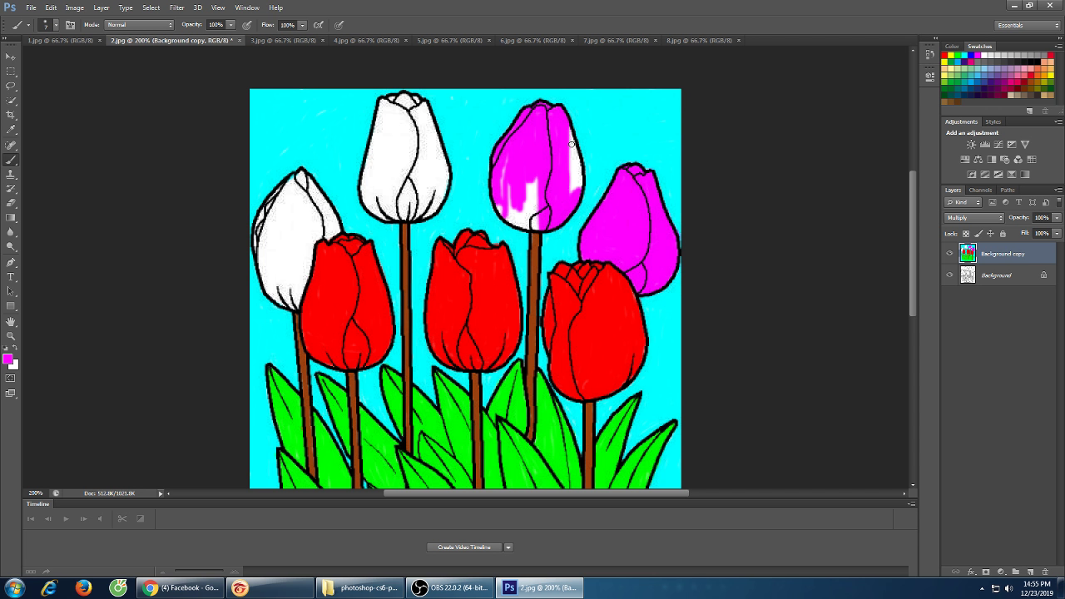
mouse_move(570, 129)
left_mouse_down()
mouse_move(574, 170)
mouse_move(572, 143)
left_mouse_up()
mouse_move(577, 183)
left_mouse_down()
mouse_move(577, 152)
mouse_move(578, 189)
left_mouse_up()
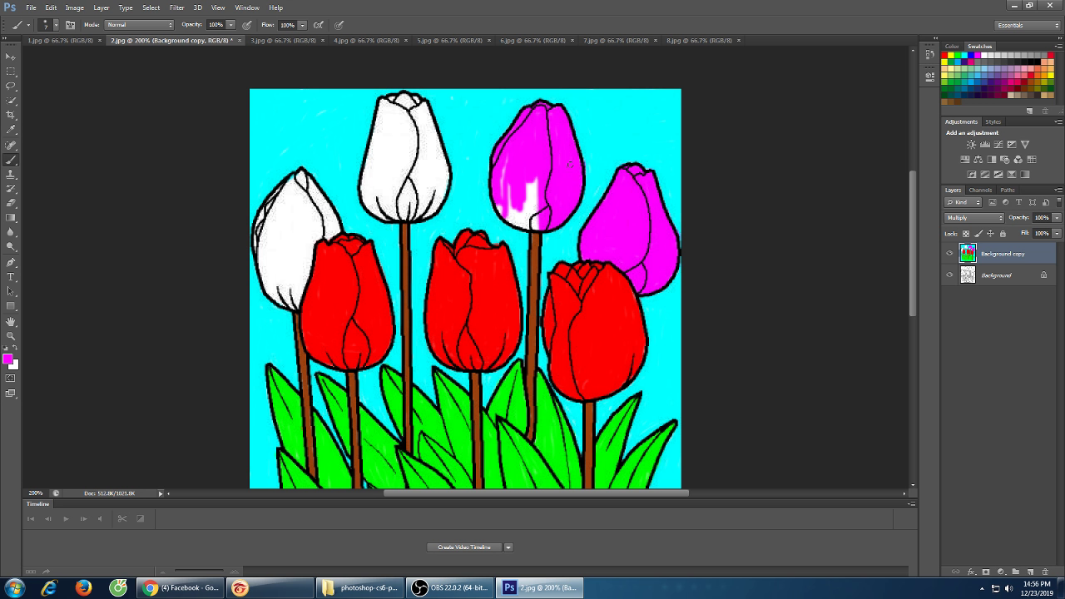
mouse_move(537, 175)
left_mouse_down()
mouse_move(534, 196)
mouse_move(529, 183)
mouse_move(503, 194)
mouse_move(499, 173)
mouse_move(504, 198)
mouse_move(514, 182)
mouse_move(513, 210)
mouse_move(535, 202)
mouse_move(498, 208)
mouse_move(540, 223)
mouse_move(508, 215)
mouse_move(523, 214)
left_mouse_up()
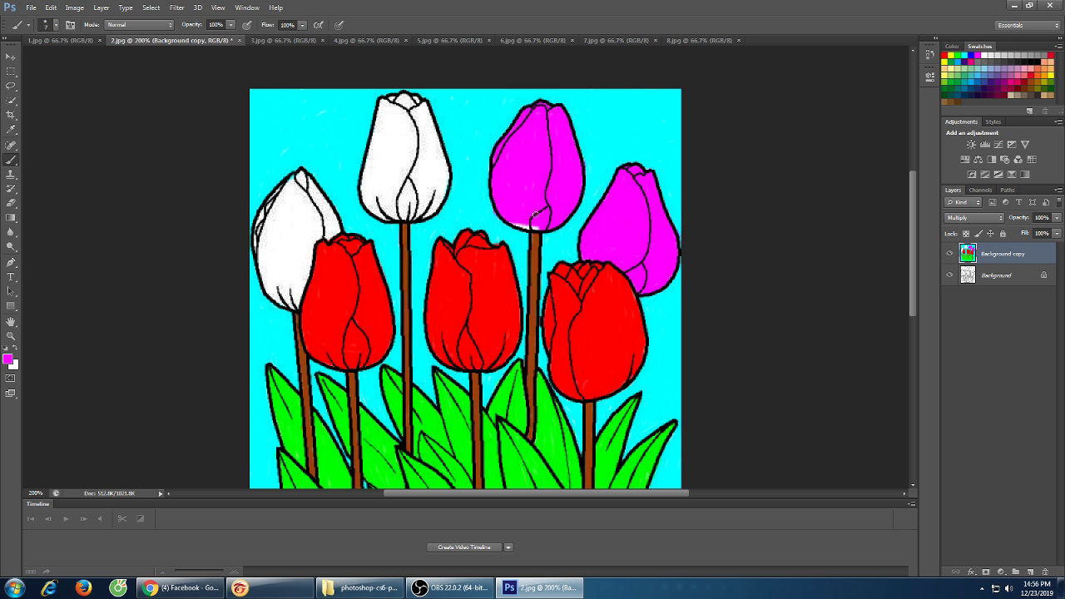
left_click_drag(527, 226, 517, 223)
Paint the back-left tulip's base and whole left petal magenta, undoing a stray dab at the tip
mouse_move(404, 102)
left_mouse_down()
mouse_move(398, 203)
mouse_move(425, 209)
mouse_move(384, 212)
mouse_move(376, 177)
mouse_move(413, 201)
mouse_move(423, 196)
mouse_move(402, 185)
mouse_move(428, 183)
mouse_move(421, 208)
mouse_move(433, 180)
mouse_move(436, 200)
mouse_move(445, 180)
mouse_move(433, 211)
mouse_move(392, 218)
mouse_move(423, 217)
mouse_move(443, 202)
mouse_move(428, 213)
mouse_move(429, 178)
mouse_move(384, 198)
mouse_move(416, 198)
mouse_move(387, 204)
mouse_move(416, 205)
mouse_move(399, 209)
left_mouse_up()
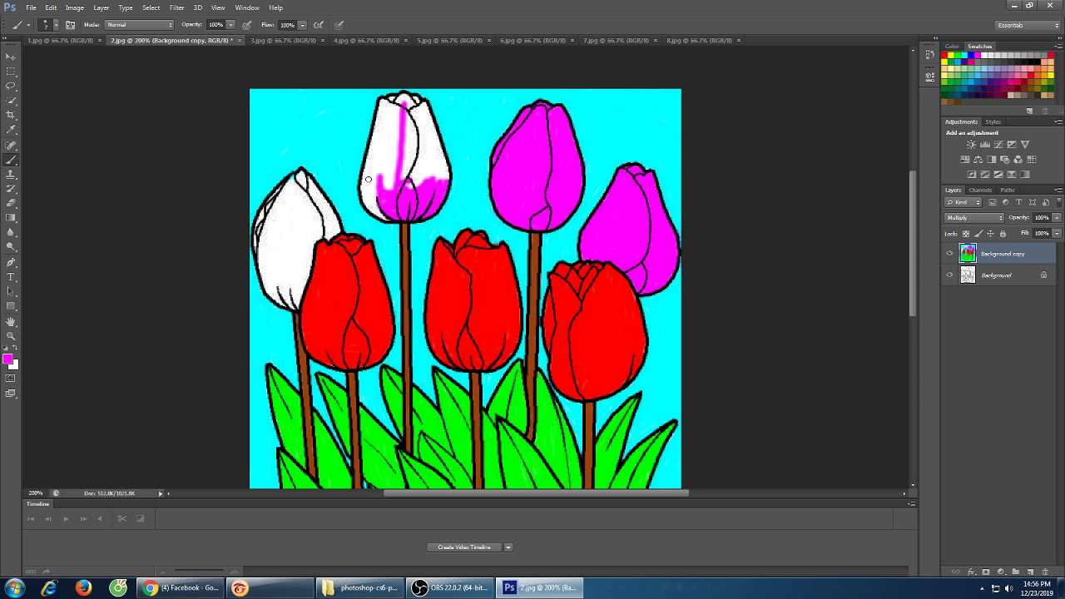
mouse_move(368, 179)
left_mouse_down()
mouse_move(367, 194)
mouse_move(364, 172)
mouse_move(362, 190)
mouse_move(373, 165)
mouse_move(376, 190)
mouse_move(380, 177)
left_mouse_up()
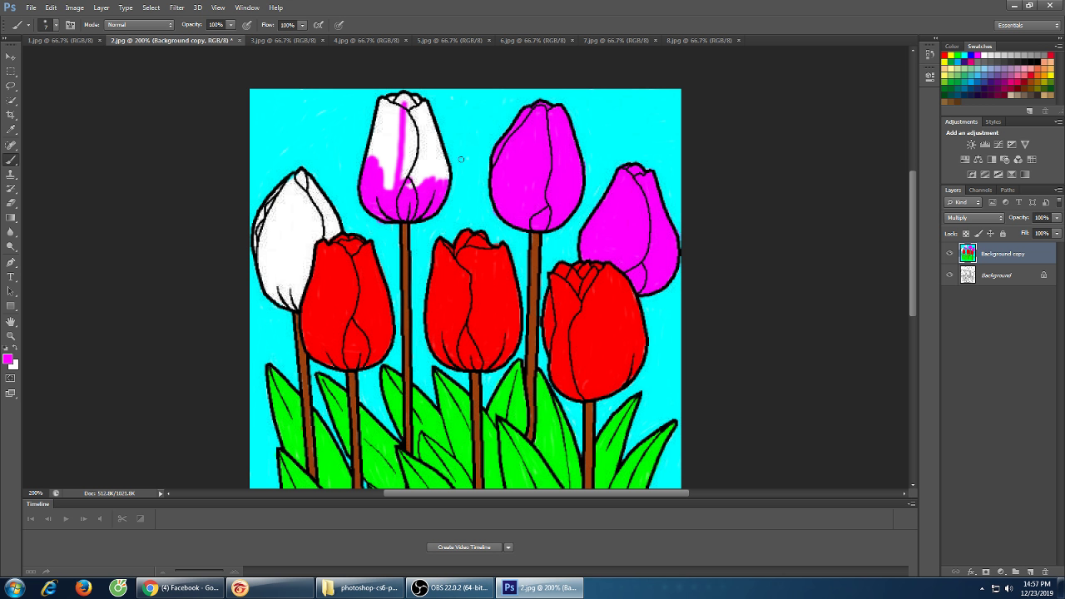
left_click_drag(405, 139, 401, 181)
left_click_drag(400, 98, 402, 153)
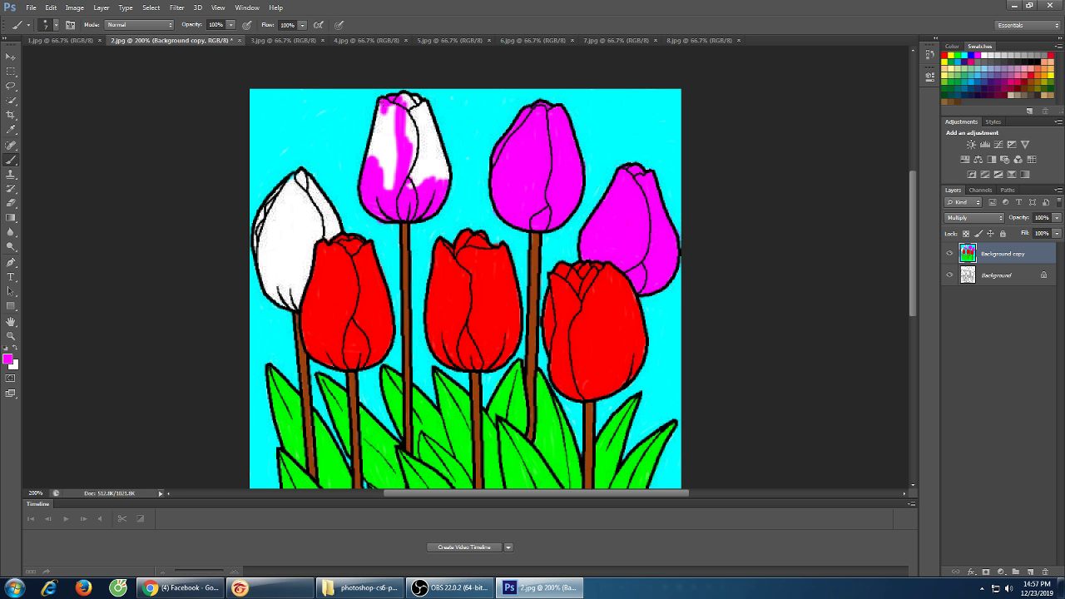
left_click_drag(380, 102, 381, 154)
mouse_move(387, 108)
left_mouse_down()
mouse_move(371, 156)
mouse_move(380, 166)
mouse_move(381, 120)
mouse_move(371, 152)
left_mouse_up()
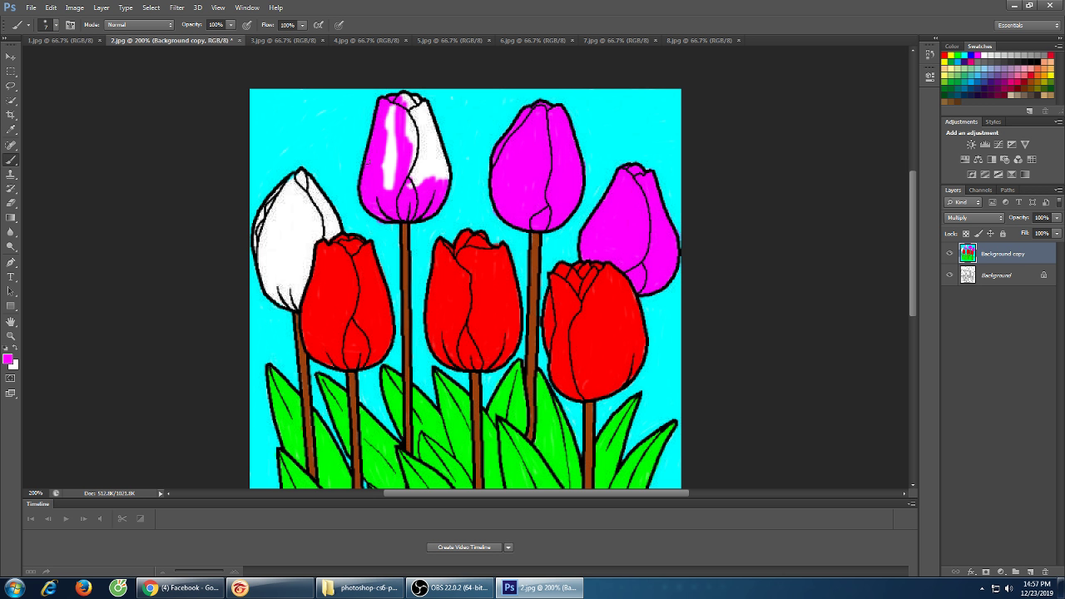
left_click(394, 90)
key("ctrl+z")
mouse_move(395, 98)
left_mouse_down()
mouse_move(391, 189)
mouse_move(401, 155)
mouse_move(394, 181)
mouse_move(398, 145)
mouse_move(395, 183)
mouse_move(390, 132)
mouse_move(382, 163)
mouse_move(392, 106)
mouse_move(387, 155)
mouse_move(374, 147)
mouse_move(370, 159)
mouse_move(377, 124)
left_mouse_up()
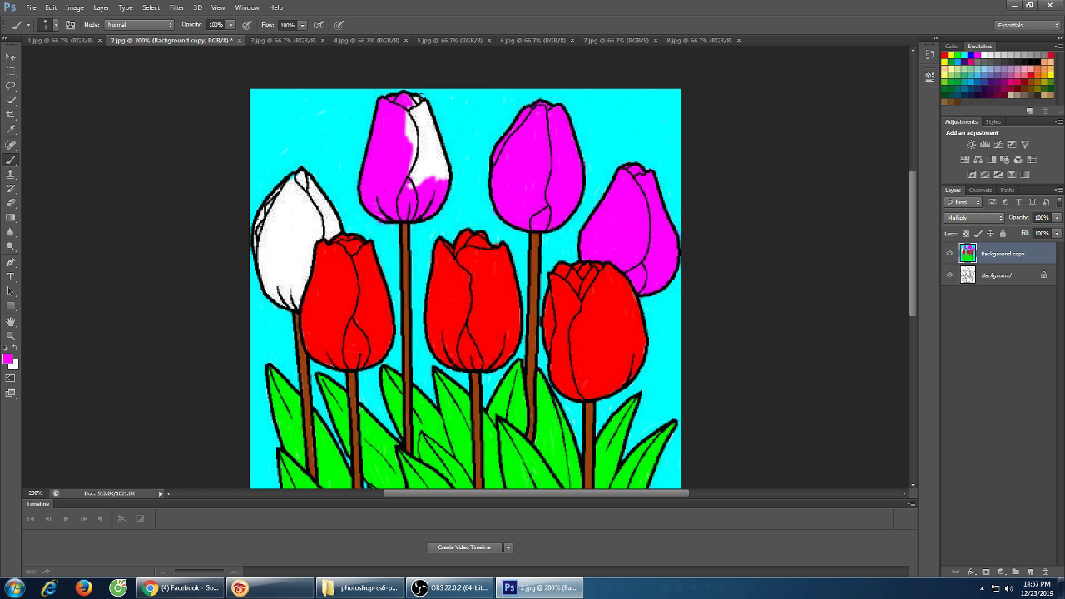
Fill the back-left tulip's right petal with magenta from the tip down to the base
mouse_move(423, 100)
left_mouse_down()
mouse_move(410, 106)
mouse_move(401, 150)
mouse_move(413, 107)
mouse_move(411, 137)
mouse_move(407, 116)
left_mouse_up()
mouse_move(411, 167)
left_mouse_down()
mouse_move(408, 185)
mouse_move(425, 100)
mouse_move(413, 184)
mouse_move(430, 181)
mouse_move(427, 150)
mouse_move(430, 175)
mouse_move(433, 154)
mouse_move(441, 179)
left_mouse_up()
mouse_move(422, 134)
left_mouse_down()
mouse_move(432, 164)
mouse_move(426, 109)
mouse_move(444, 185)
mouse_move(435, 147)
mouse_move(432, 171)
mouse_move(435, 182)
mouse_move(446, 179)
mouse_move(433, 130)
left_mouse_up()
left_click_drag(446, 175, 437, 144)
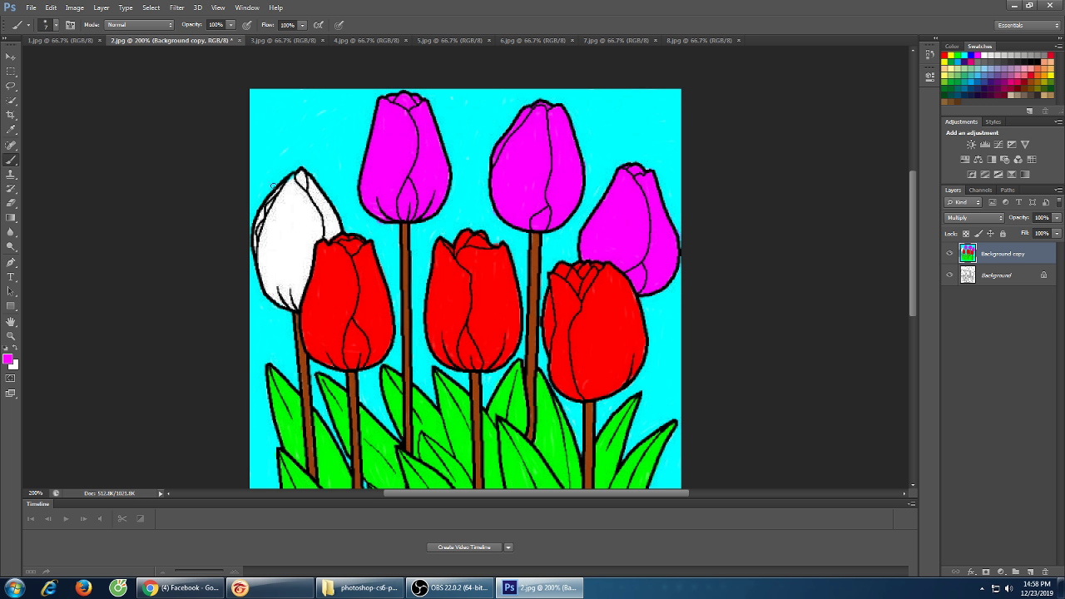
Paint the far-left tulip's right petal, base and left edge magenta
mouse_move(297, 179)
left_mouse_down()
mouse_move(300, 299)
mouse_move(288, 214)
mouse_move(288, 276)
mouse_move(300, 170)
mouse_move(326, 213)
left_mouse_up()
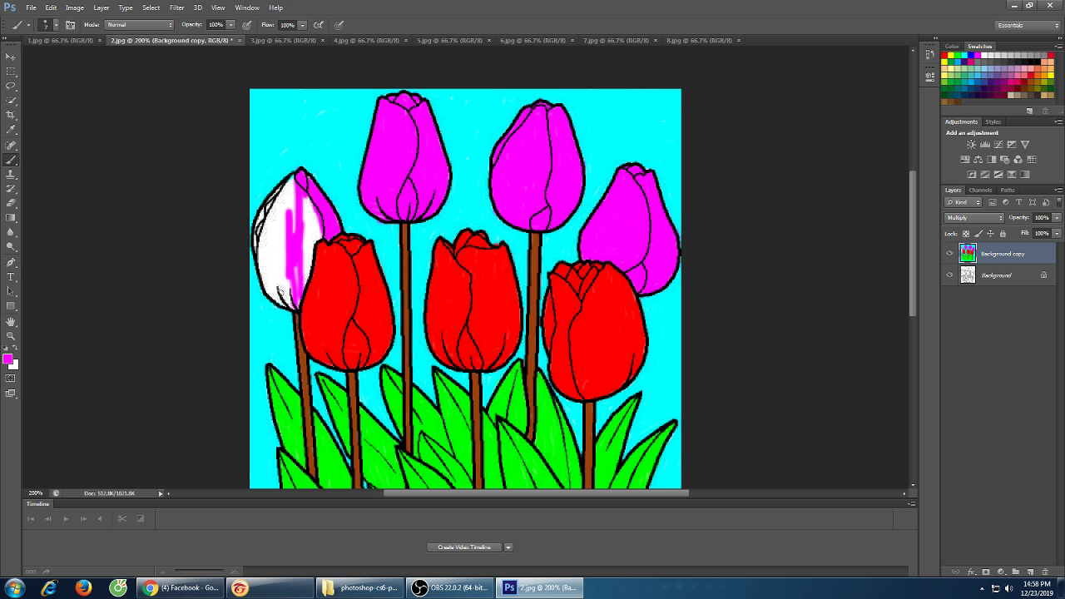
mouse_move(280, 293)
left_mouse_down()
mouse_move(261, 238)
mouse_move(264, 265)
mouse_move(271, 240)
mouse_move(272, 279)
mouse_move(280, 249)
mouse_move(281, 278)
mouse_move(284, 246)
left_mouse_up()
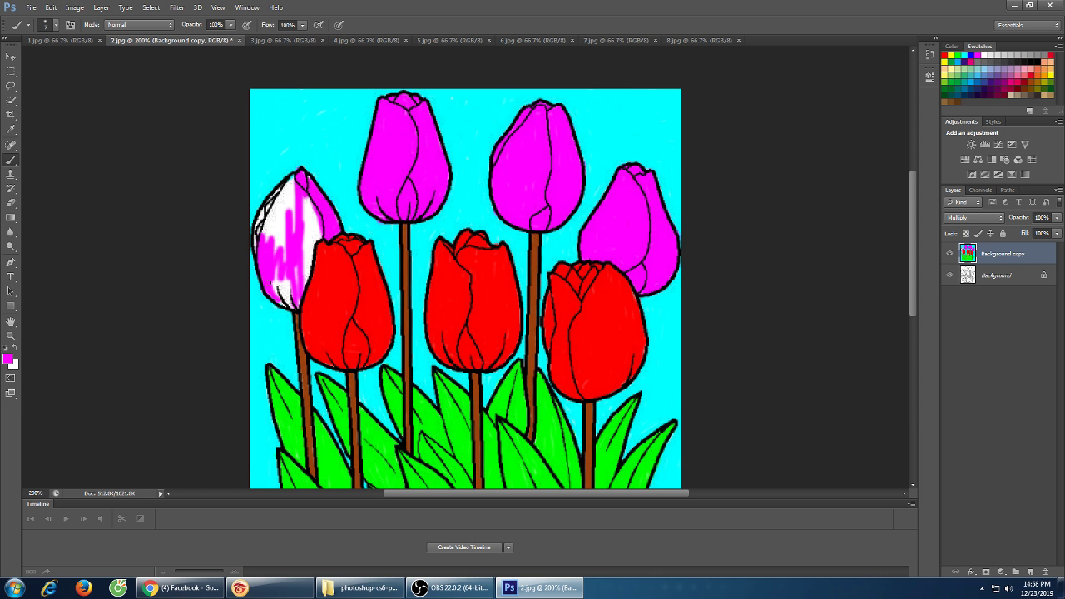
mouse_move(265, 275)
left_mouse_down()
mouse_move(284, 300)
mouse_move(286, 262)
mouse_move(292, 292)
left_mouse_up()
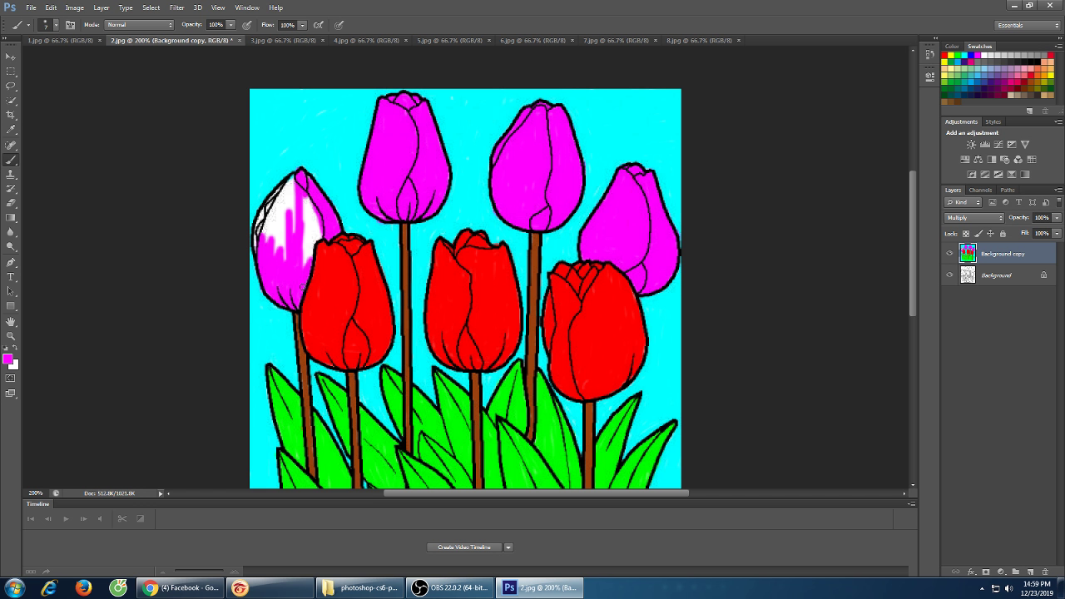
mouse_move(303, 286)
left_mouse_down()
mouse_move(318, 223)
mouse_move(308, 264)
mouse_move(306, 227)
mouse_move(290, 256)
left_mouse_up()
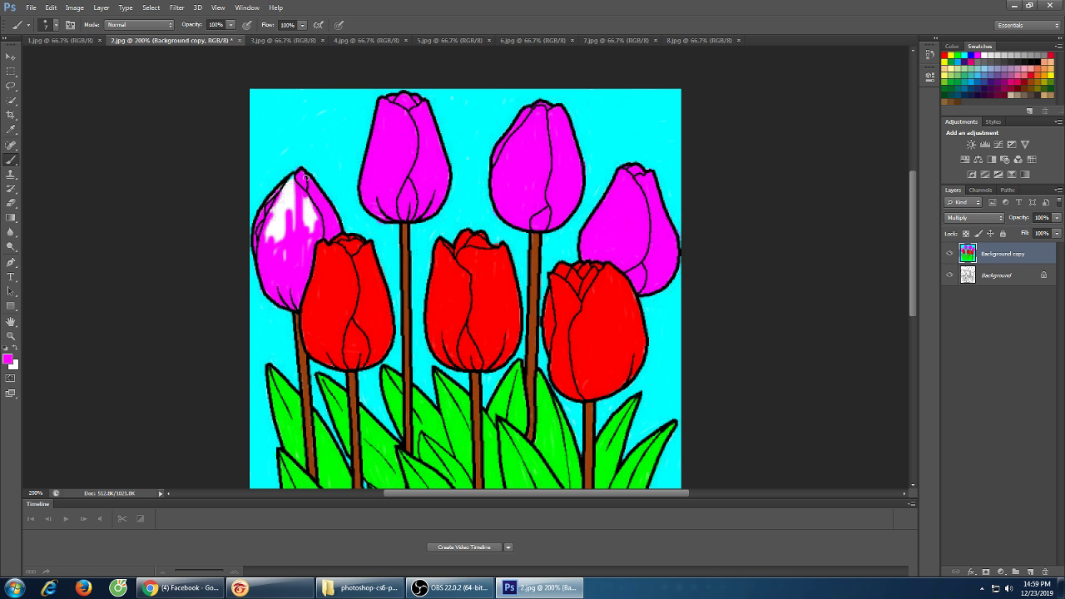
Fill the remaining white areas in the far-left tulip's central petal with magenta
mouse_move(297, 179)
left_mouse_down()
mouse_move(280, 222)
mouse_move(289, 269)
mouse_move(293, 219)
mouse_move(276, 254)
mouse_move(270, 221)
mouse_move(266, 247)
mouse_move(276, 193)
mouse_move(287, 191)
left_mouse_up()
left_click_drag(293, 187, 291, 233)
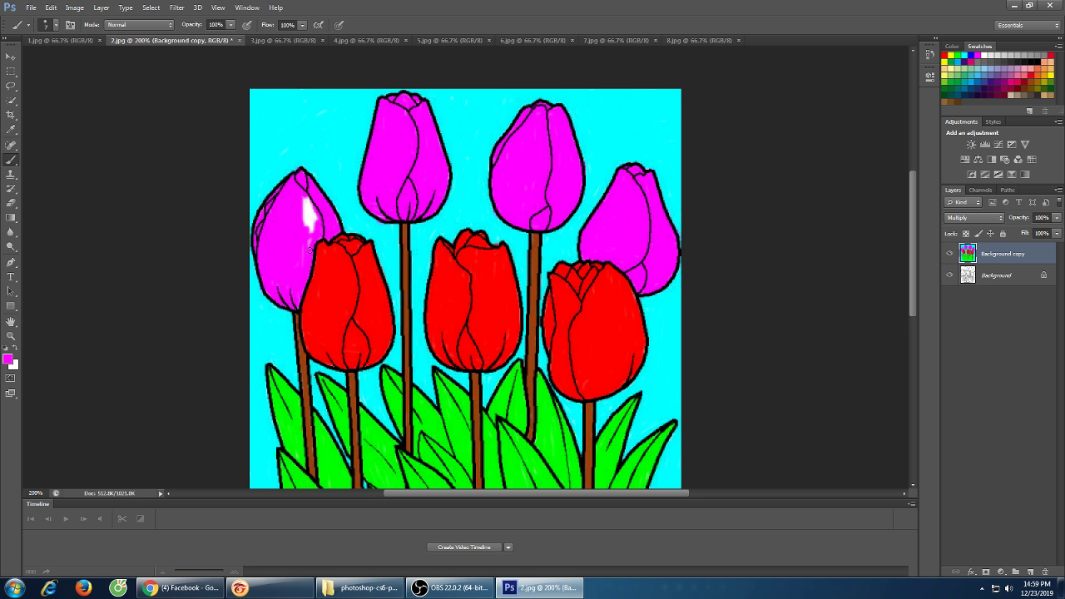
mouse_move(310, 250)
left_mouse_down()
mouse_move(312, 223)
mouse_move(300, 244)
mouse_move(310, 222)
left_mouse_up()
mouse_move(315, 197)
left_mouse_down()
mouse_move(314, 226)
mouse_move(310, 207)
mouse_move(305, 221)
left_mouse_up()
left_click_drag(312, 200, 302, 218)
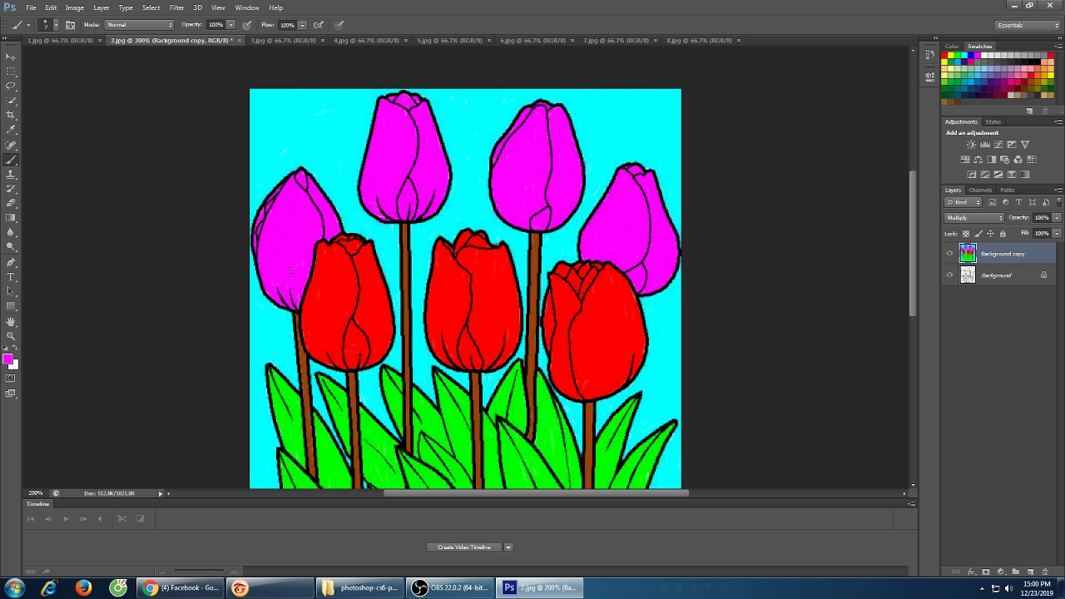